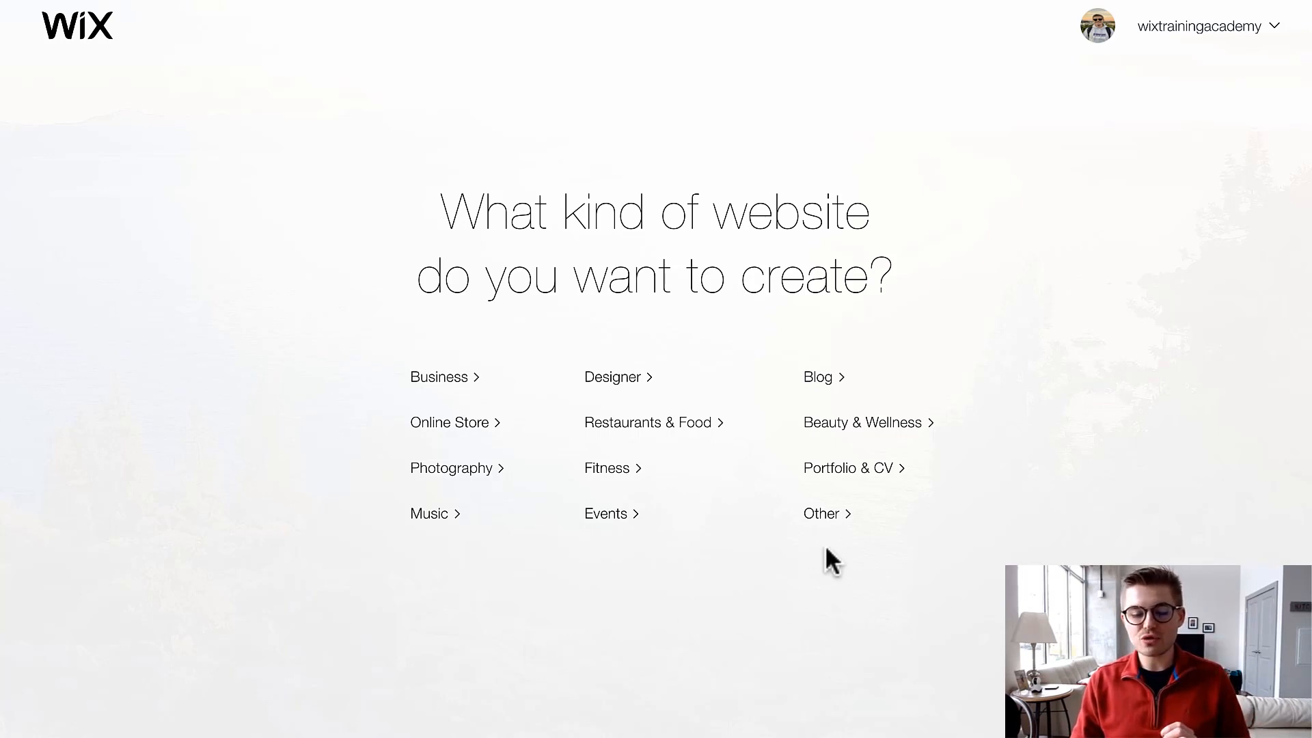
# Step: Choose Other as the kind of website and opt to create it with the Editor from a template
pyautogui.click(819, 521)
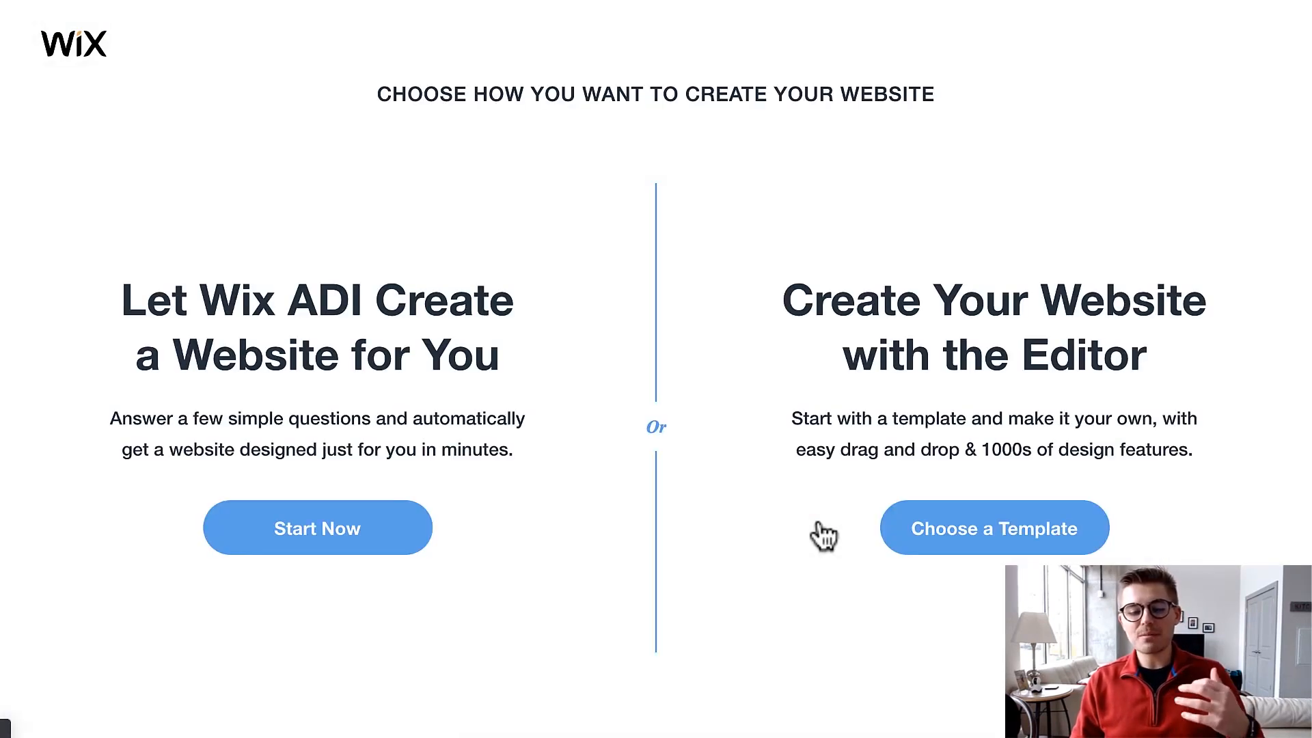
pyautogui.click(1003, 541)
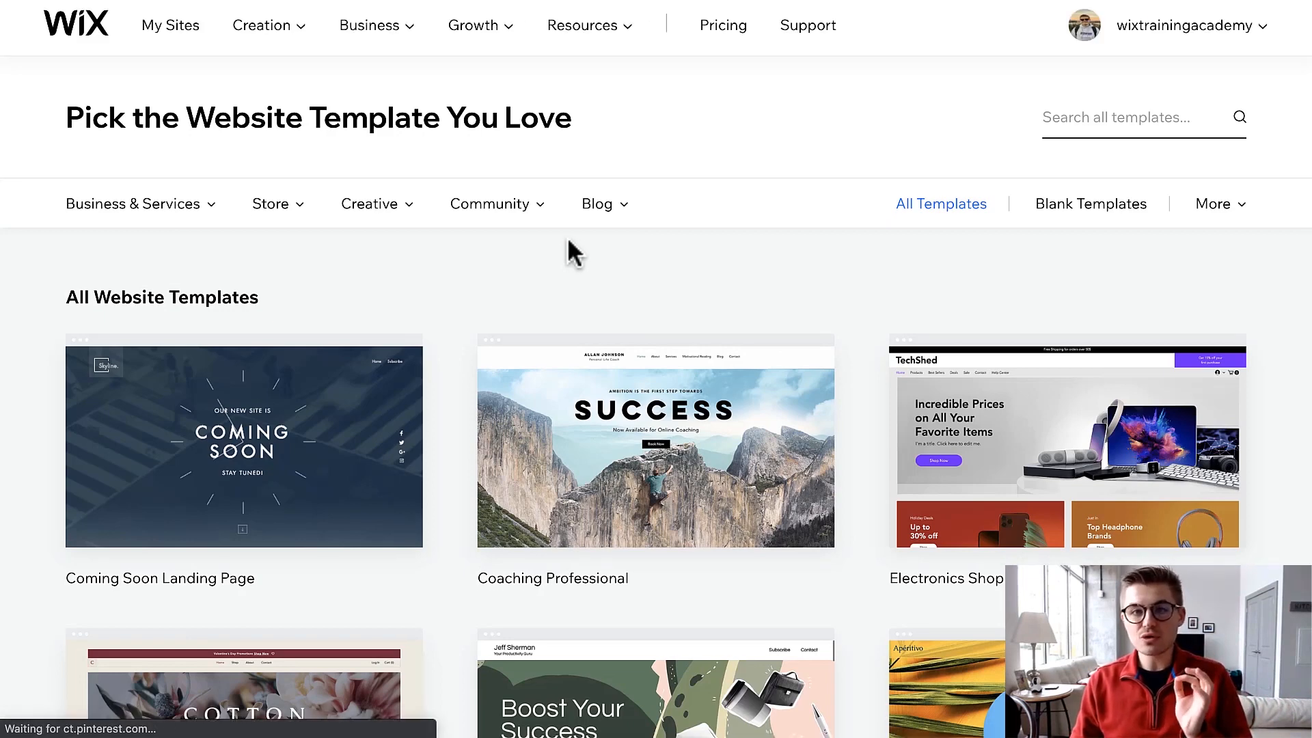
# Step: Browse the Education website templates in the Community category
pyautogui.moveTo(486, 213)
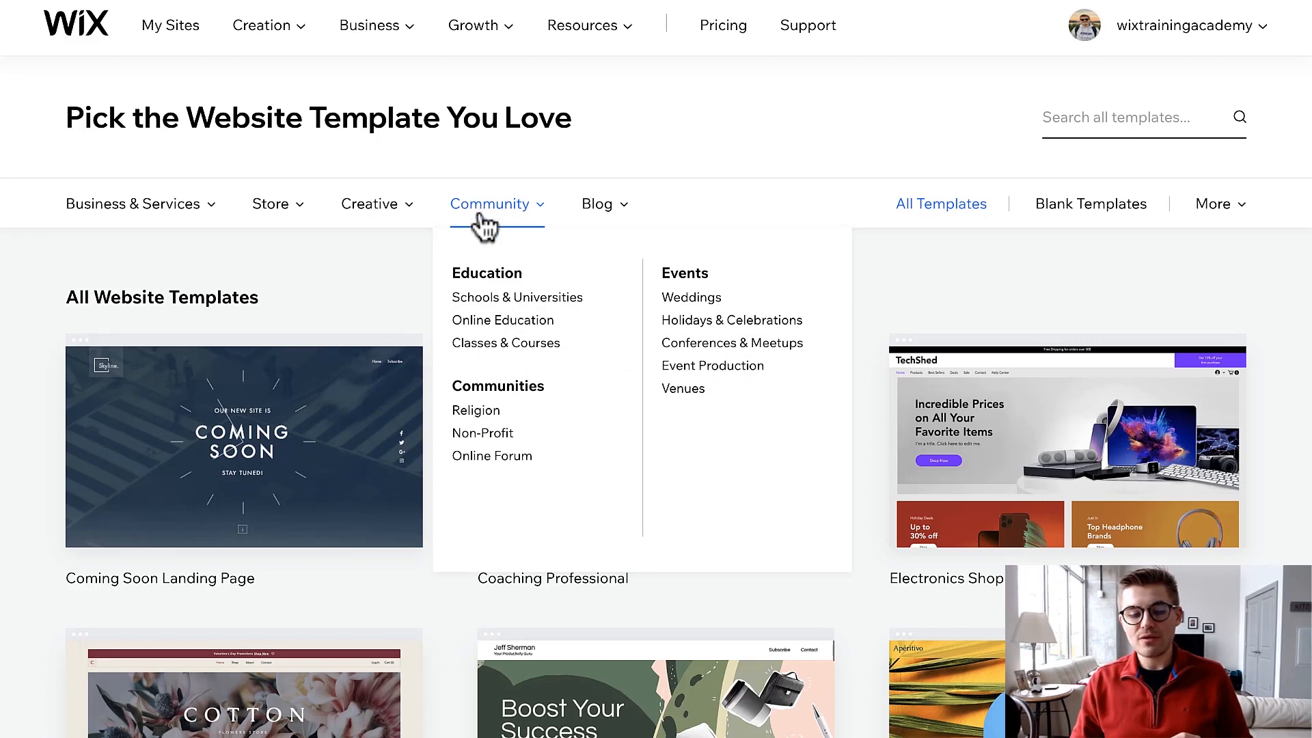
pyautogui.click(488, 273)
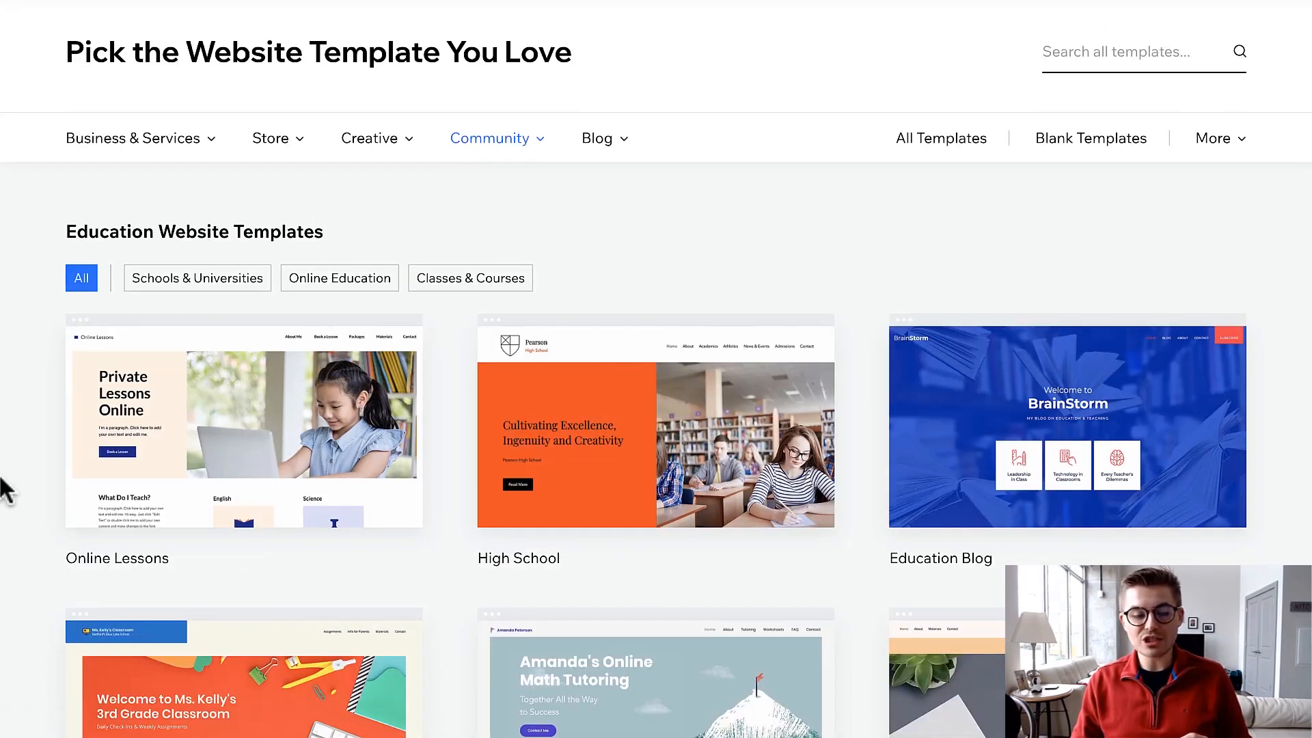
pyautogui.scroll(-1, 5, 488)
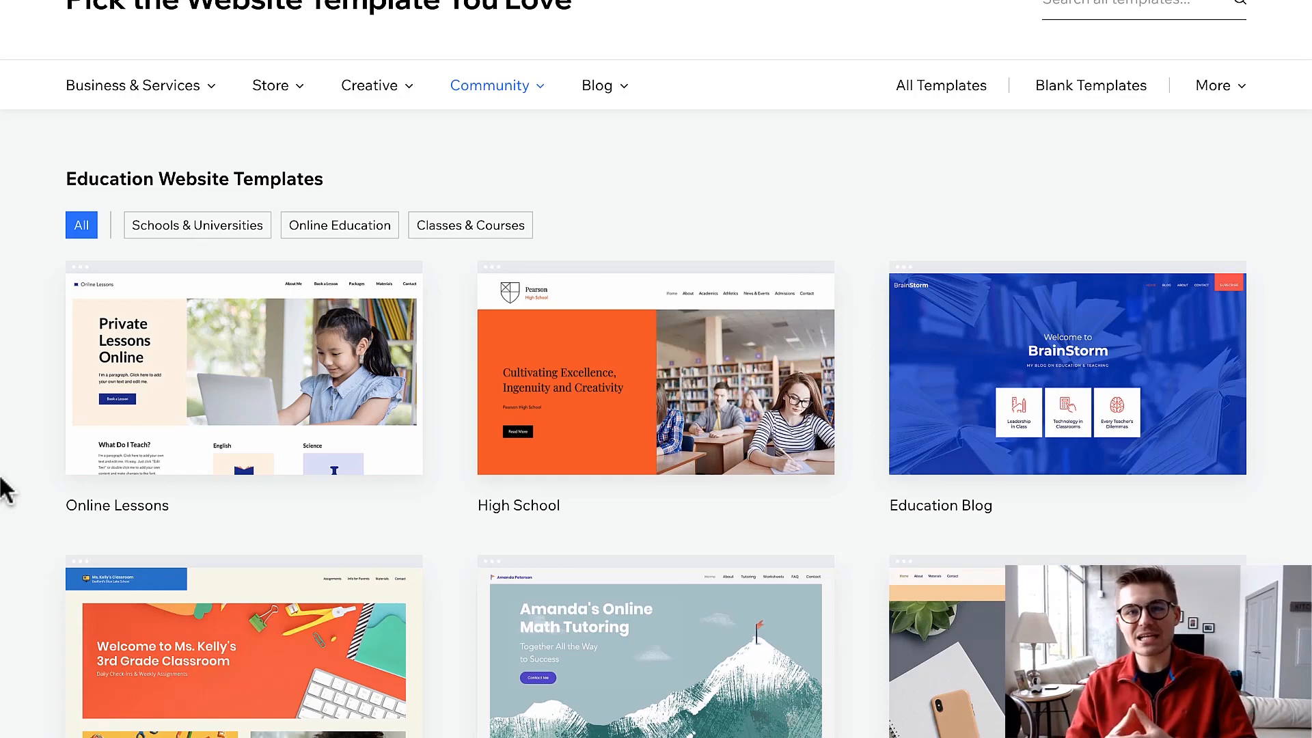
pyautogui.scroll(-2, 2, 555)
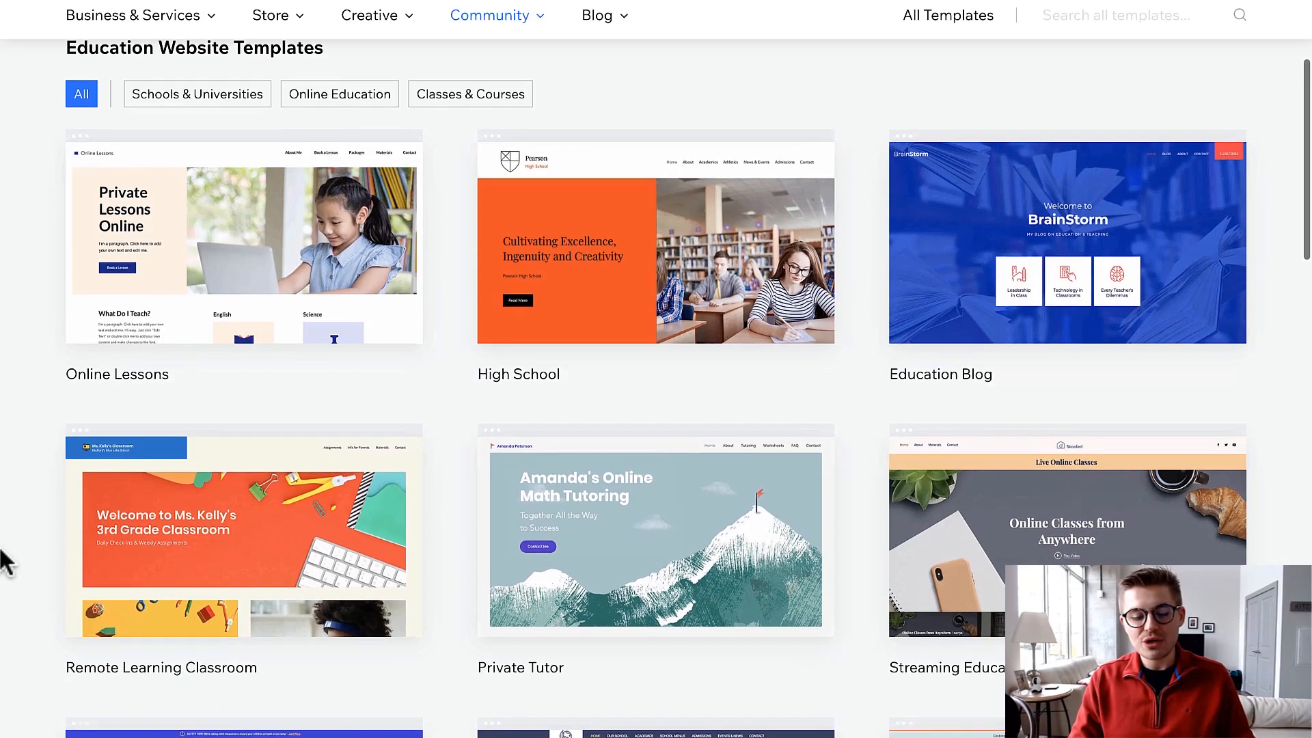
# Step: View the full demo of the Online Lessons template and return to the Education templates
pyautogui.moveTo(155, 323)
pyautogui.click(226, 276)
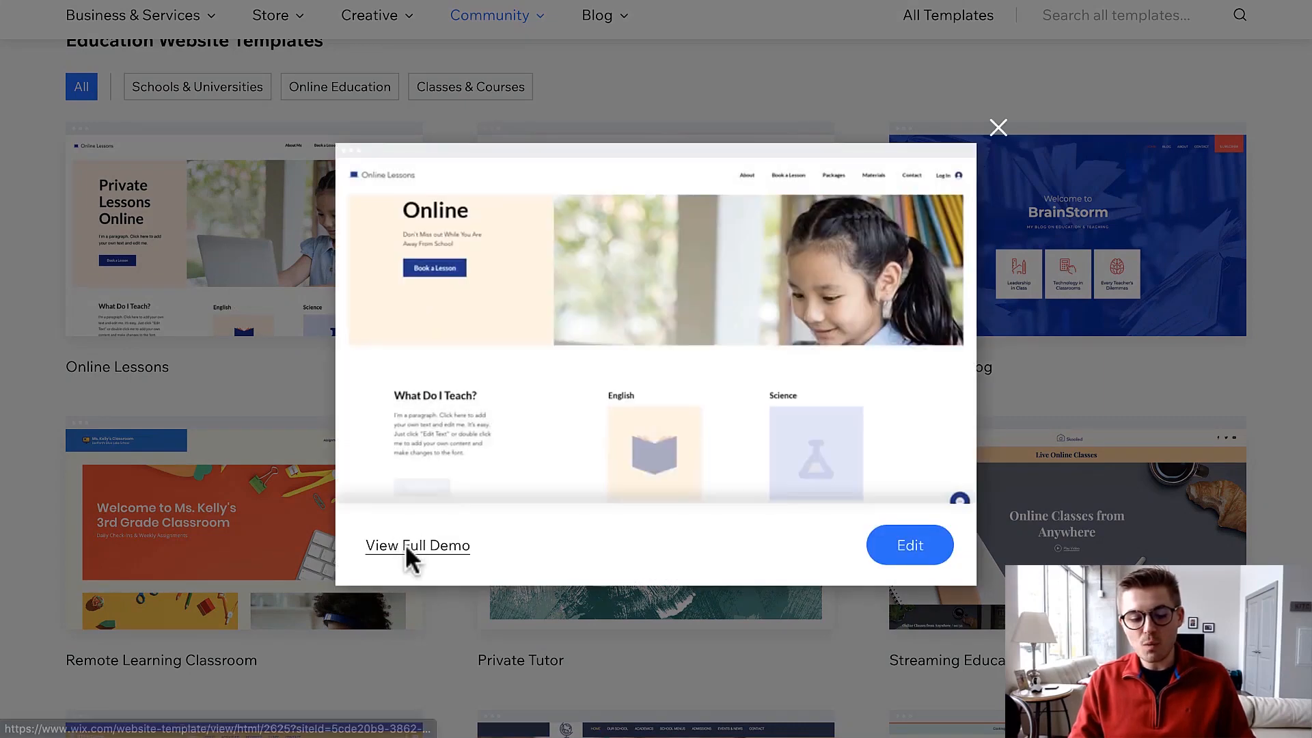
pyautogui.click(405, 547)
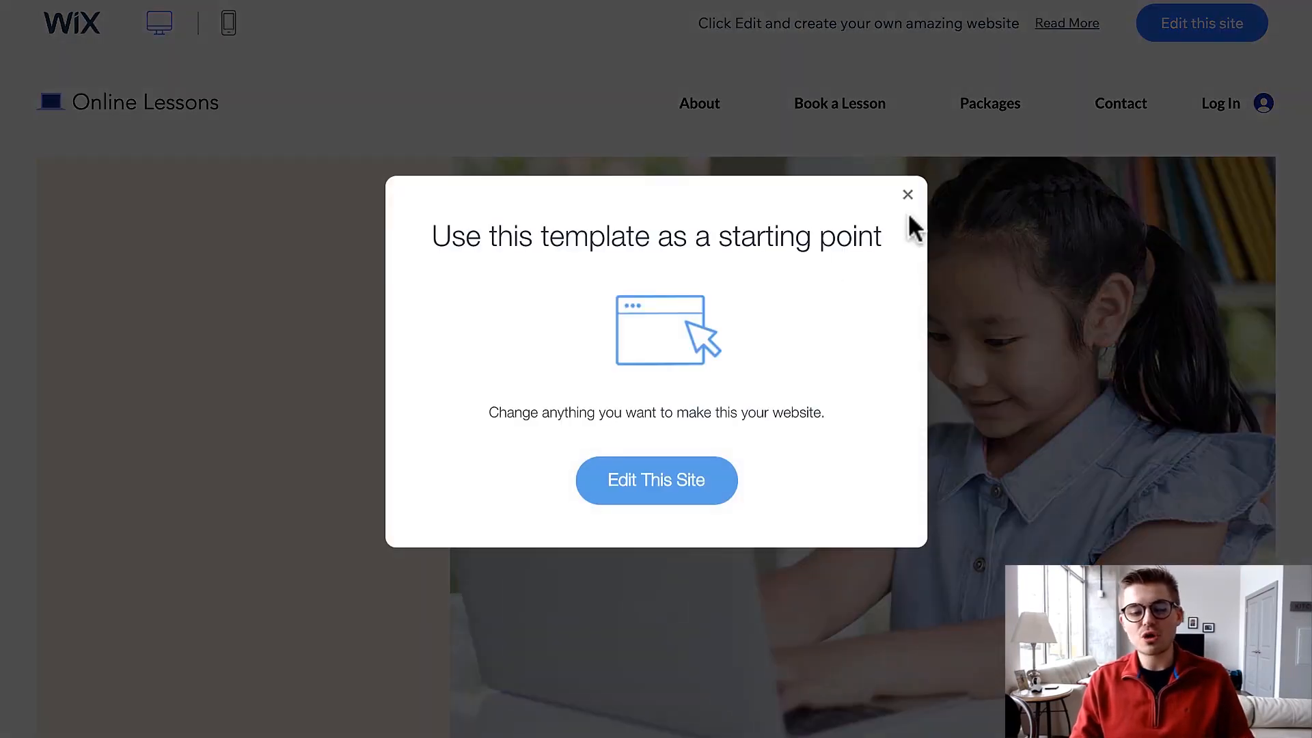
pyautogui.click(907, 196)
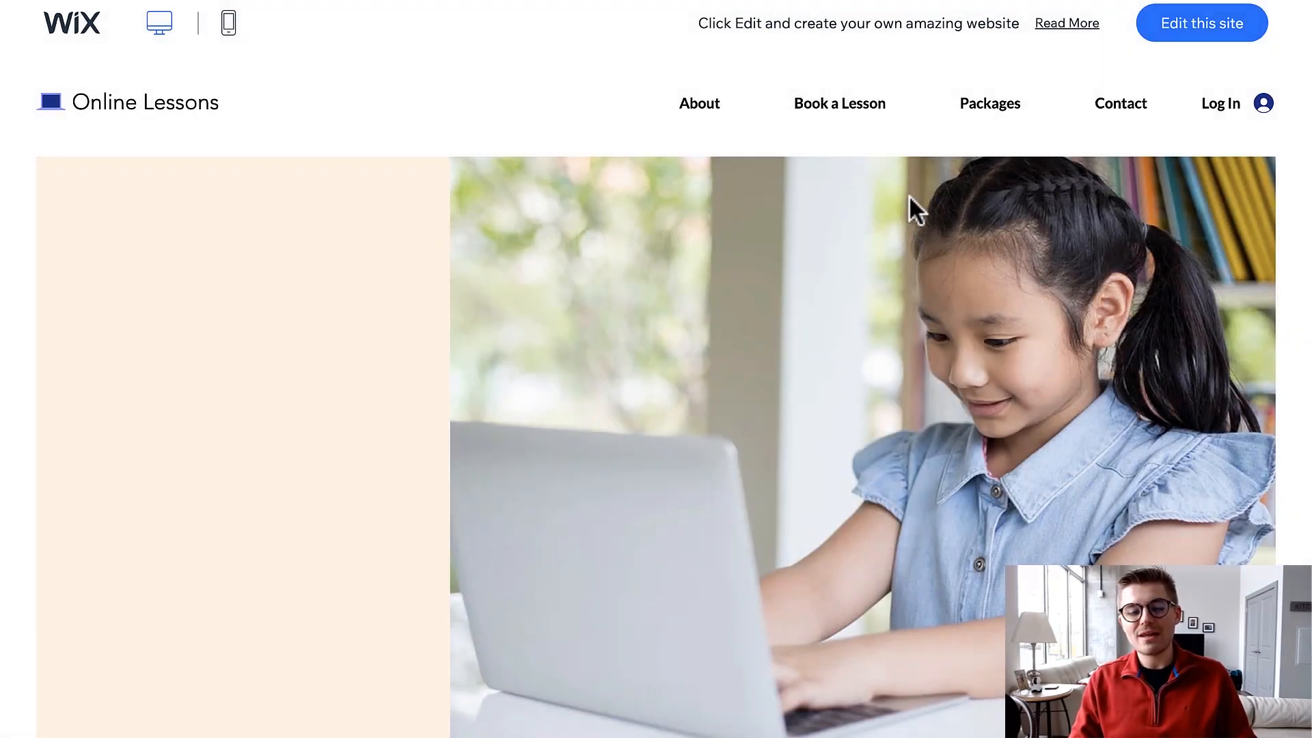
pyautogui.hotkey('alt', 'Left')
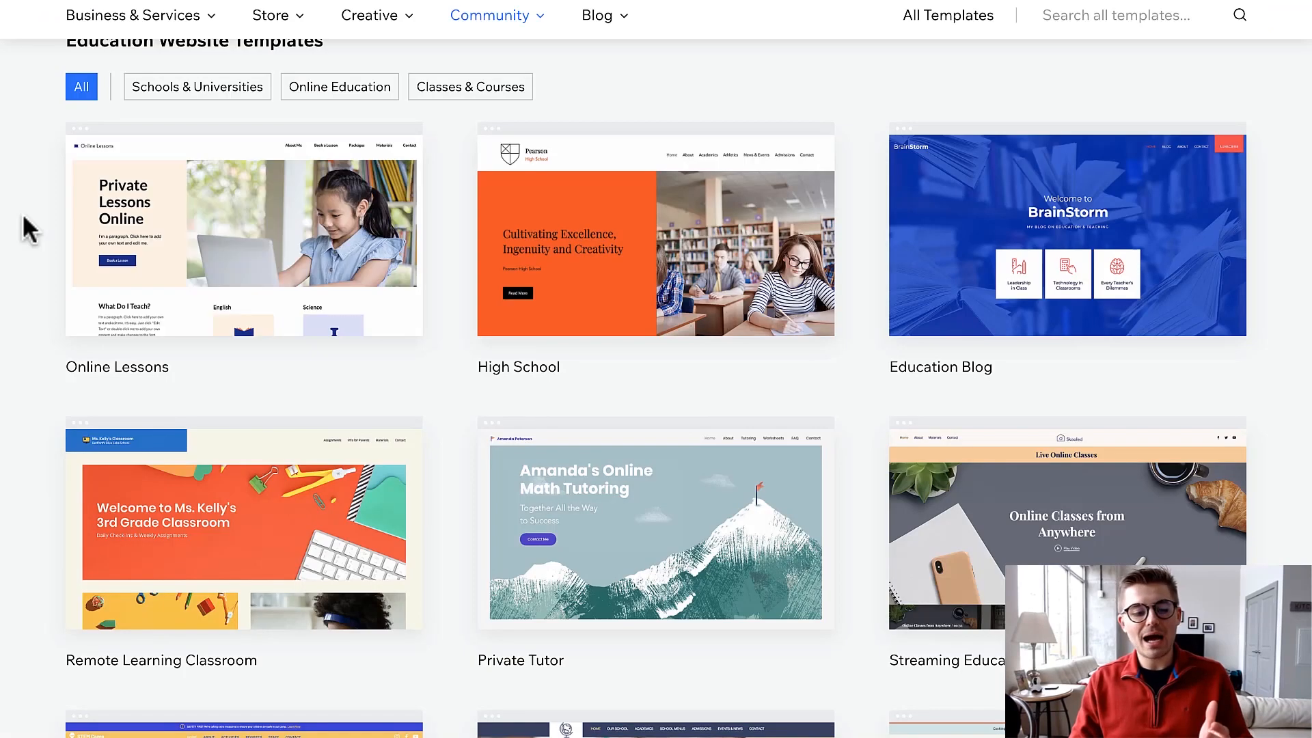
# Step: Start the site from the first of the blank templates and dismiss the getting-started introduction
pyautogui.scroll(4, 29, 236)
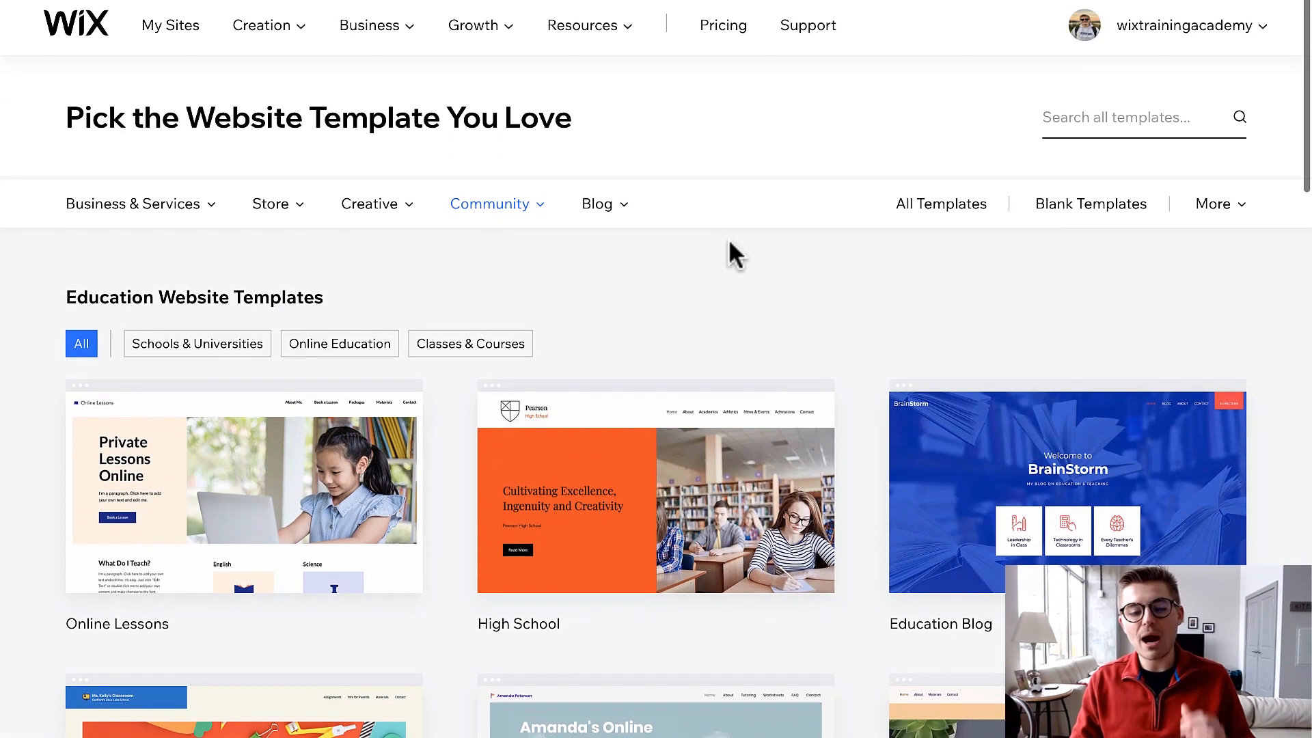
pyautogui.click(1093, 218)
pyautogui.moveTo(248, 308)
pyautogui.click(242, 362)
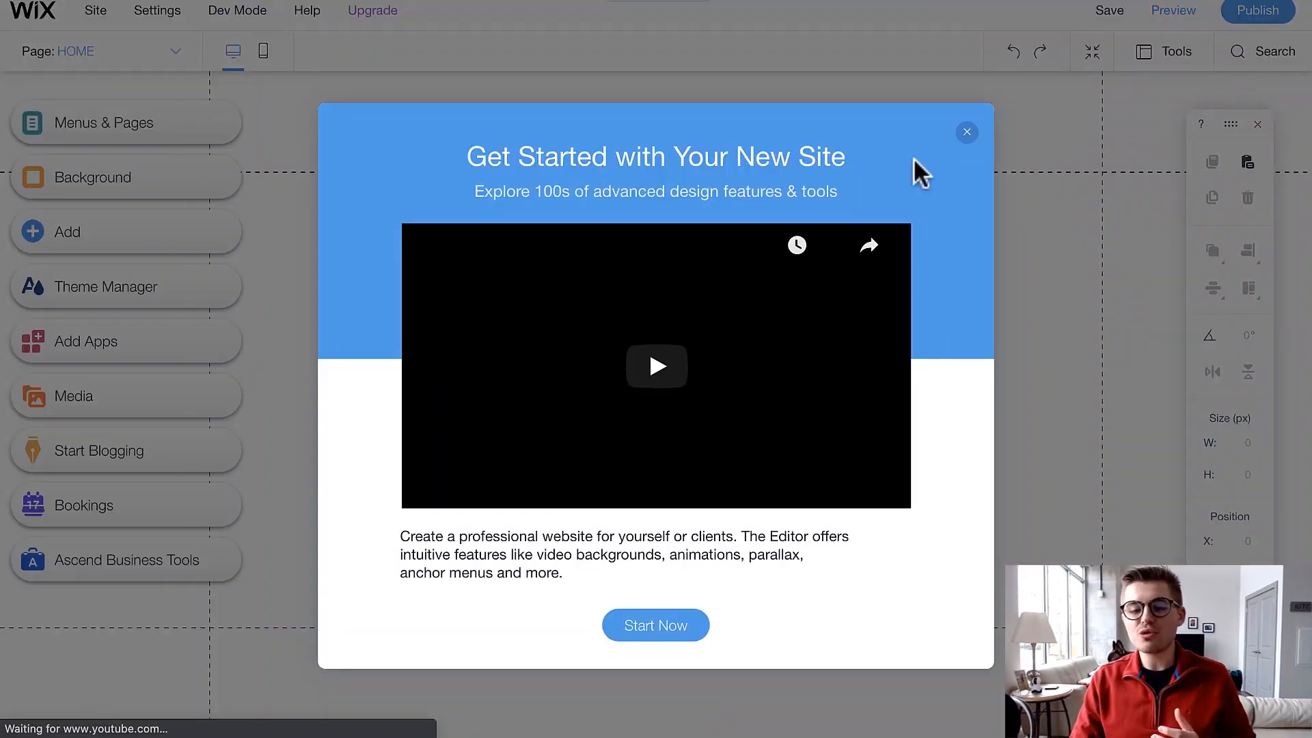
pyautogui.click(966, 132)
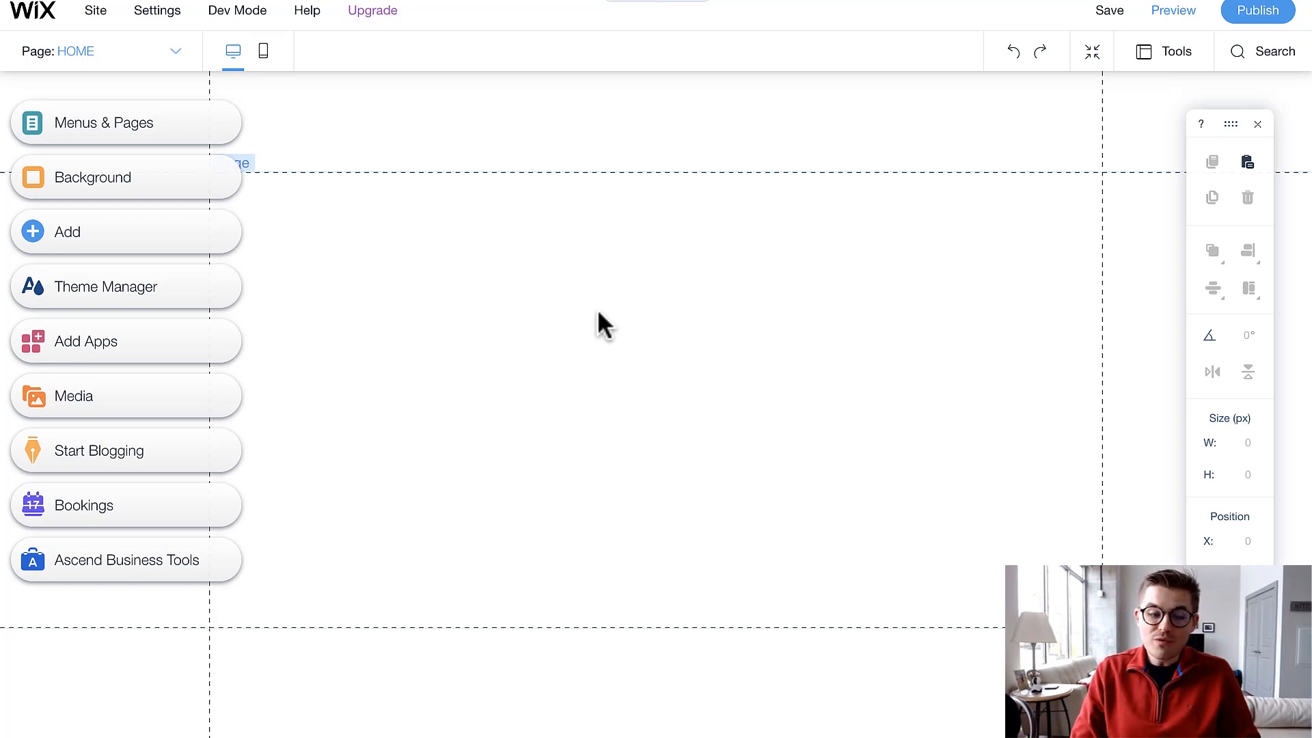
# Step: Find the Wix Forum app in the App Market with the search term "forum" and add it to the site
pyautogui.click(75, 350)
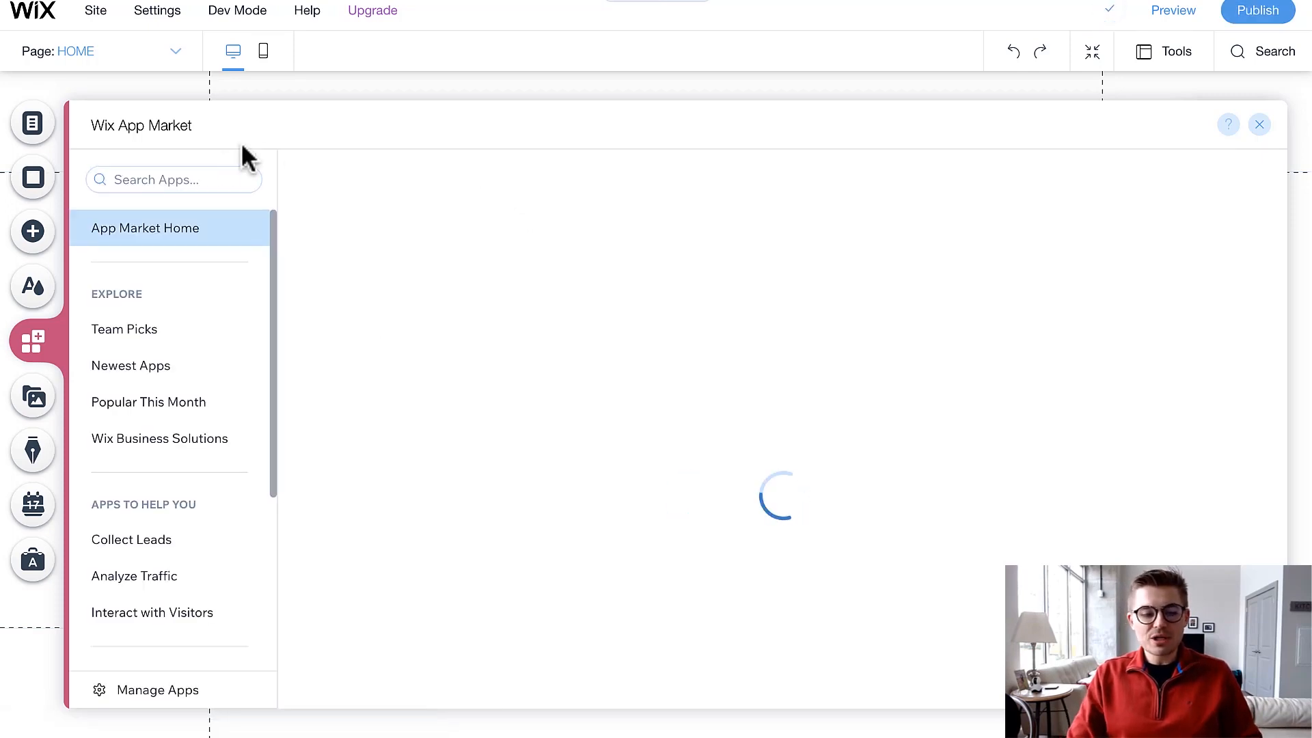
pyautogui.click(250, 179)
pyautogui.write('forum')
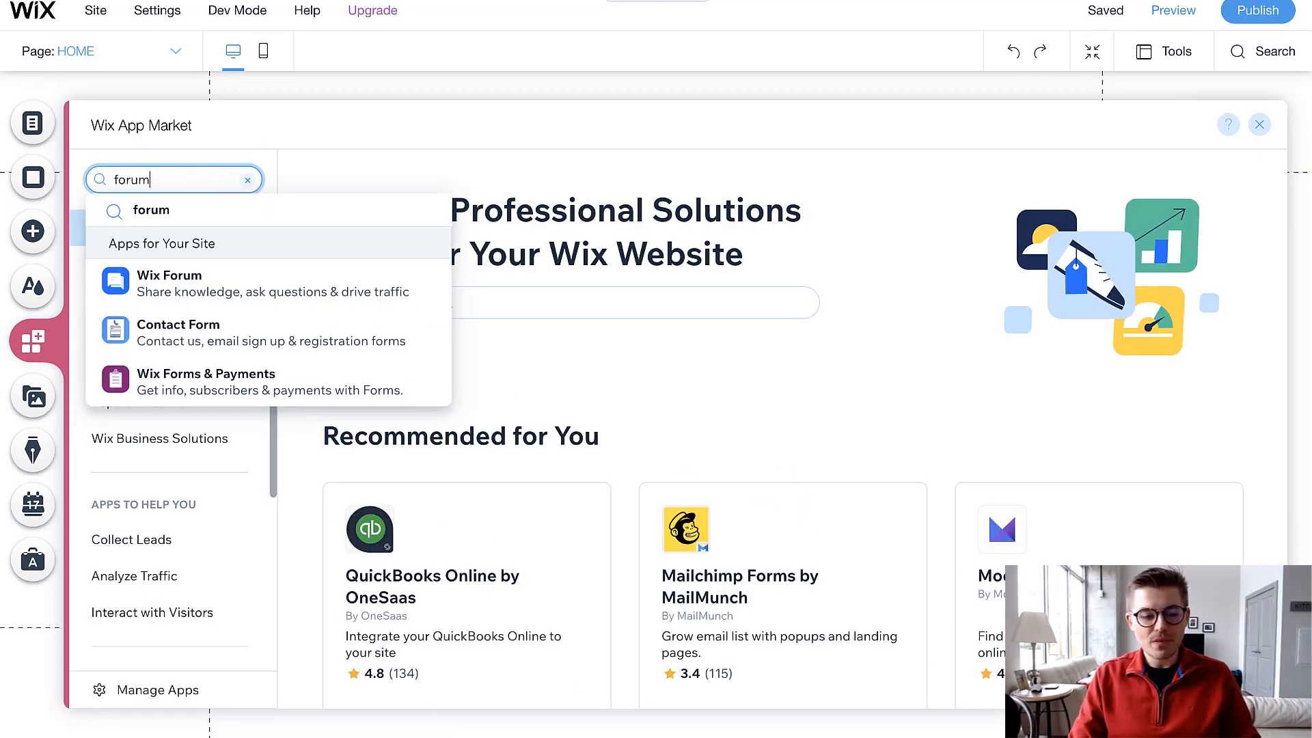
pyautogui.click(222, 294)
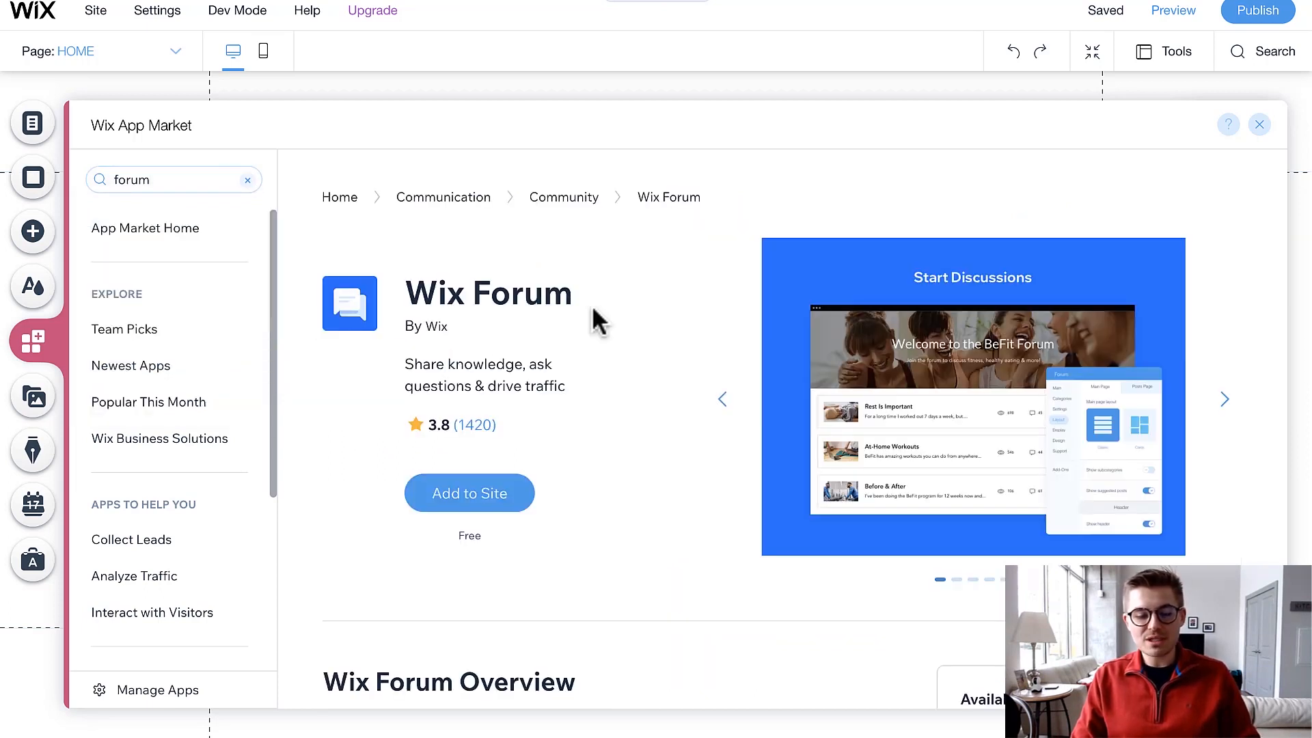
pyautogui.click(543, 498)
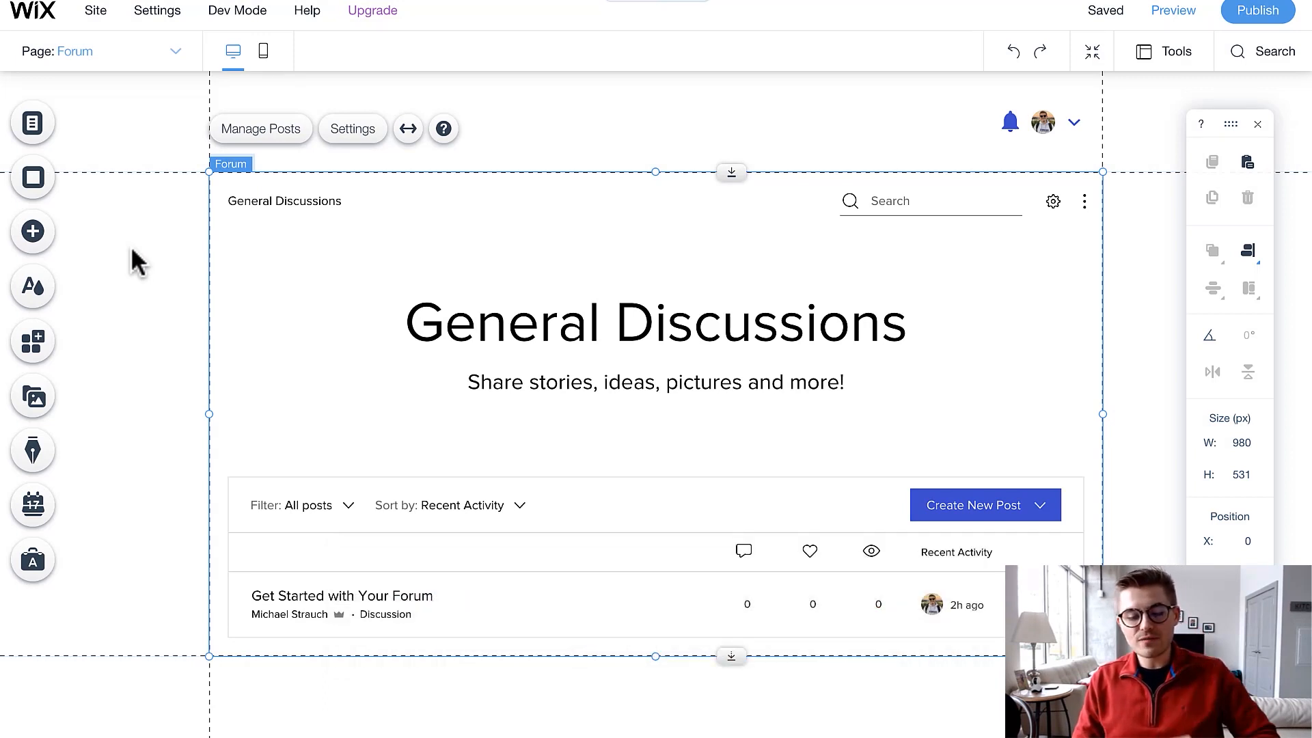
# Step: Look over the new Forum page and bring up the site's Members page
pyautogui.scroll(-1, 140, 301)
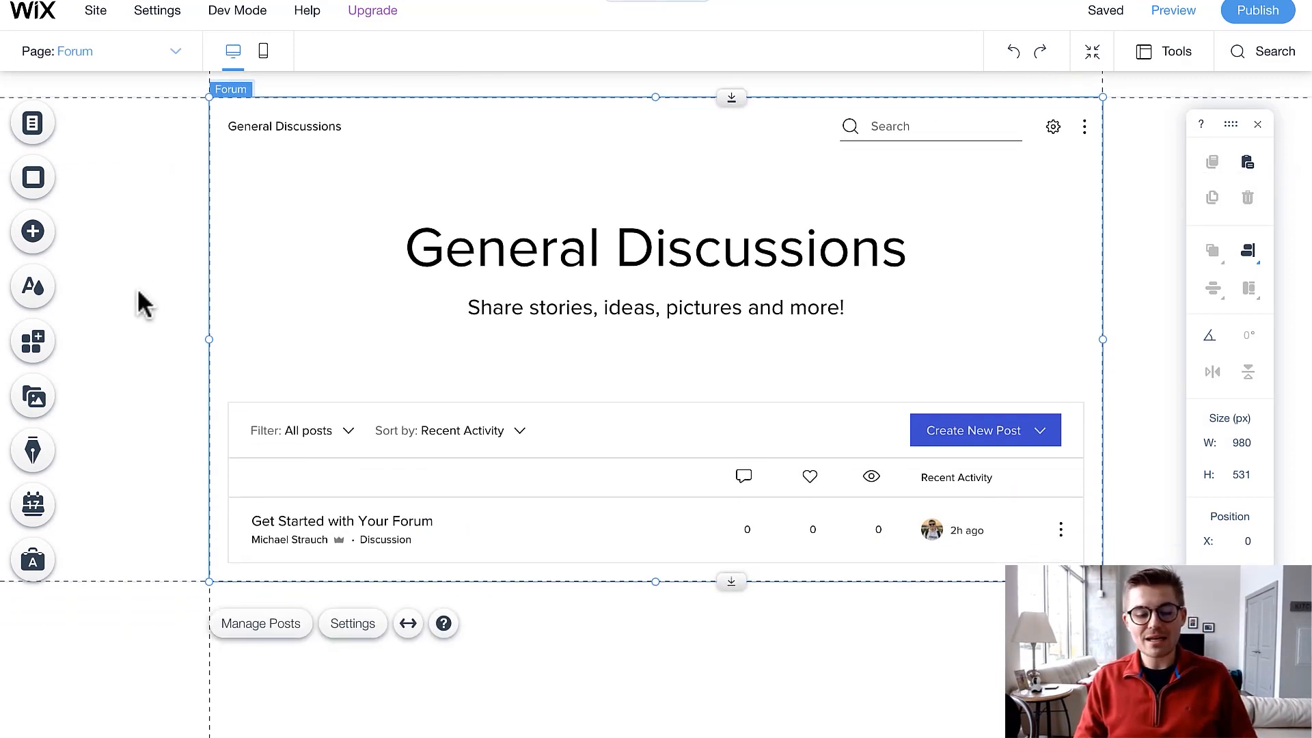
pyautogui.scroll(1, 140, 301)
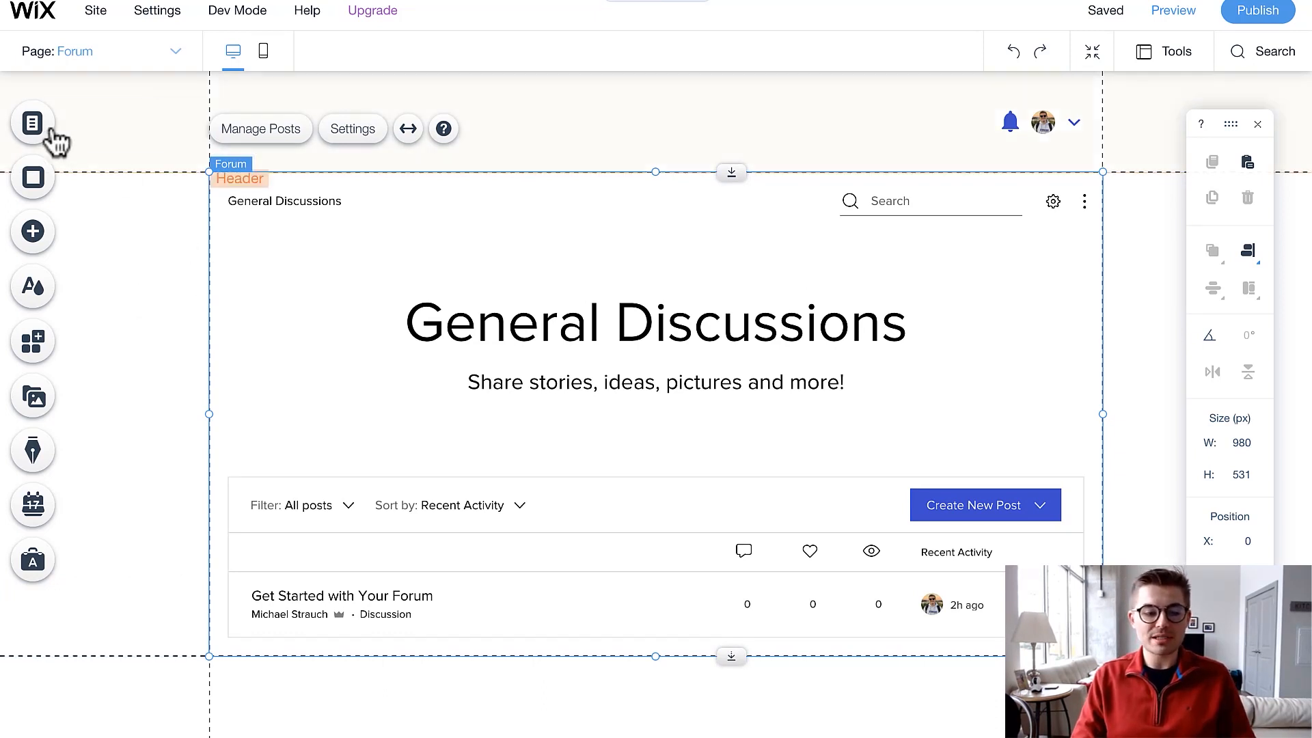
pyautogui.click(30, 130)
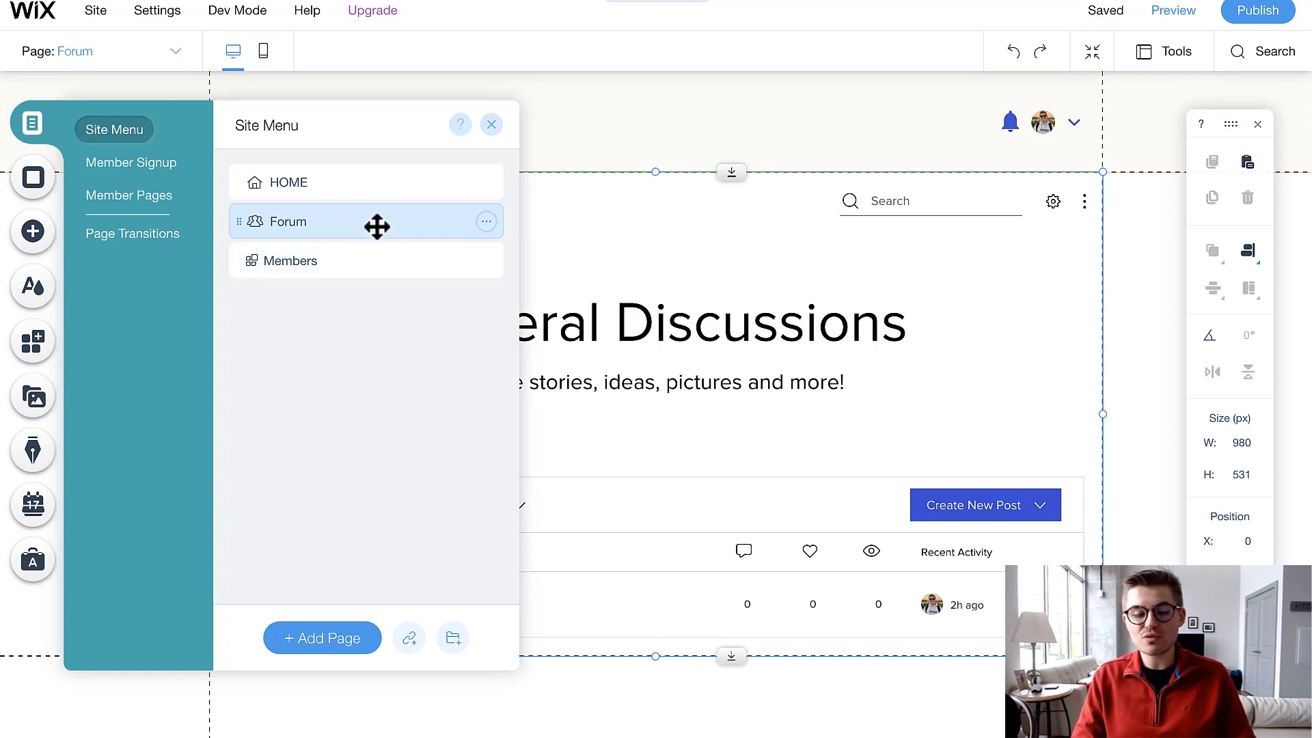
pyautogui.click(344, 262)
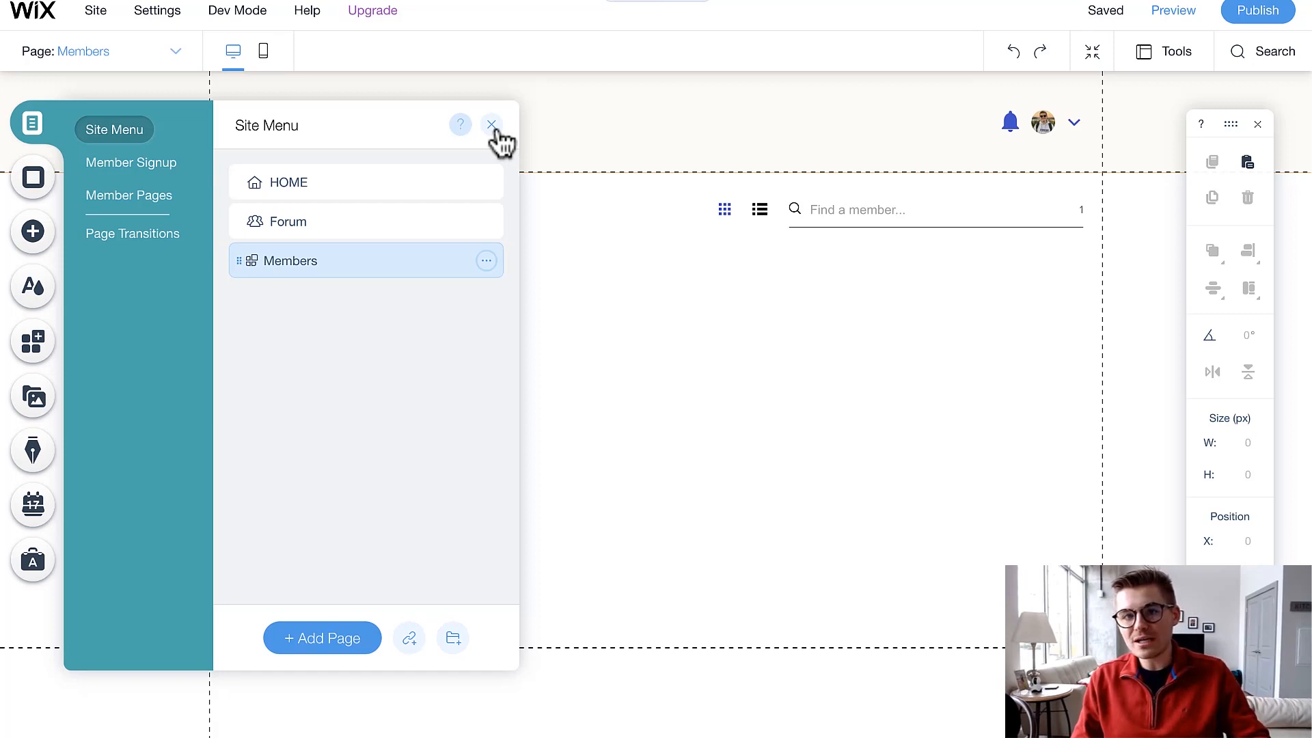
# Step: Open the My Account member page and preview it as a site visitor
pyautogui.click(137, 205)
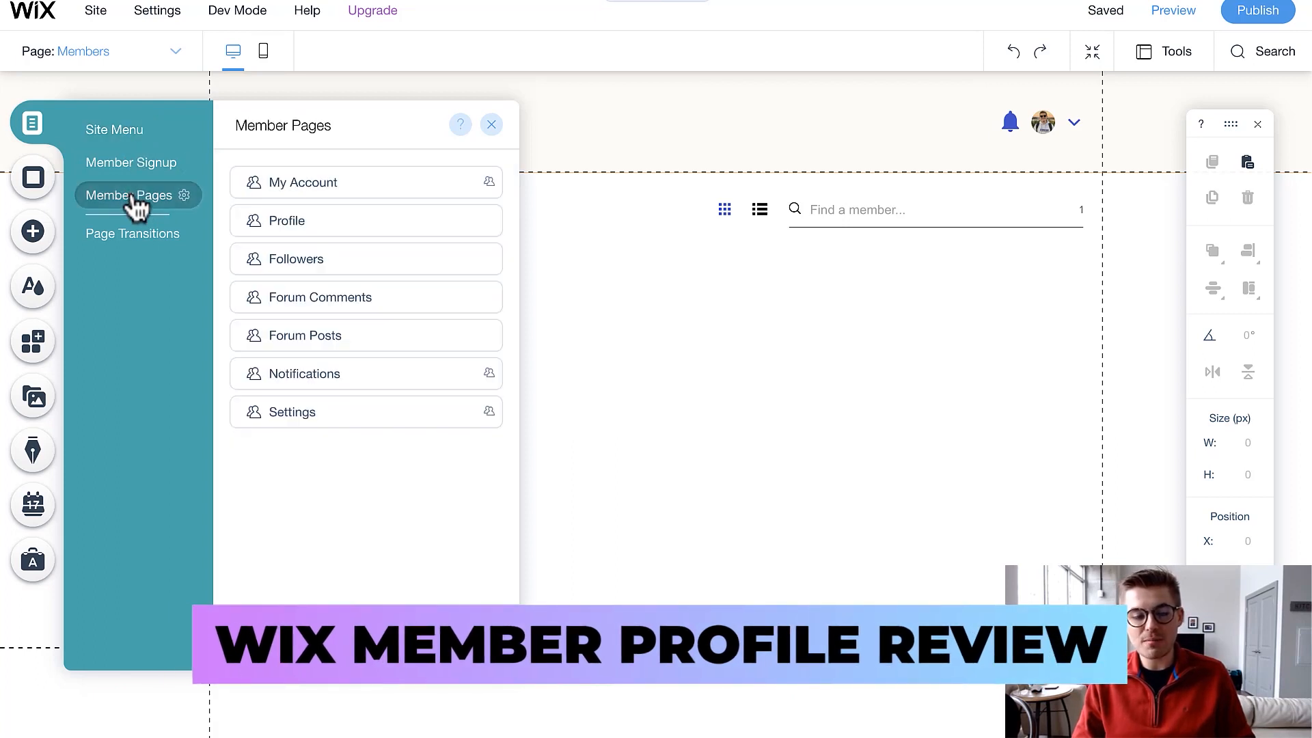
pyautogui.click(331, 190)
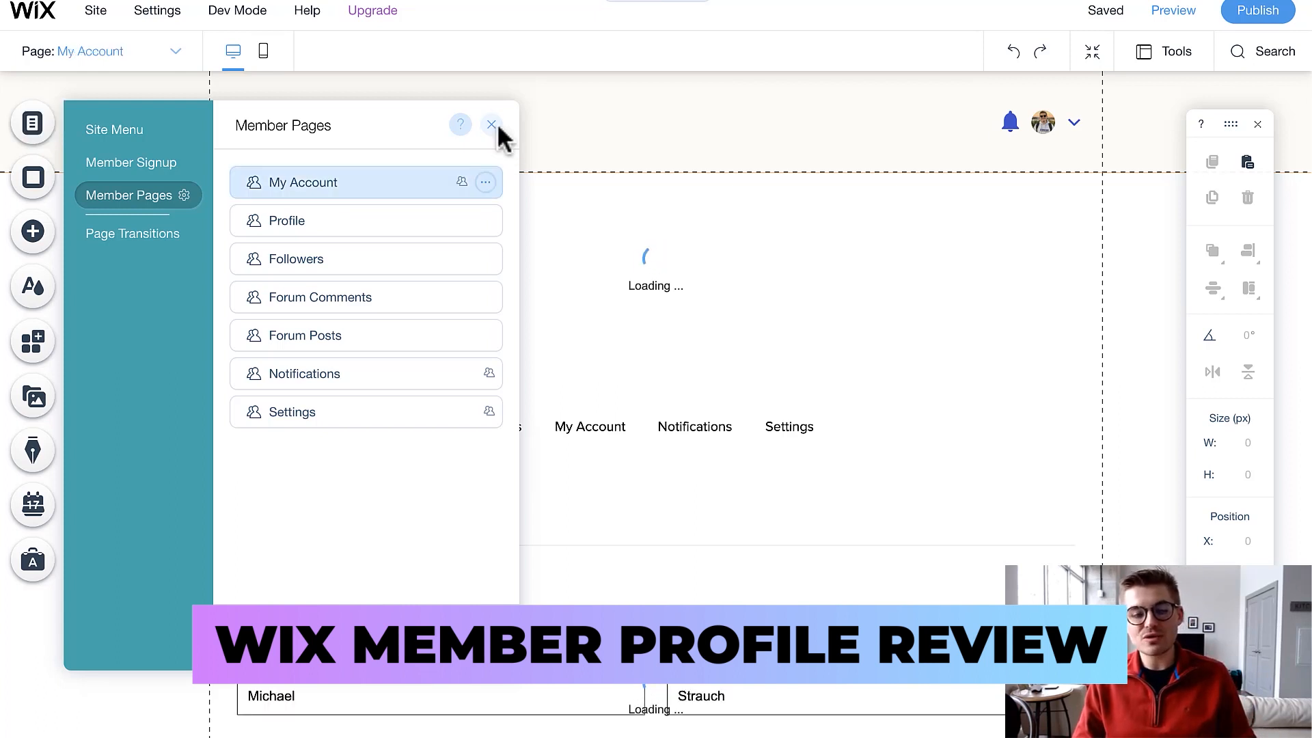
pyautogui.click(492, 124)
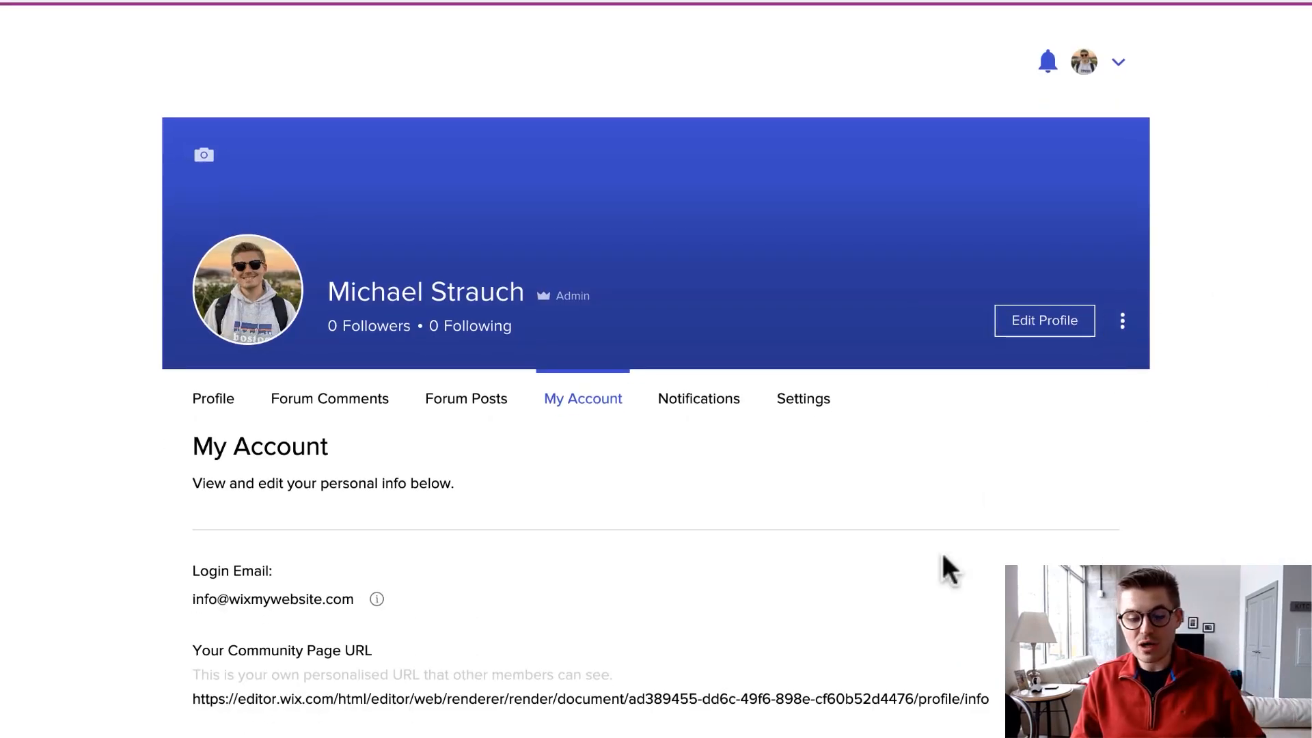
# Step: Examine the member's My Account, Forum Posts and Forum Comments pages in the preview
pyautogui.scroll(-2, 943, 552)
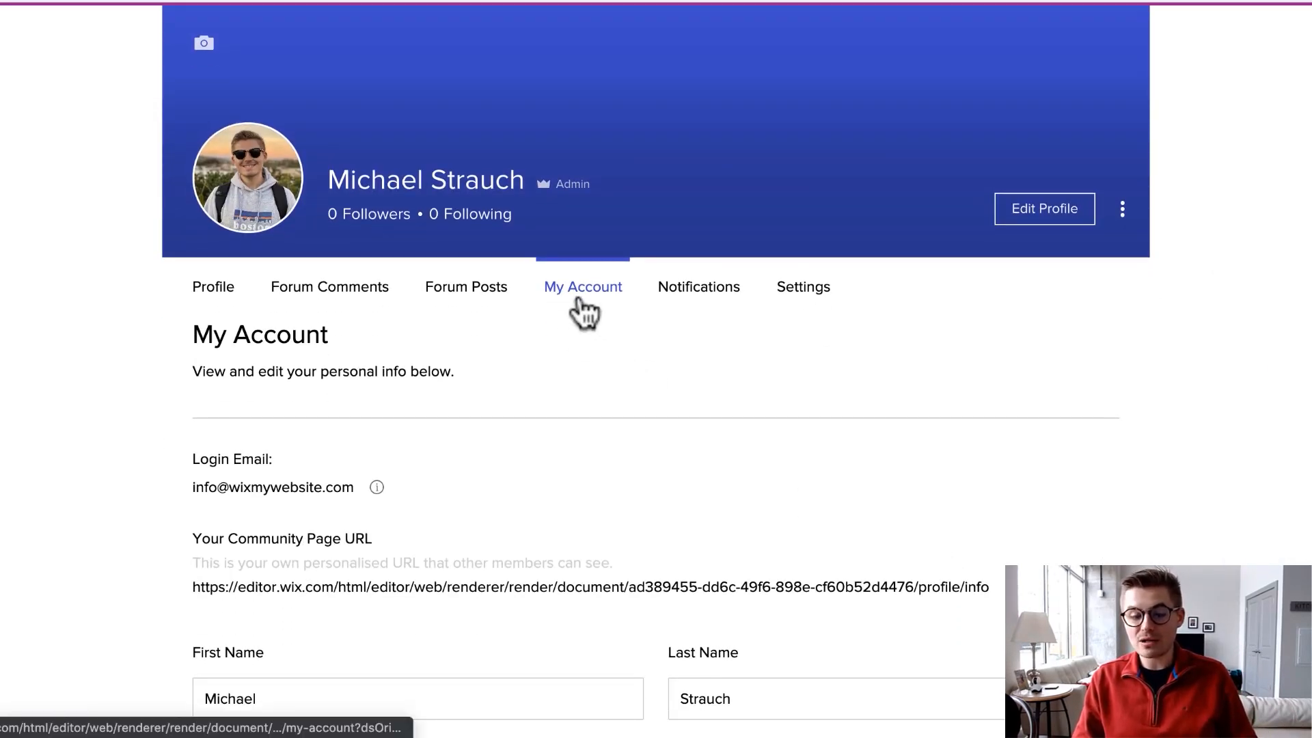
pyautogui.click(480, 298)
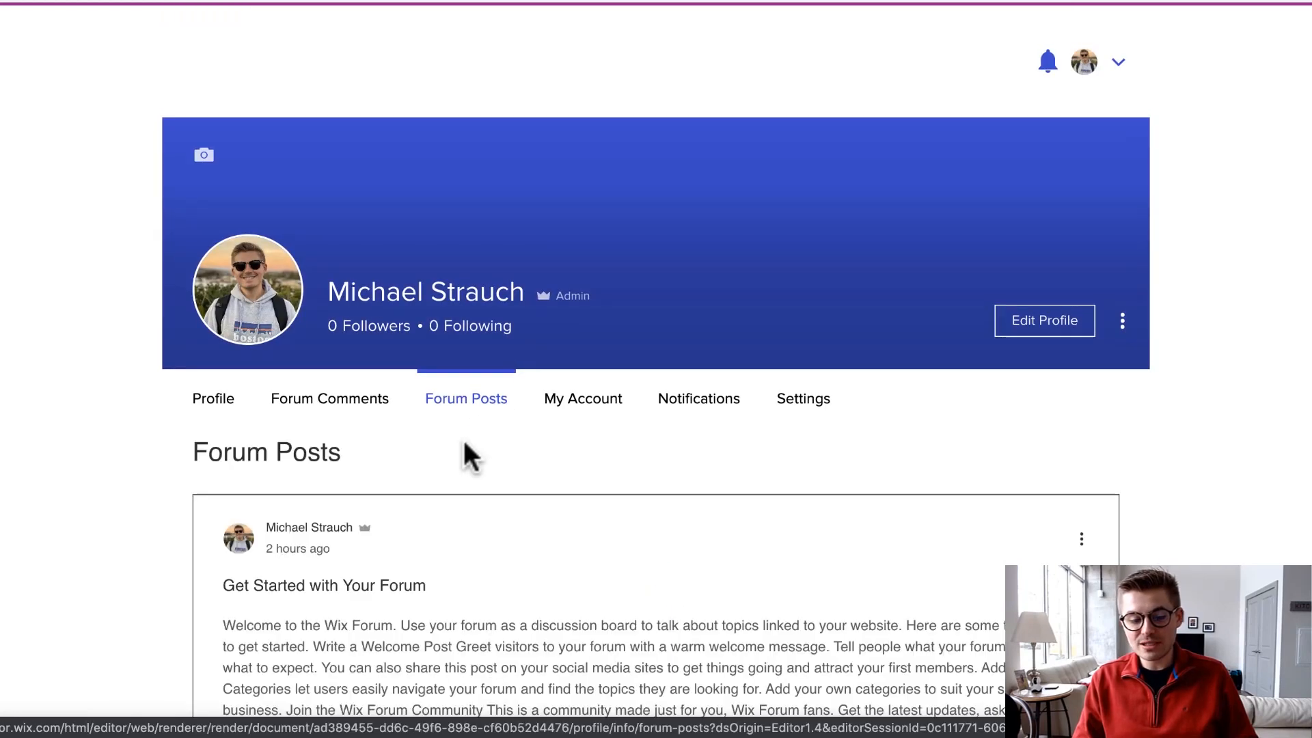
pyautogui.scroll(-2, 468, 454)
pyautogui.click(347, 284)
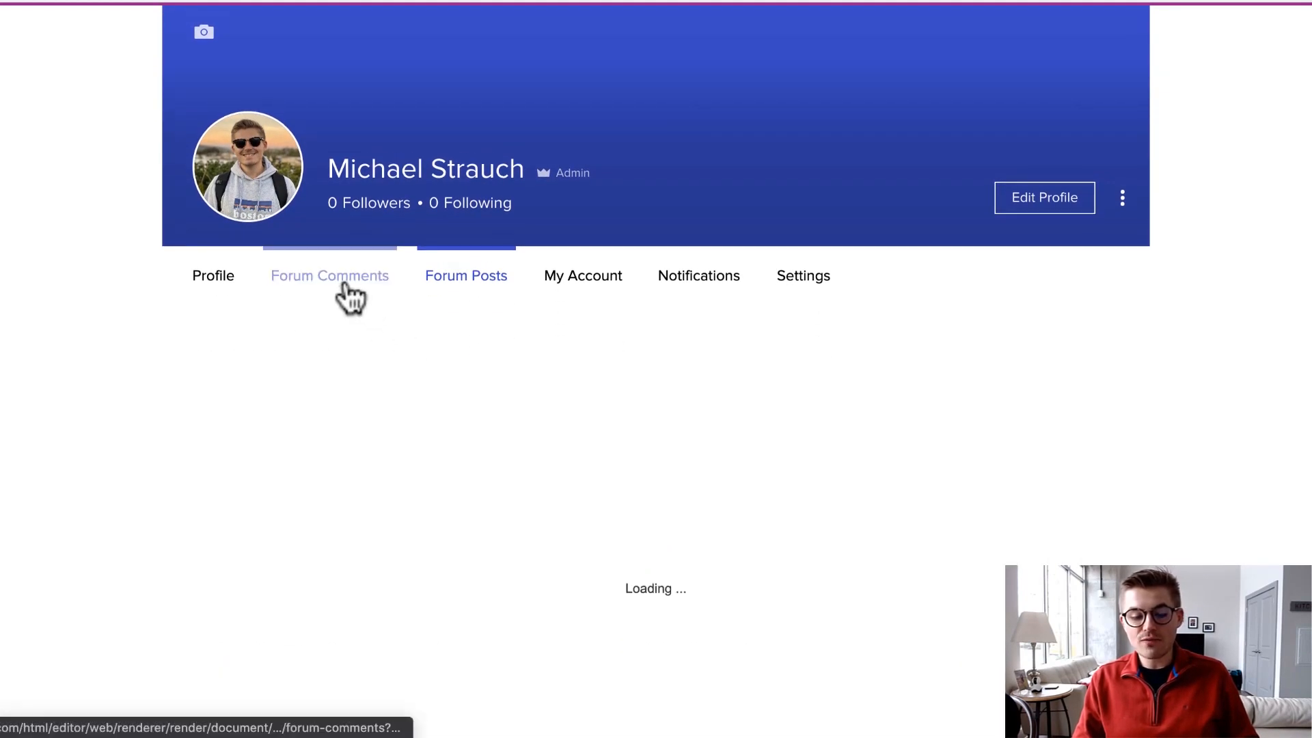
pyautogui.scroll(-5, 352, 297)
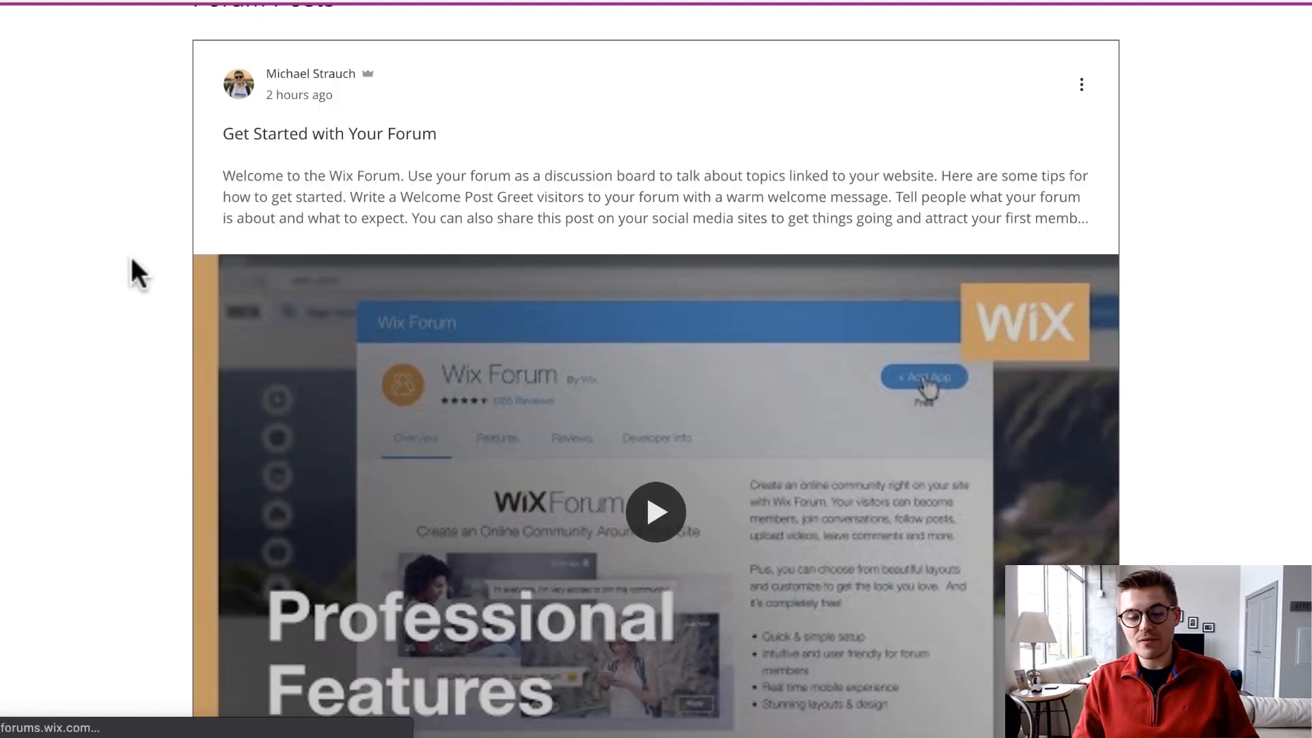
pyautogui.scroll(-2, 113, 305)
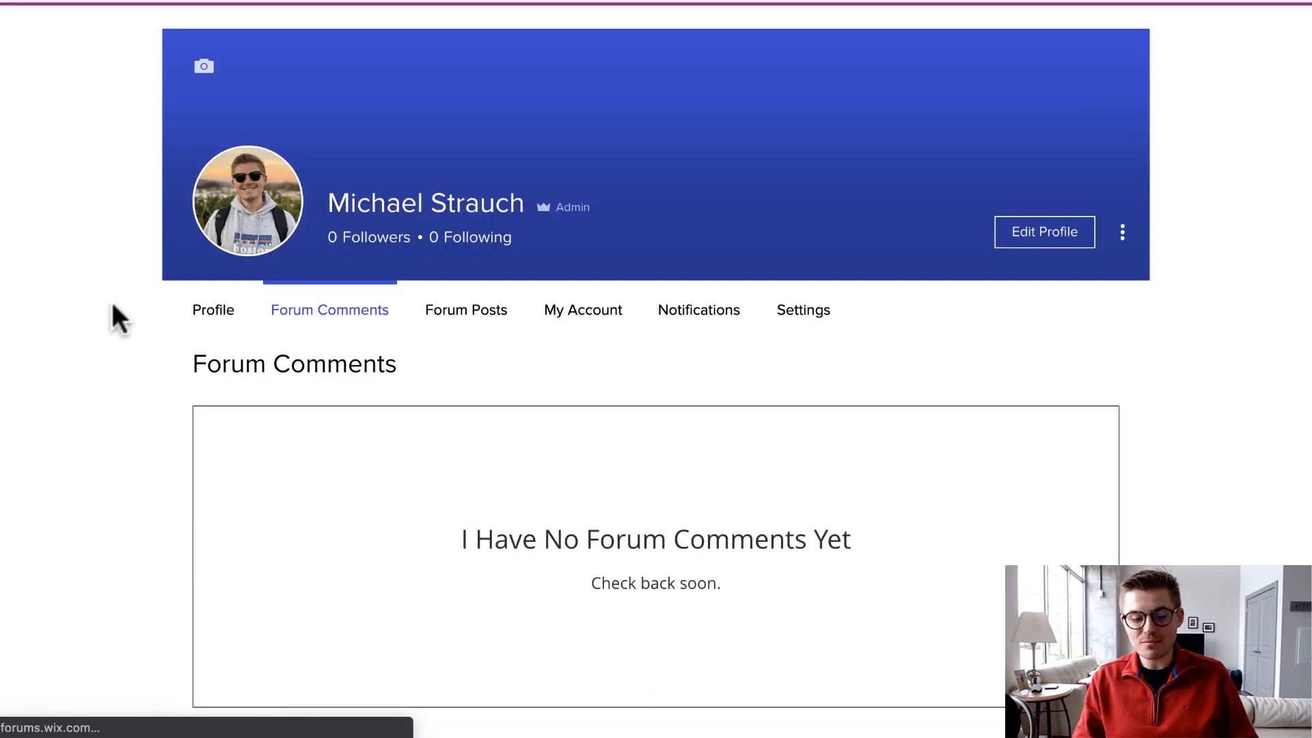
# Step: Examine the About section and its media options on the member's Profile page
pyautogui.click(220, 267)
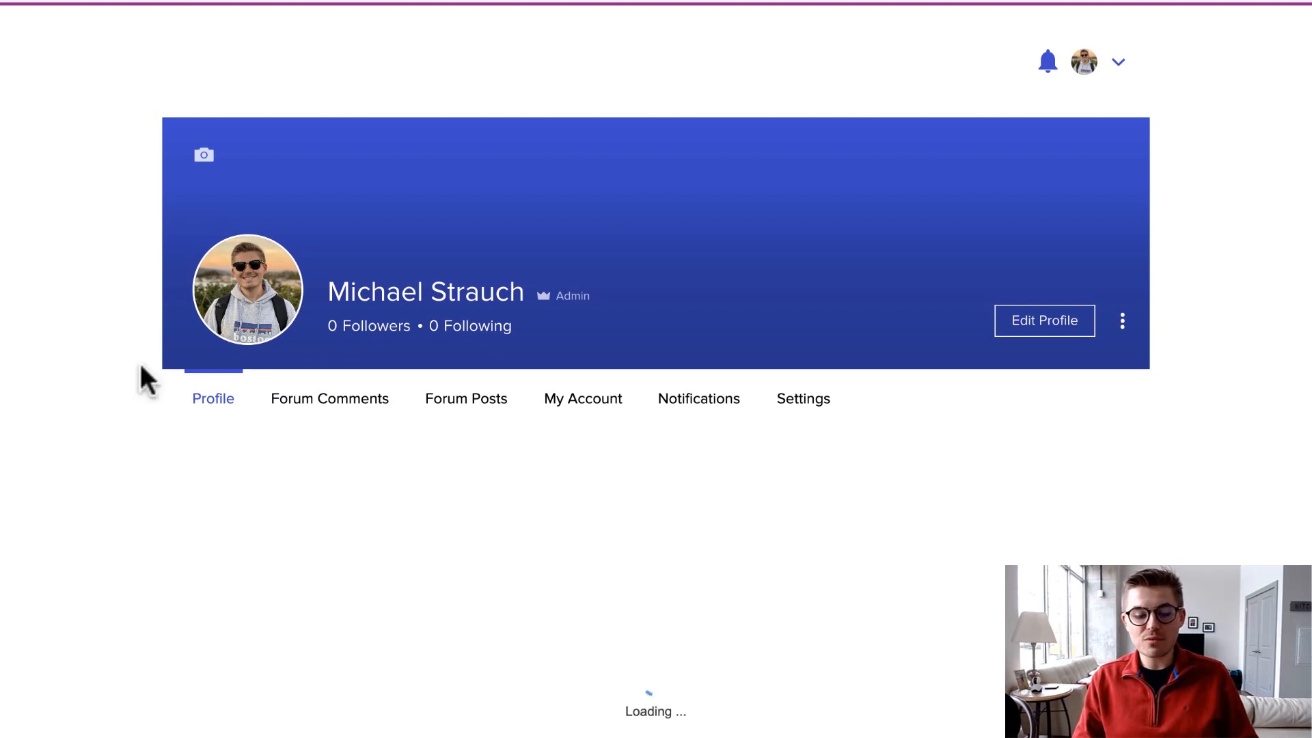
pyautogui.scroll(-1, 136, 406)
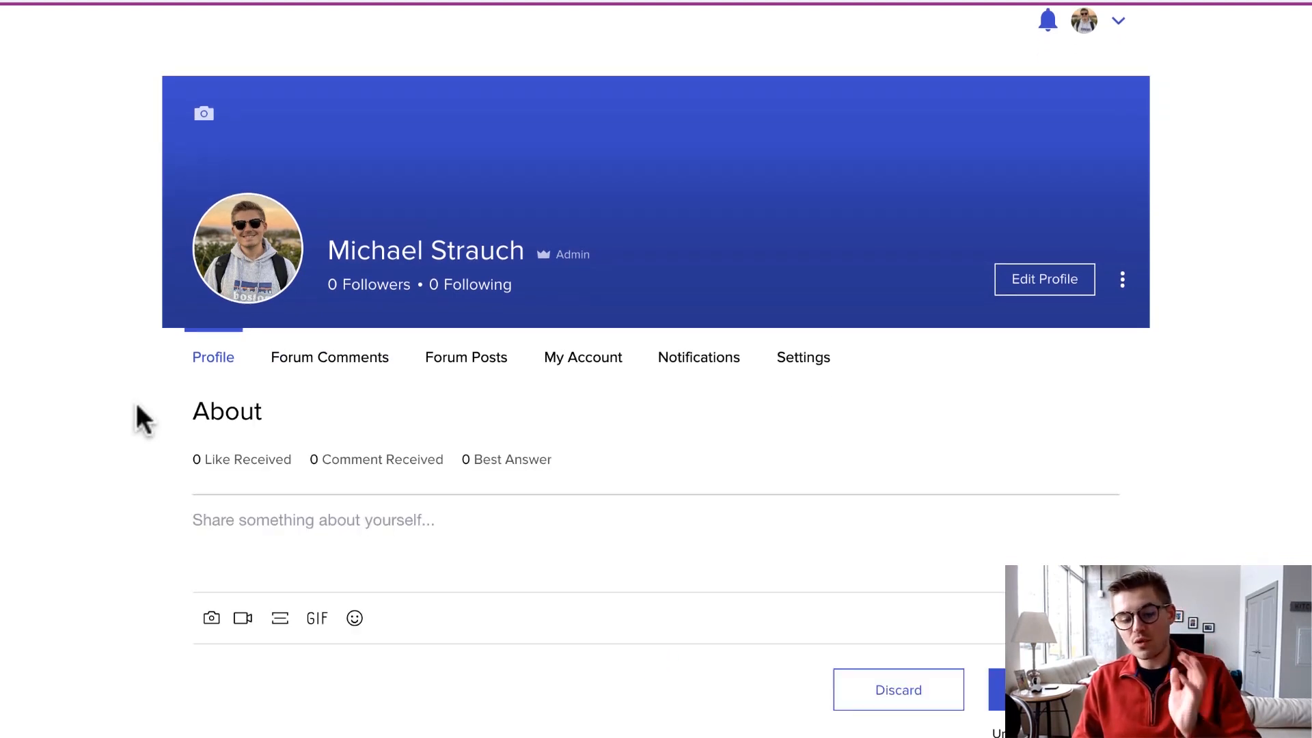
pyautogui.scroll(-2, 137, 405)
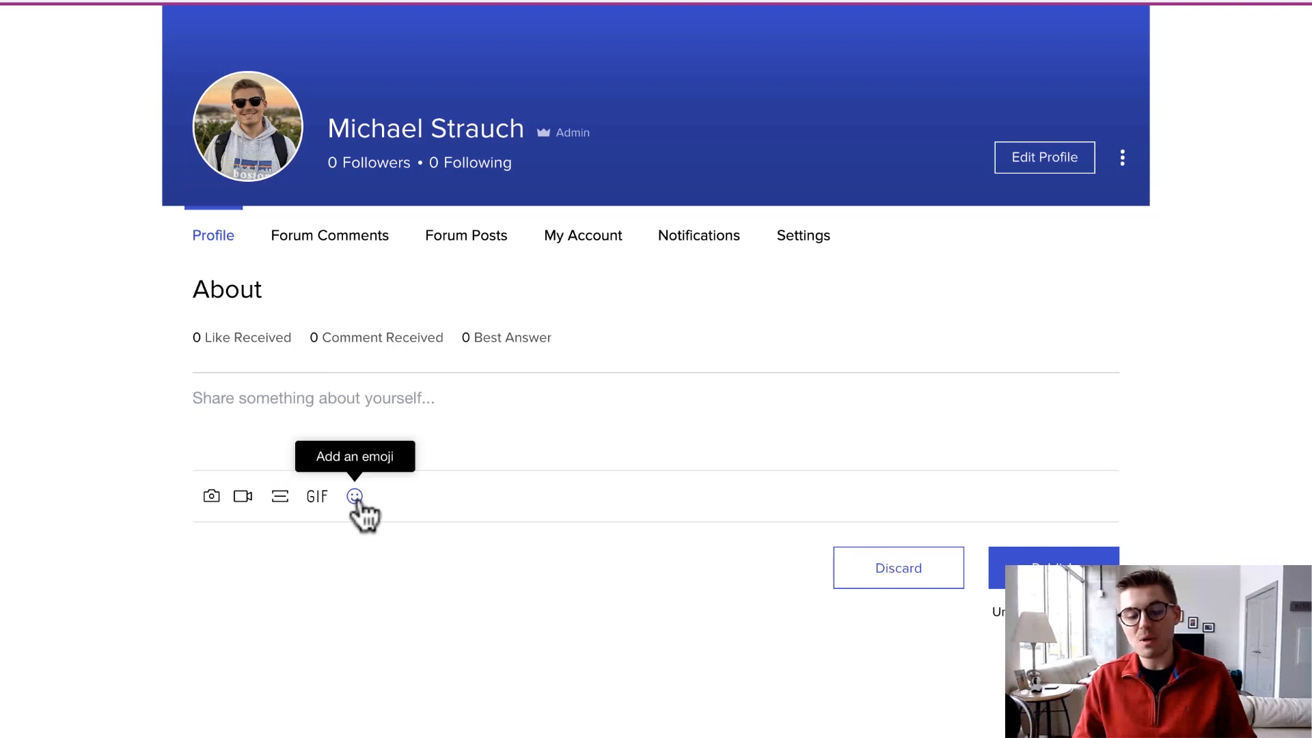
# Step: Look through the list on the member's Notifications page
pyautogui.click(698, 239)
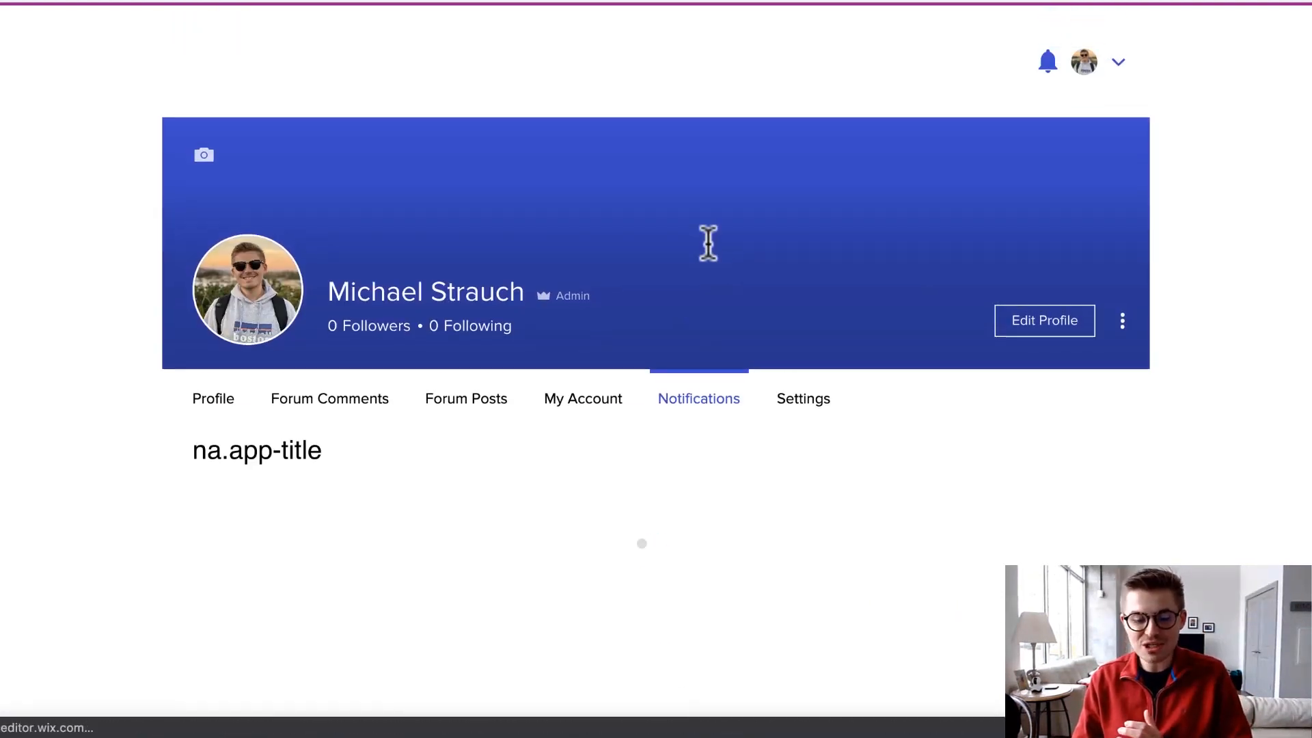
pyautogui.scroll(-3, 72, 517)
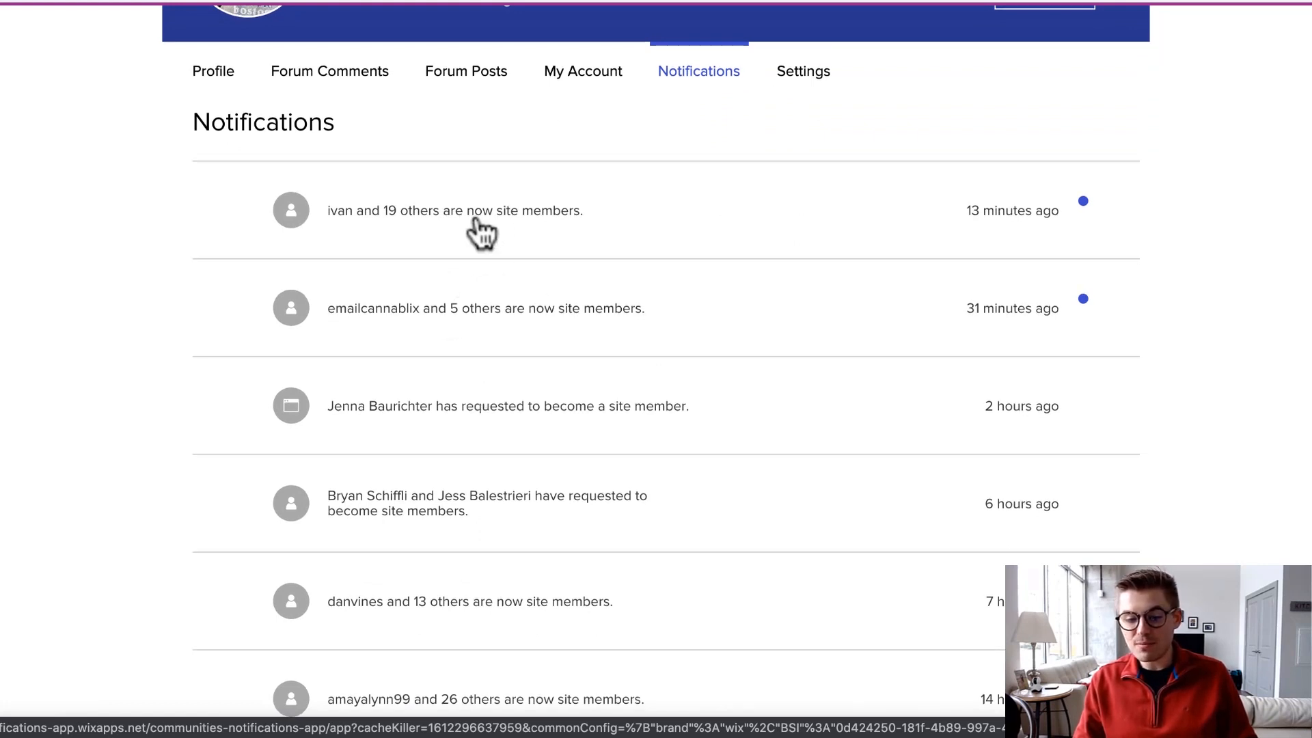
pyautogui.scroll(-1, 482, 232)
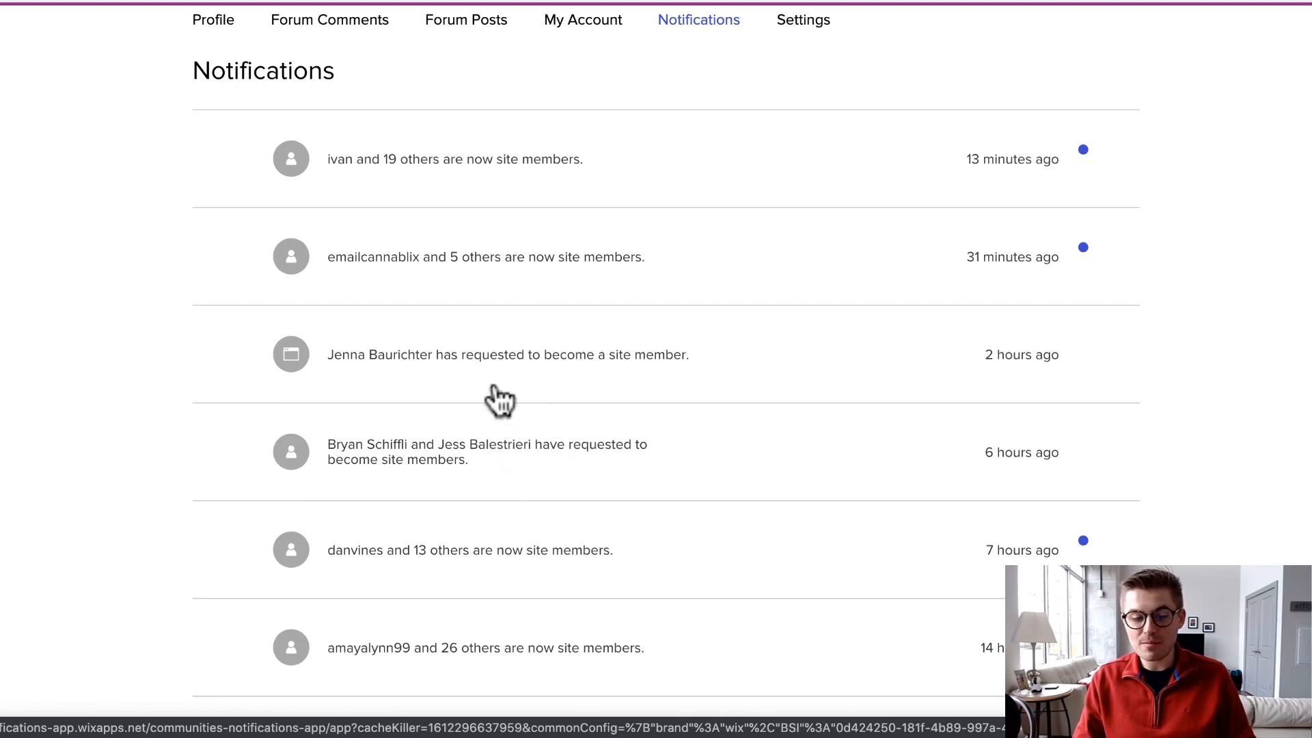
# Step: Open the member's Settings page and examine the email notification options for forum activity
pyautogui.scroll(5, 505, 359)
pyautogui.scroll(1, 507, 349)
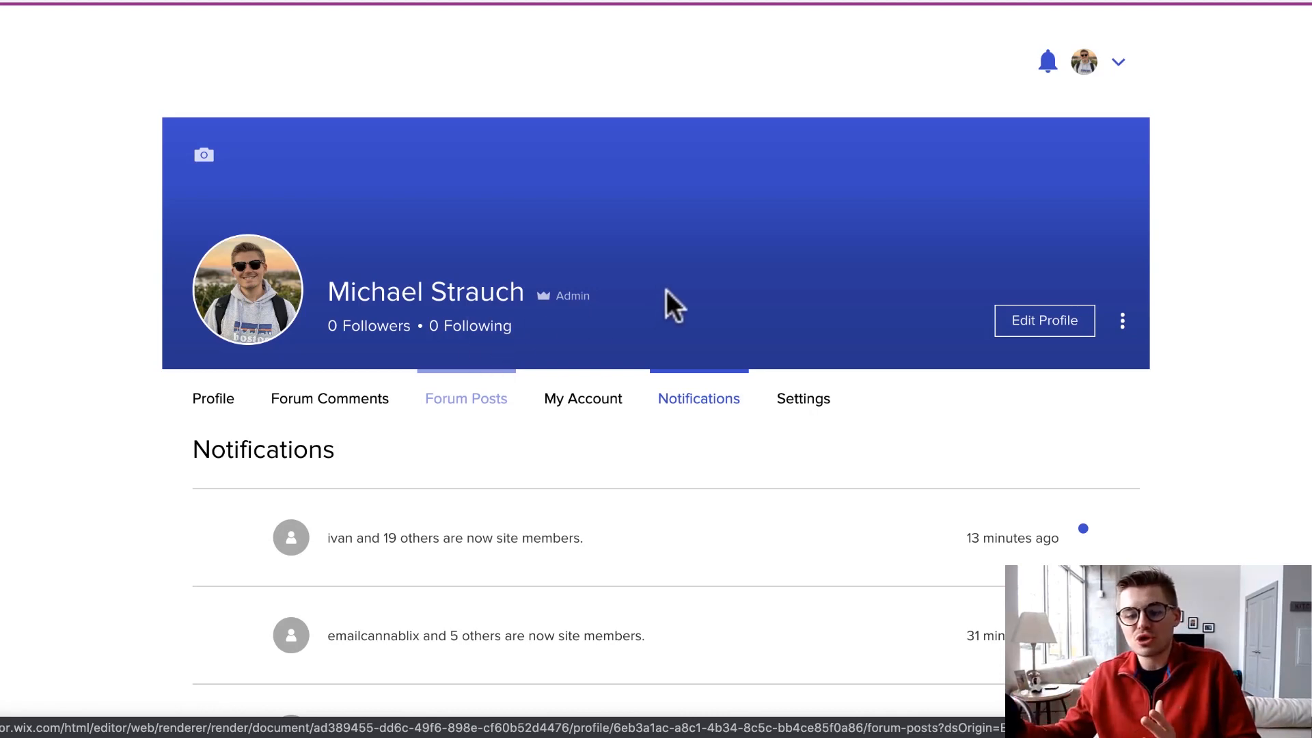
pyautogui.click(809, 409)
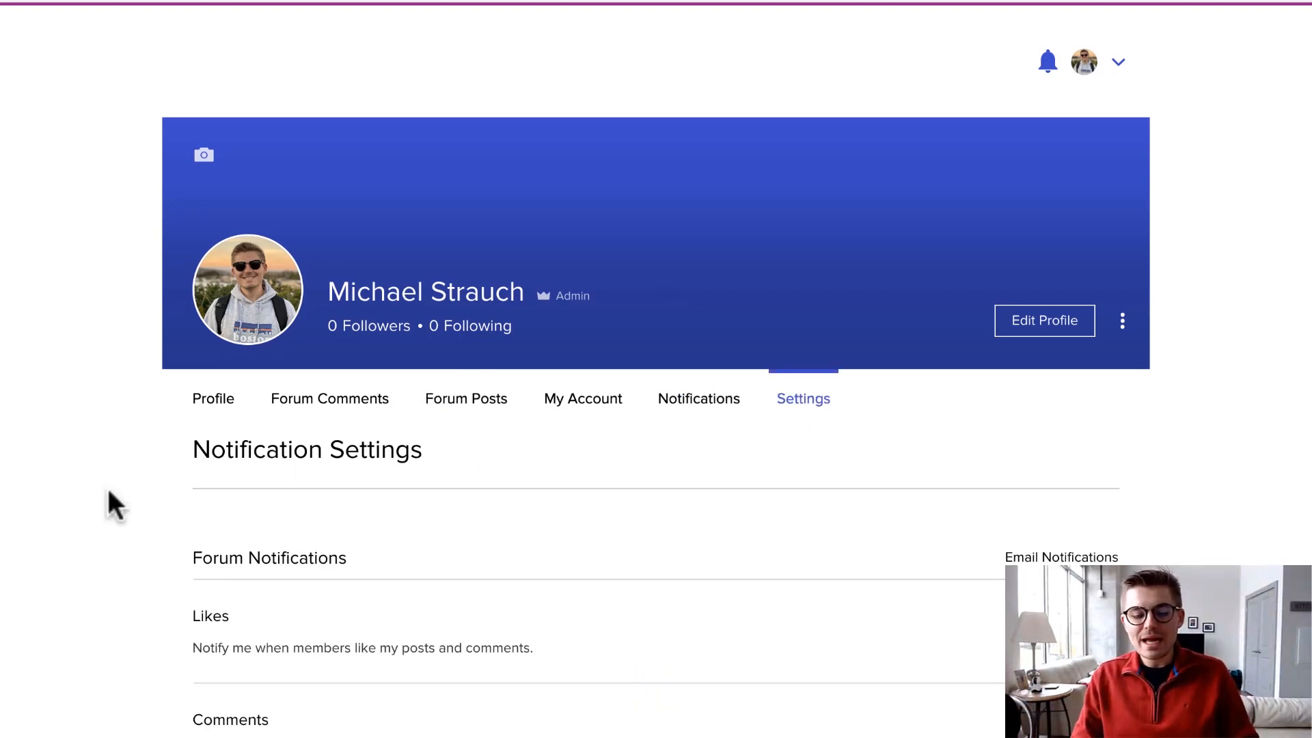
pyautogui.scroll(-5, 110, 504)
pyautogui.scroll(-1, 109, 492)
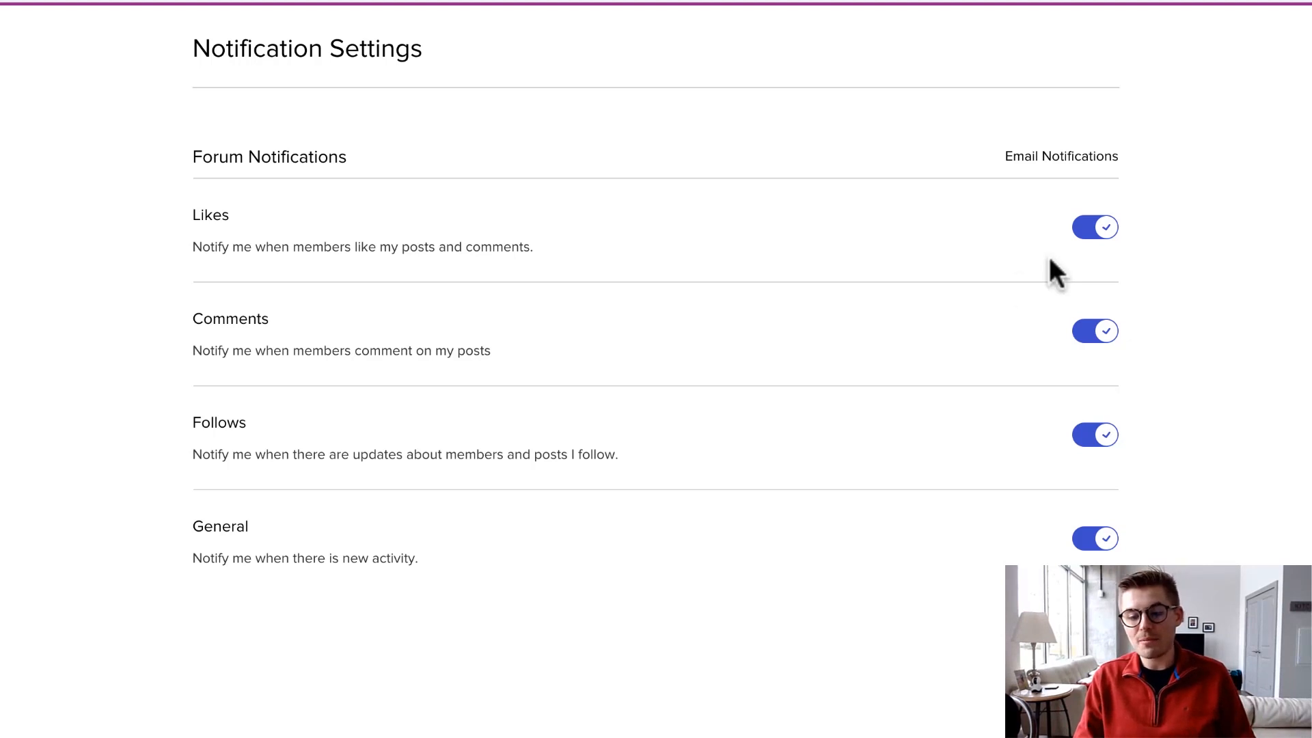
# Step: Try out the email notification switches for Likes and Comments
pyautogui.click(1106, 231)
pyautogui.click(1089, 333)
pyautogui.click(1099, 233)
pyautogui.click(1096, 335)
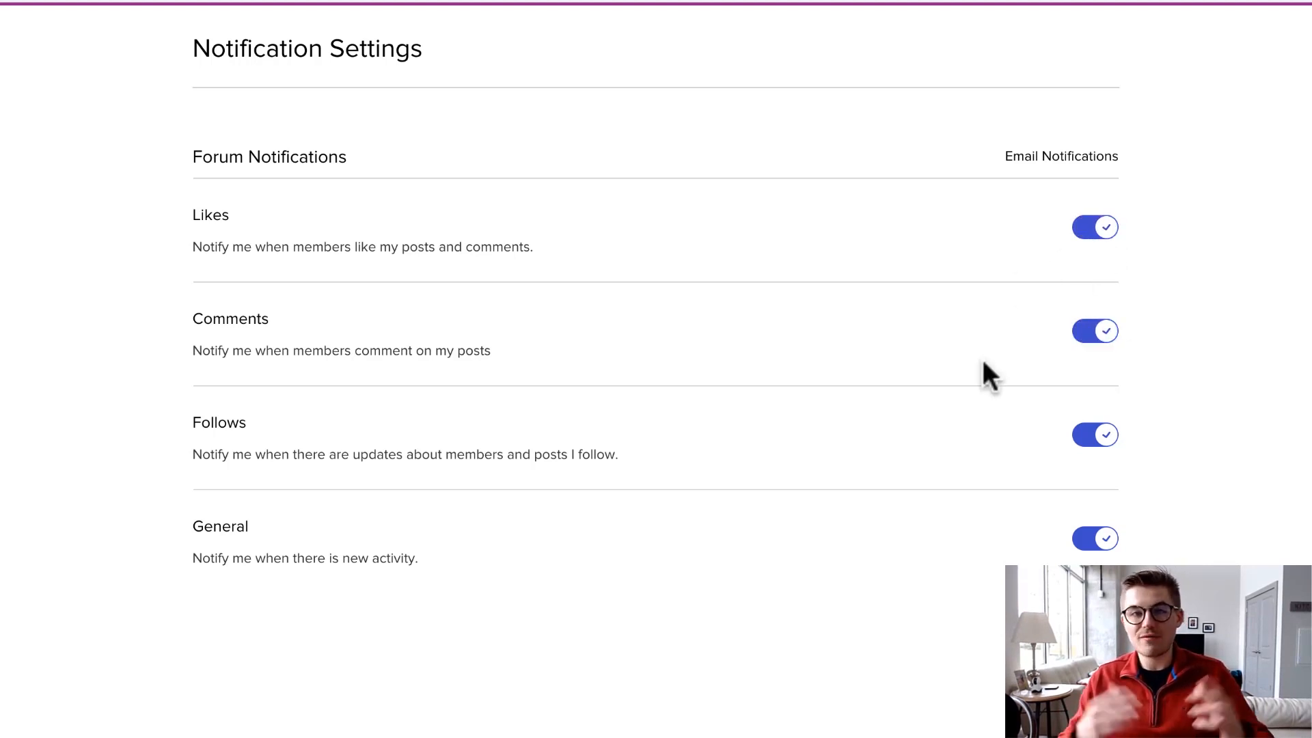
# Step: Try the member profile's edit mode, check the My Account and Profile pages in it, and cancel the editing
pyautogui.scroll(5, 983, 362)
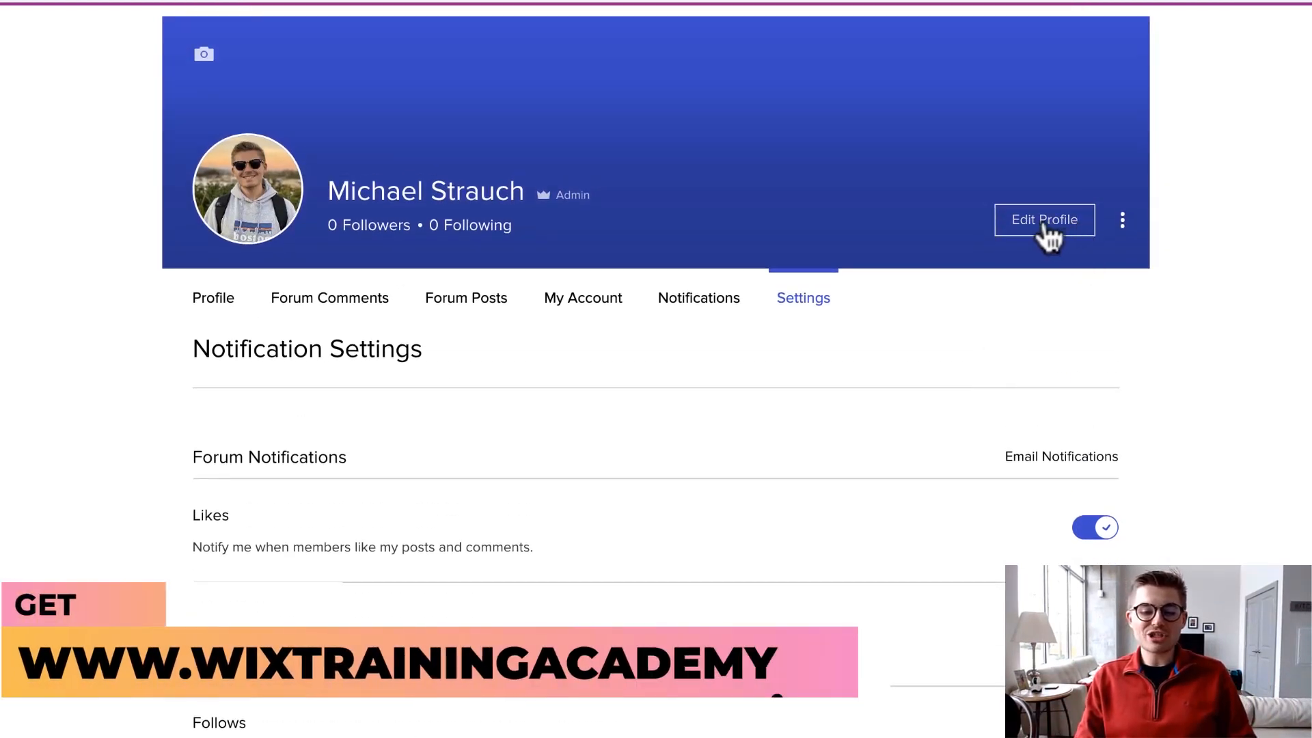
pyautogui.click(1045, 226)
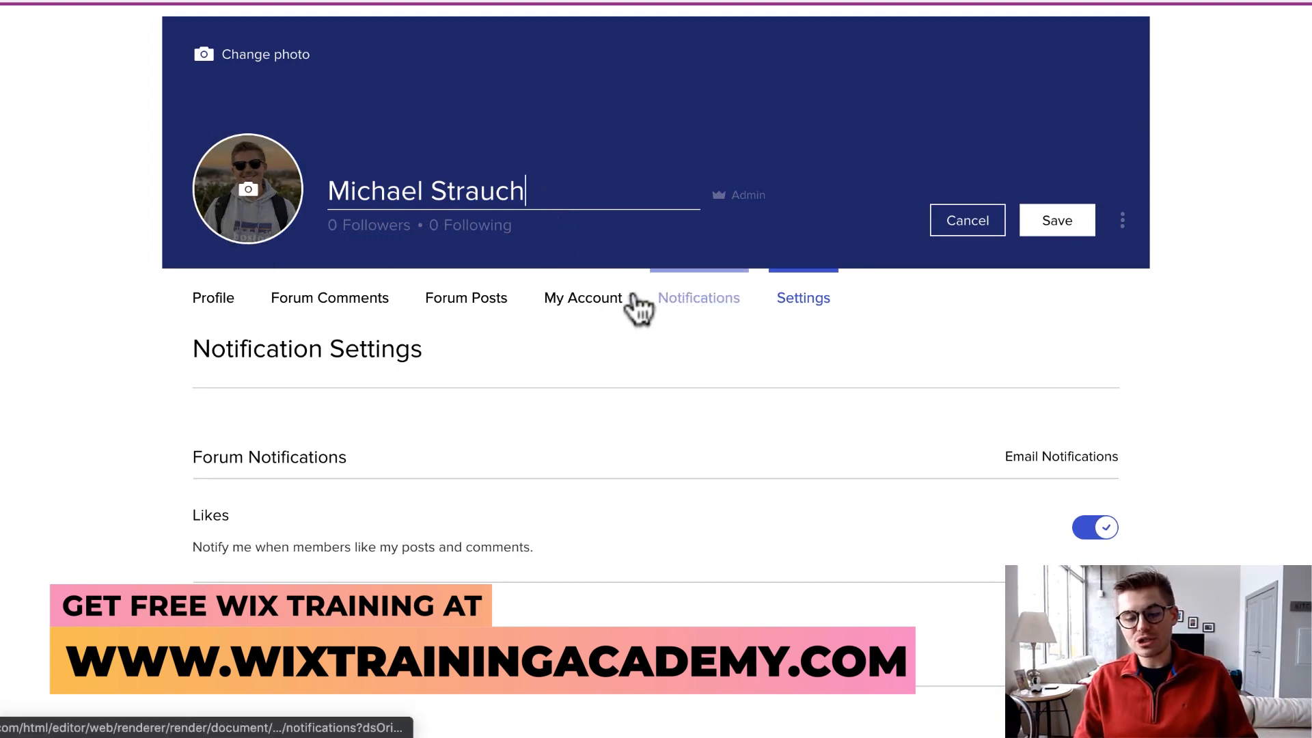
pyautogui.click(603, 301)
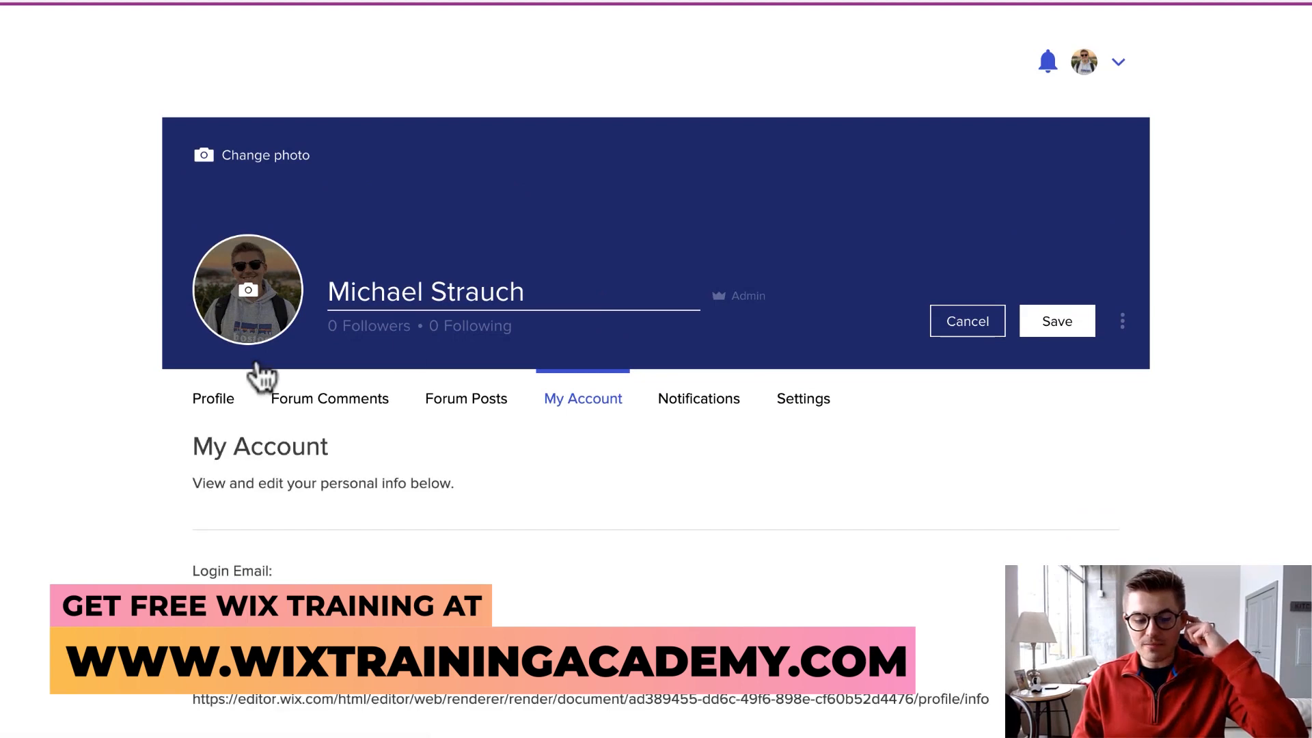
pyautogui.click(211, 403)
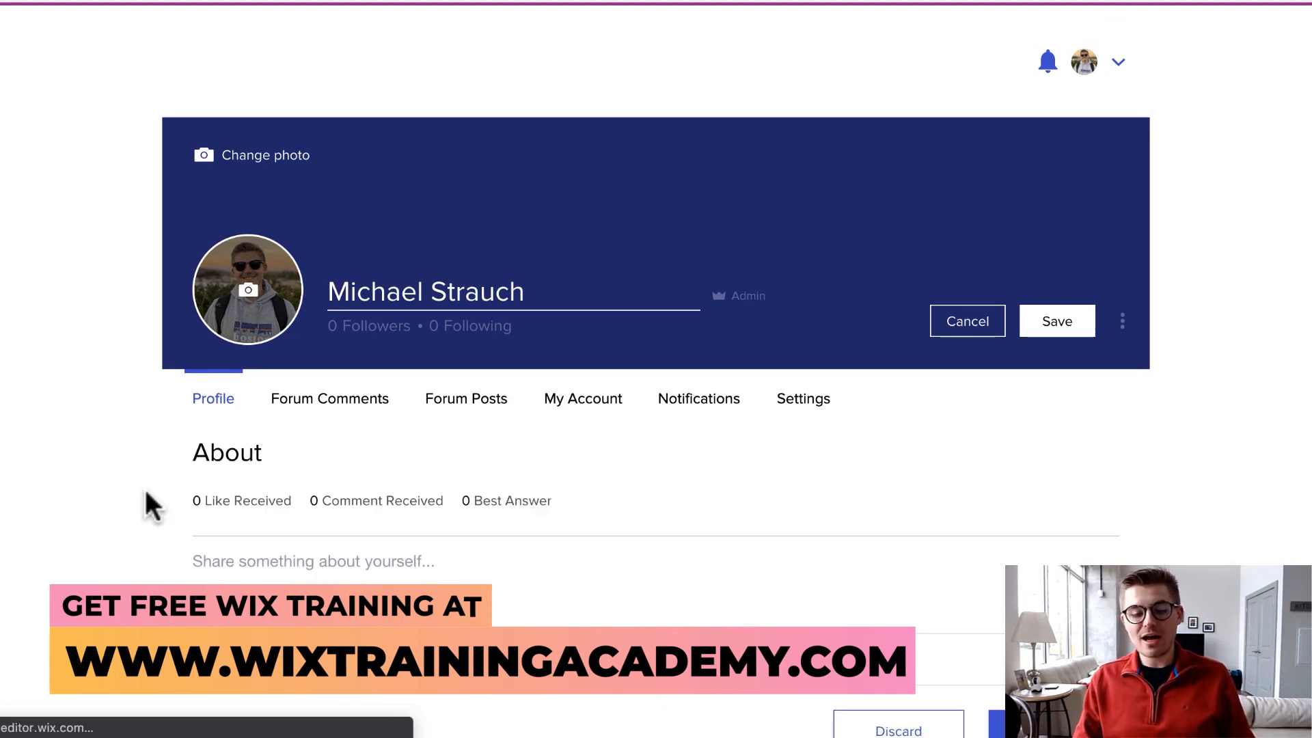
pyautogui.click(972, 324)
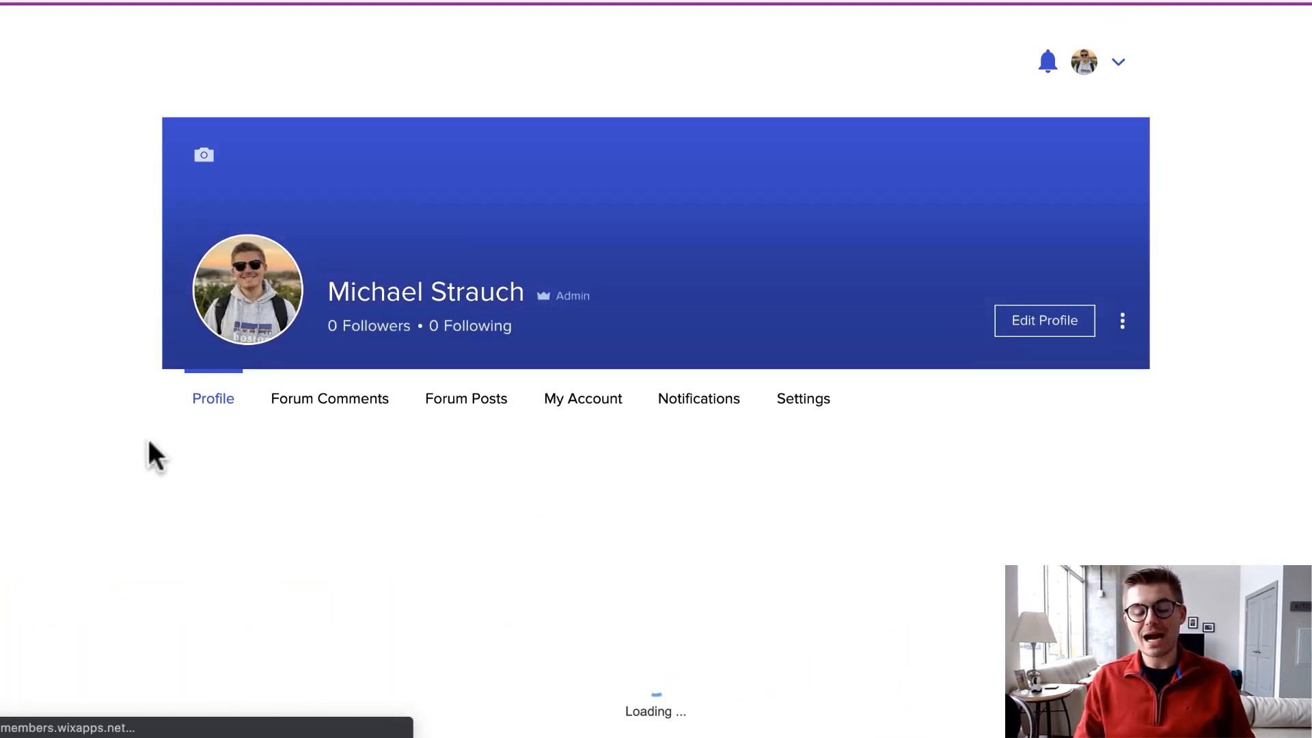
# Step: Review the About section and the personal info fields on the member's My Account page
pyautogui.scroll(-2, 156, 512)
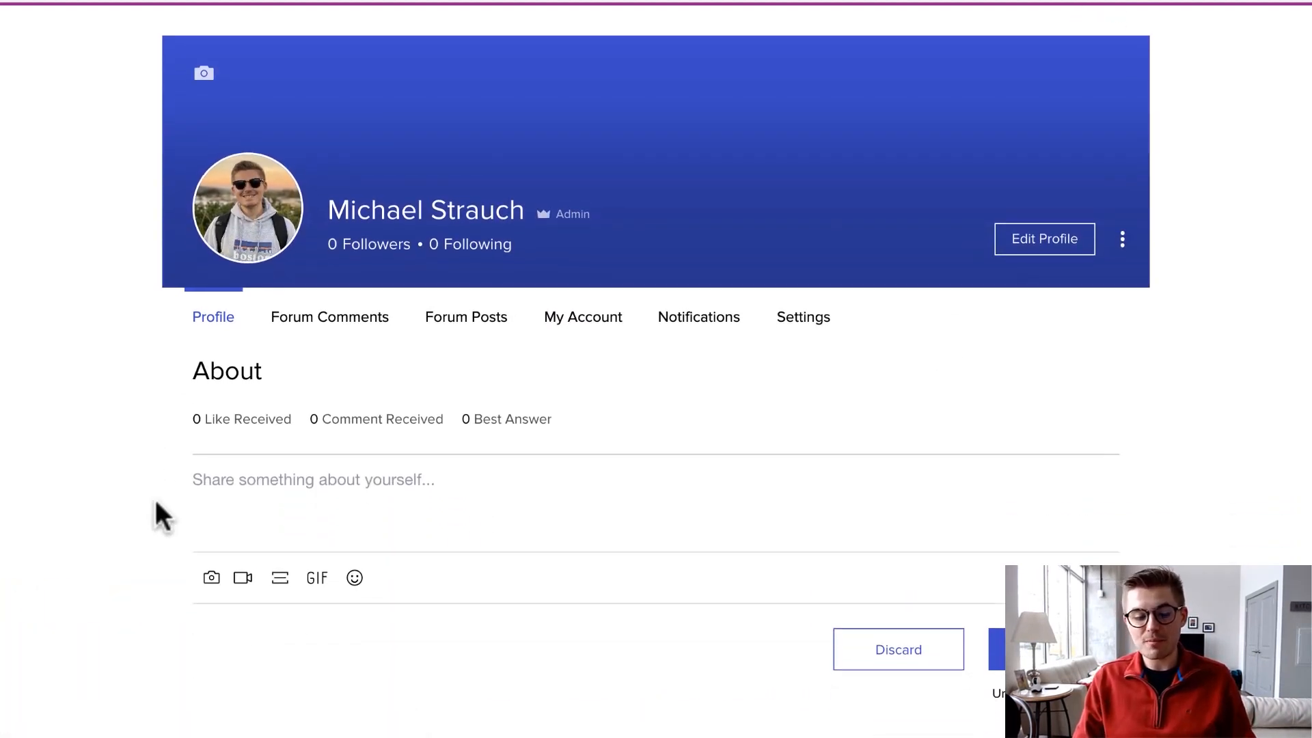
pyautogui.click(576, 323)
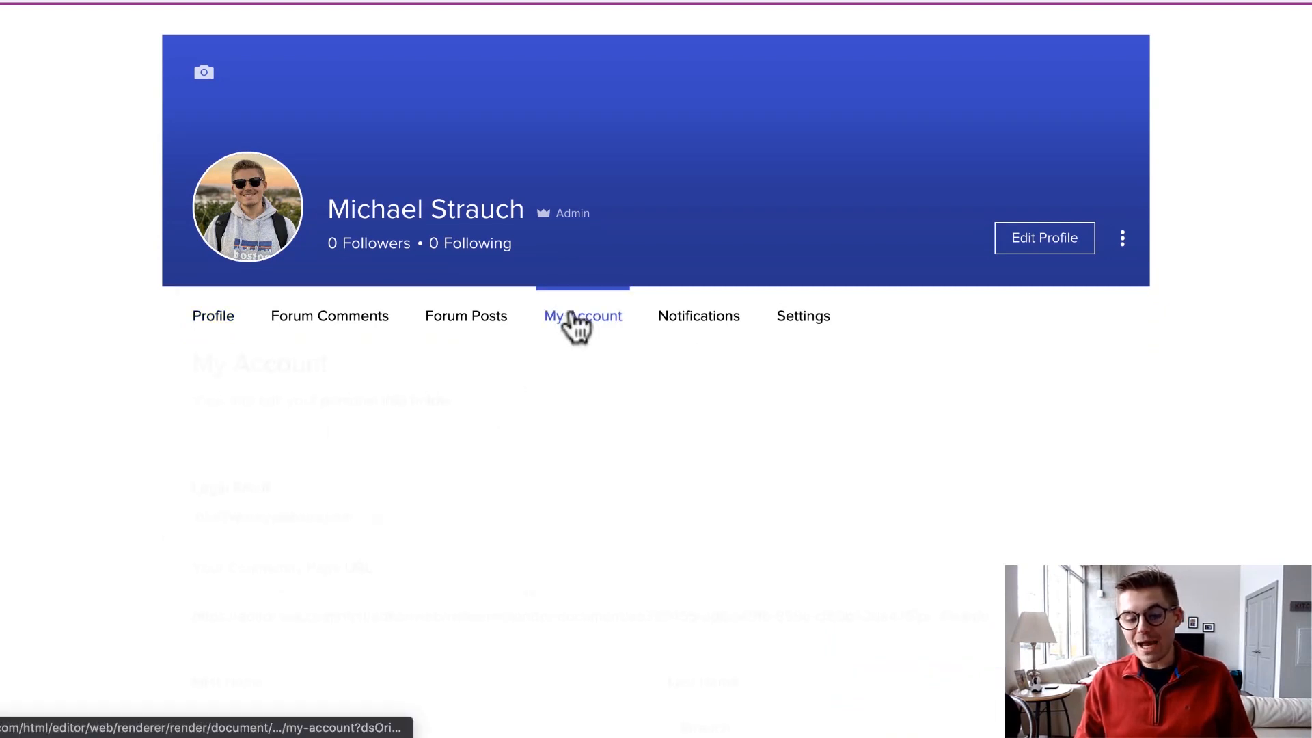
pyautogui.scroll(-5, 131, 413)
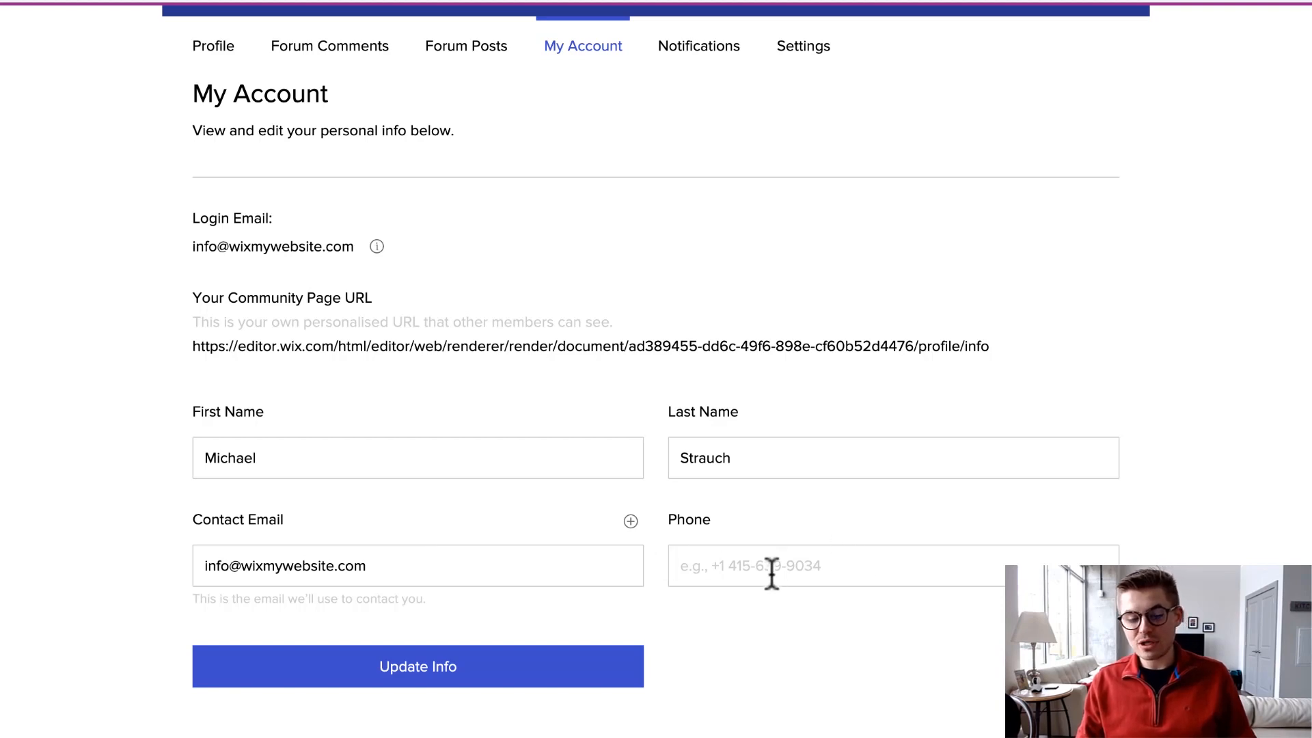
pyautogui.scroll(7, 624, 535)
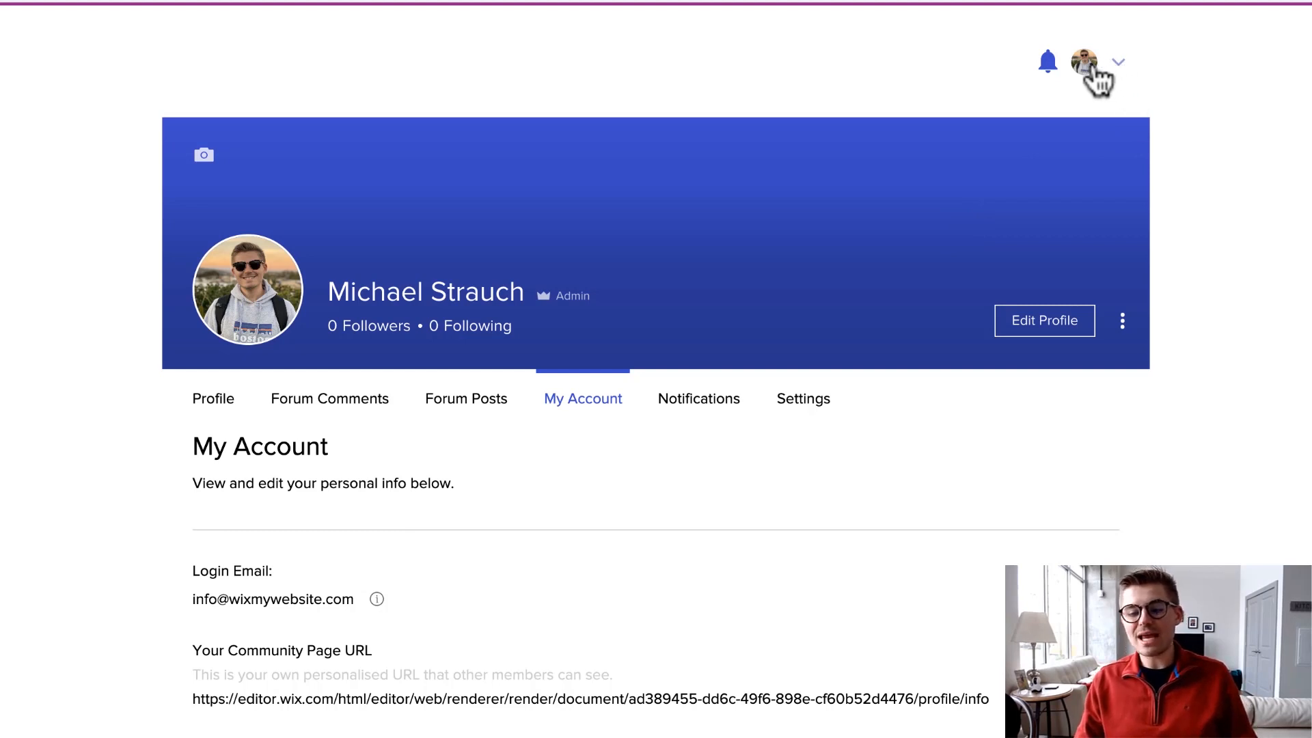
# Step: Check the login bar's member menu and follow its notification bell to the Notifications page
pyautogui.click(1092, 68)
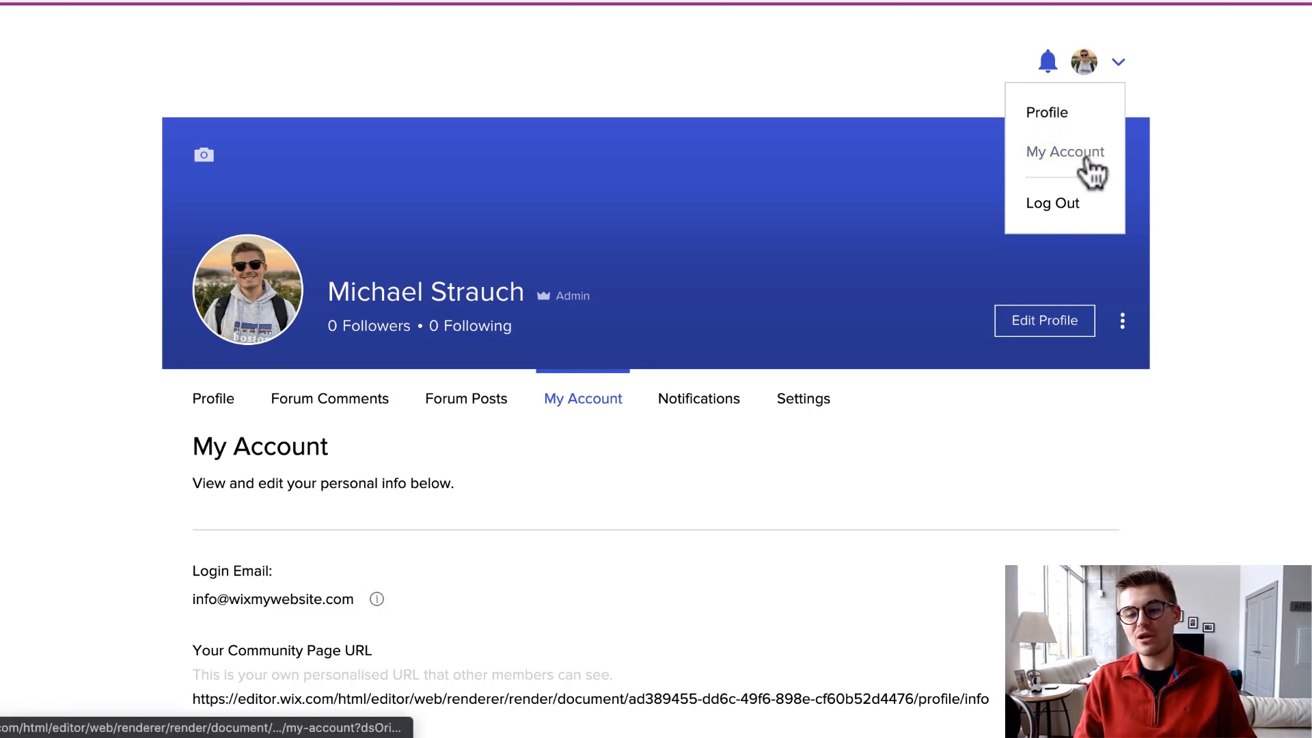
pyautogui.click(1106, 67)
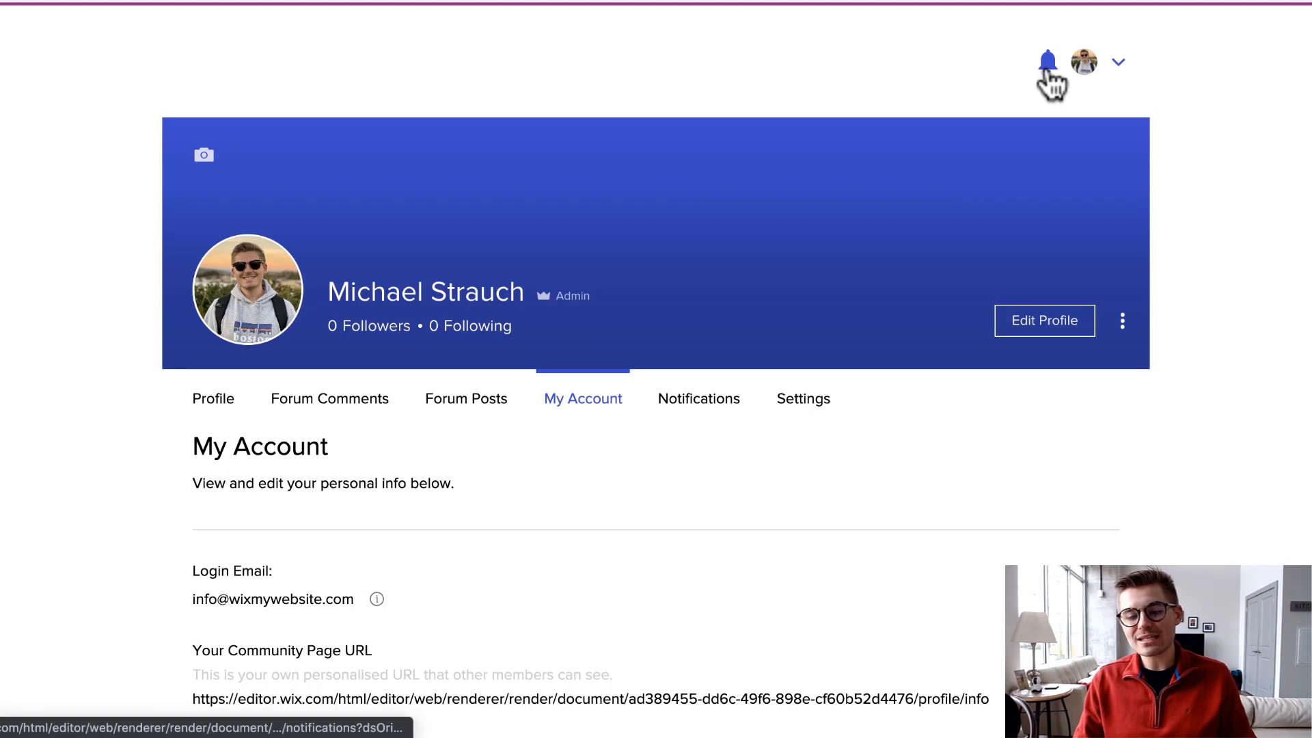
pyautogui.click(1047, 71)
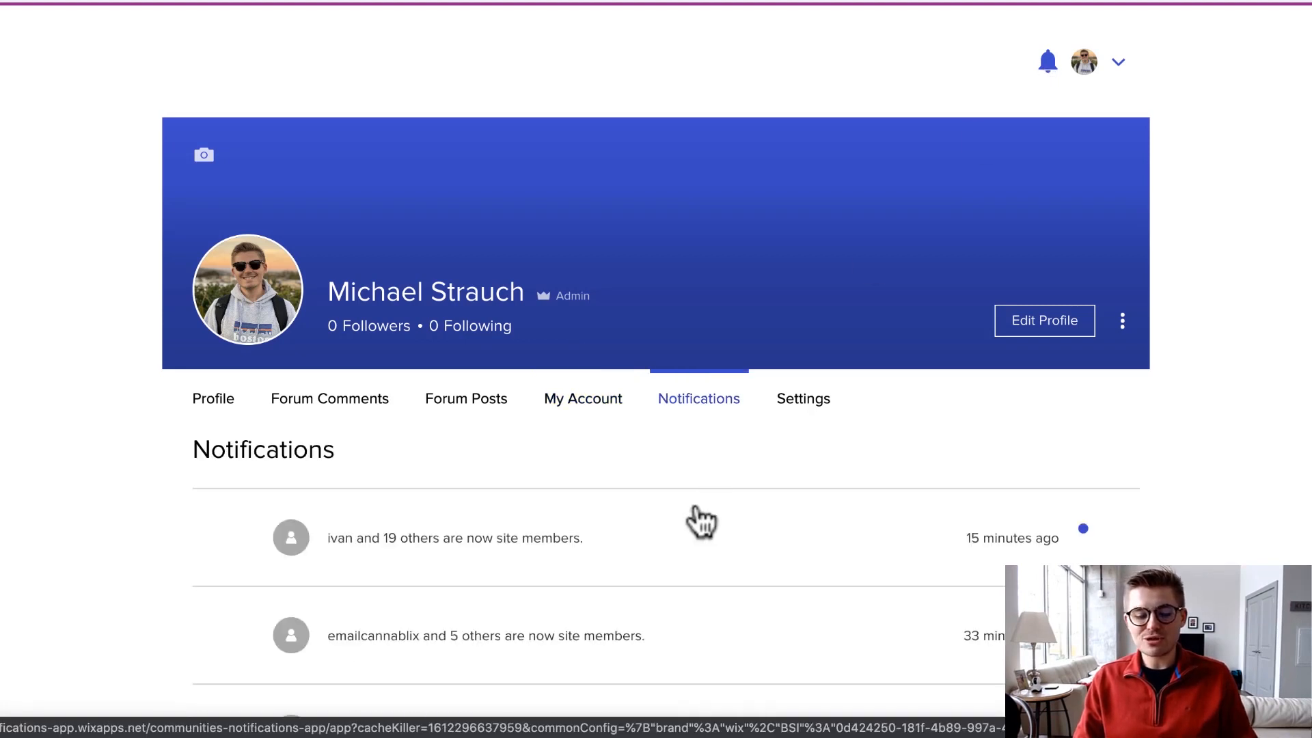
pyautogui.scroll(-2, 688, 521)
pyautogui.scroll(2, 752, 437)
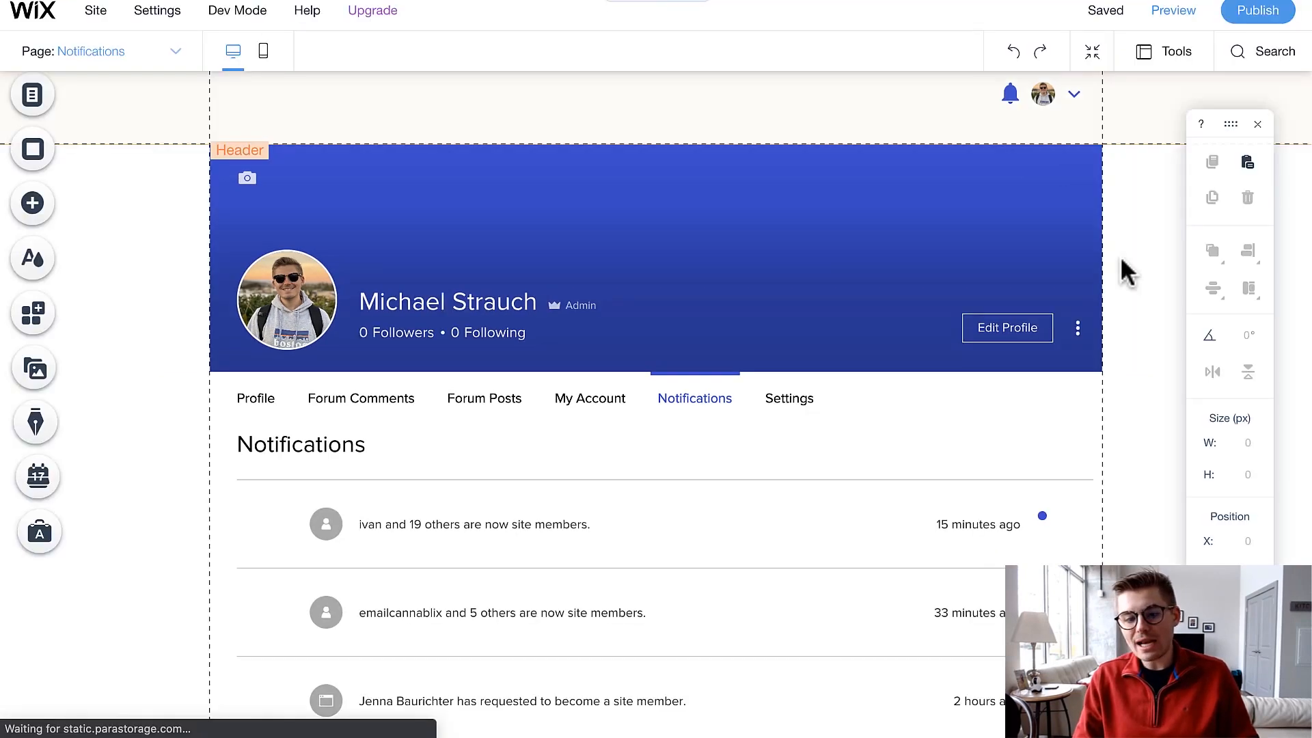
# Step: Back in the editor, set the login bar to show the profile pic and member's name, comparing the other display options
pyautogui.click(1047, 120)
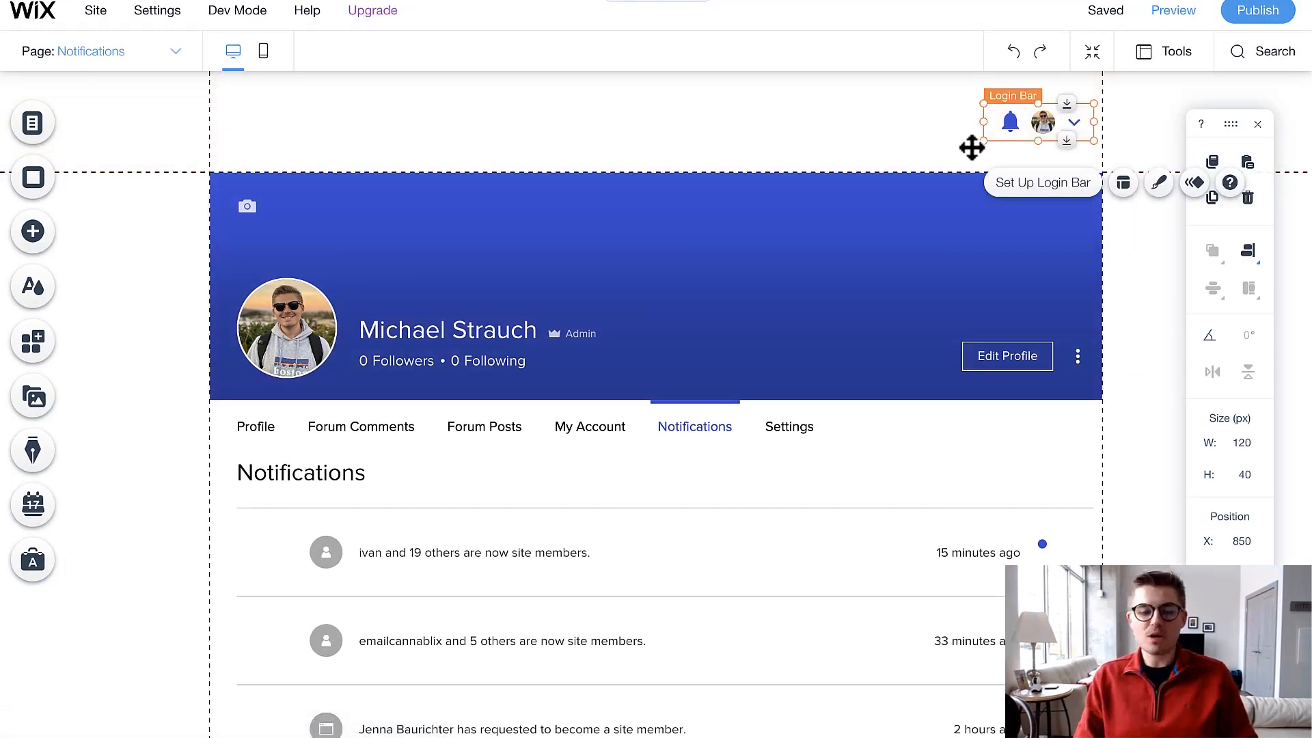
pyautogui.click(1051, 195)
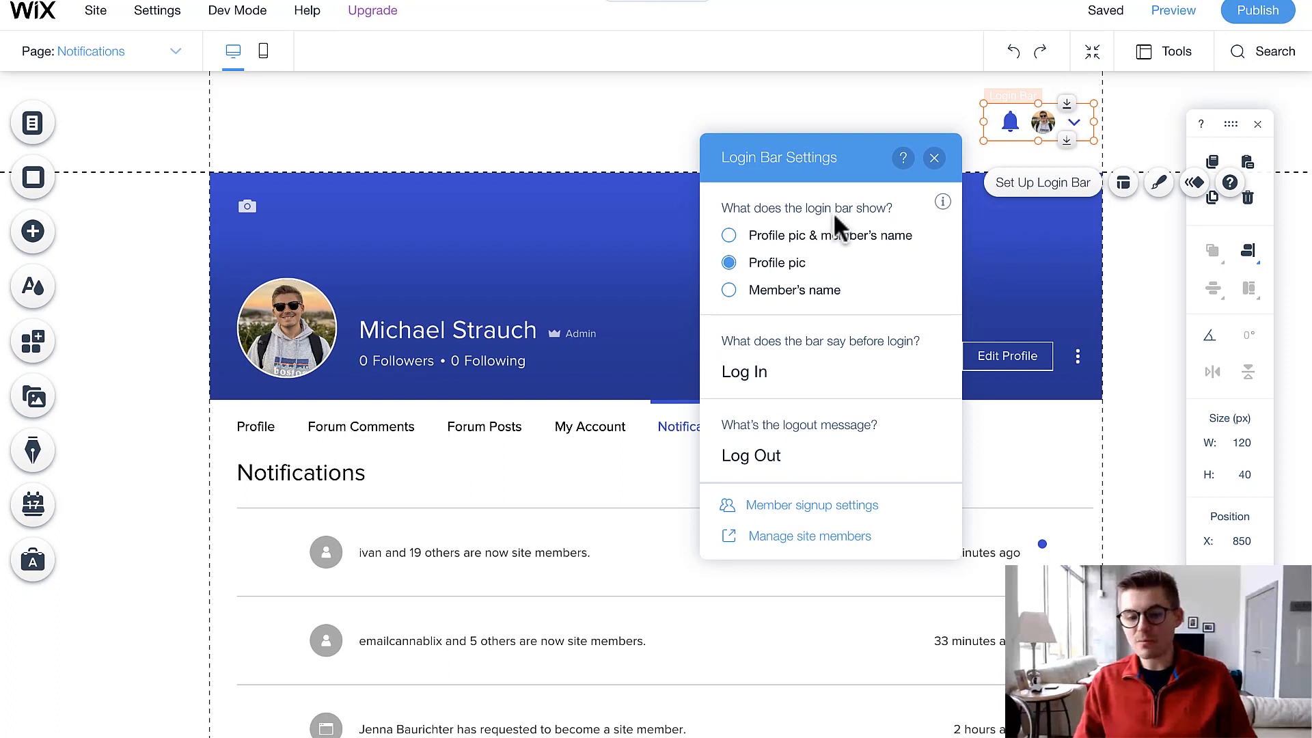
pyautogui.click(753, 239)
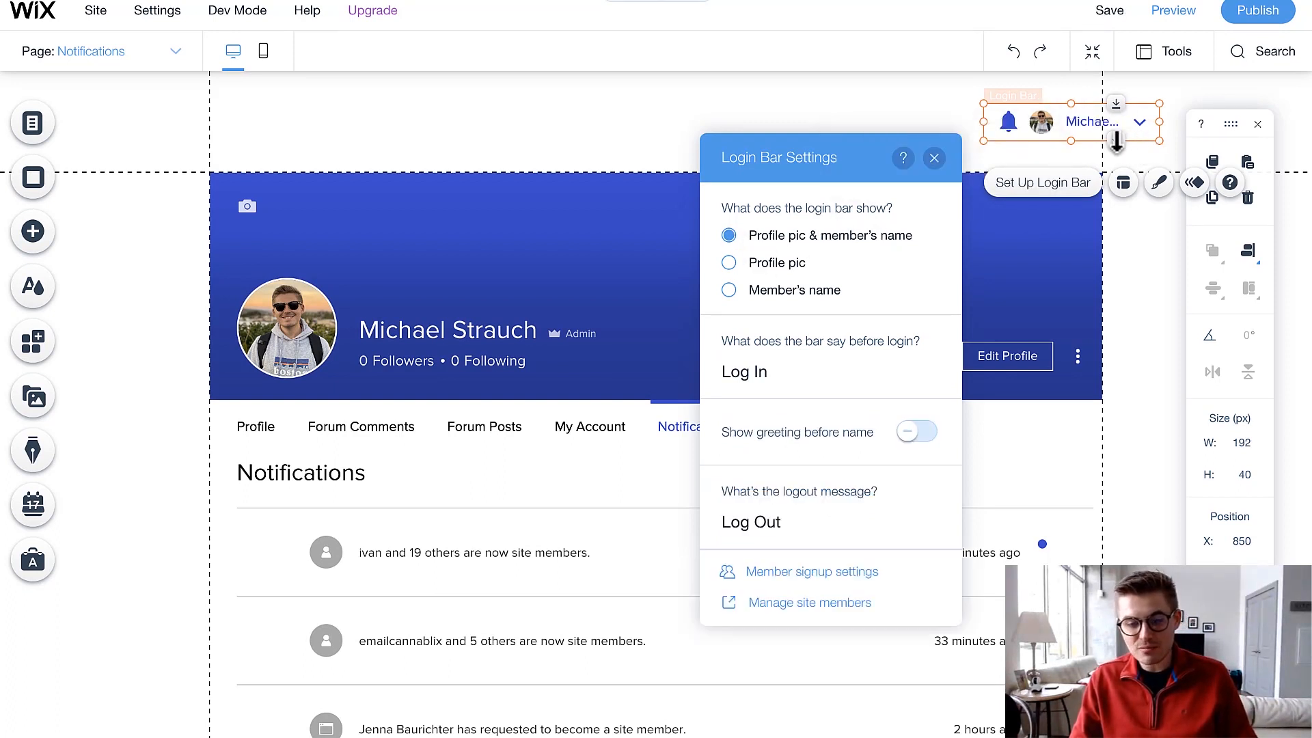
pyautogui.click(759, 262)
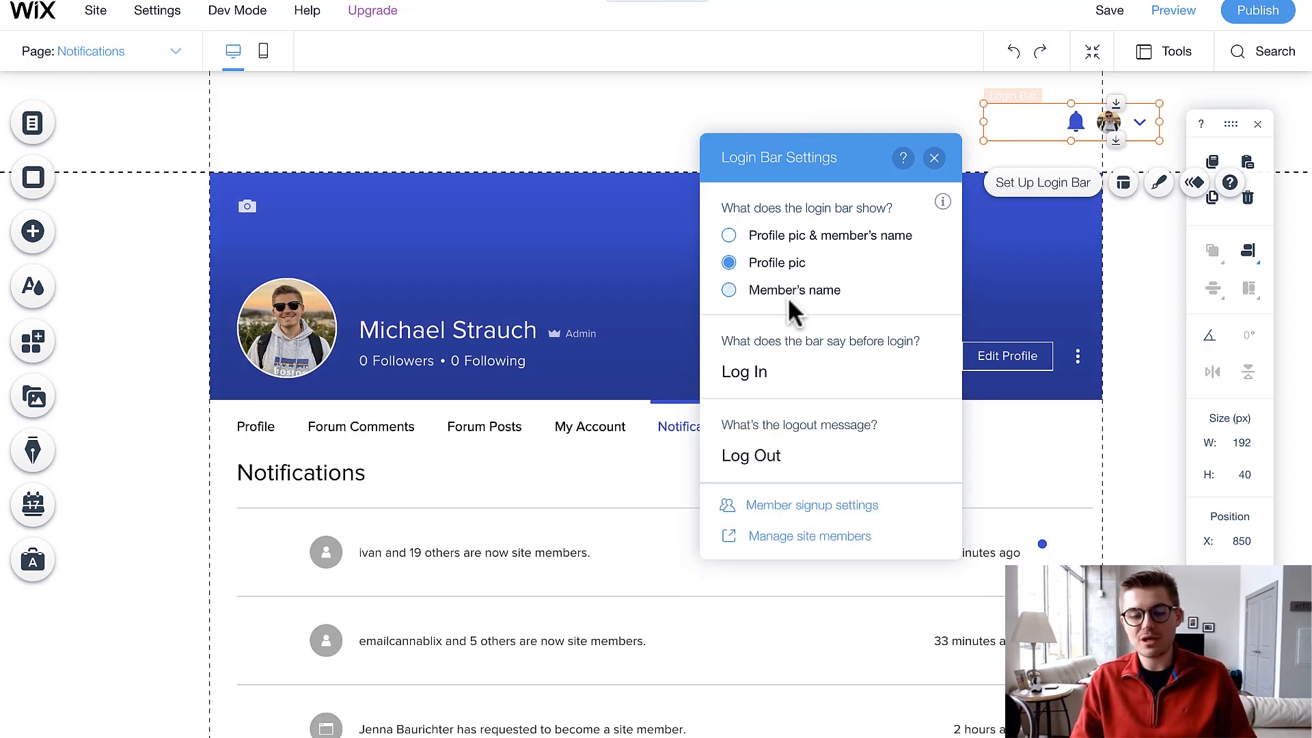
pyautogui.click(780, 292)
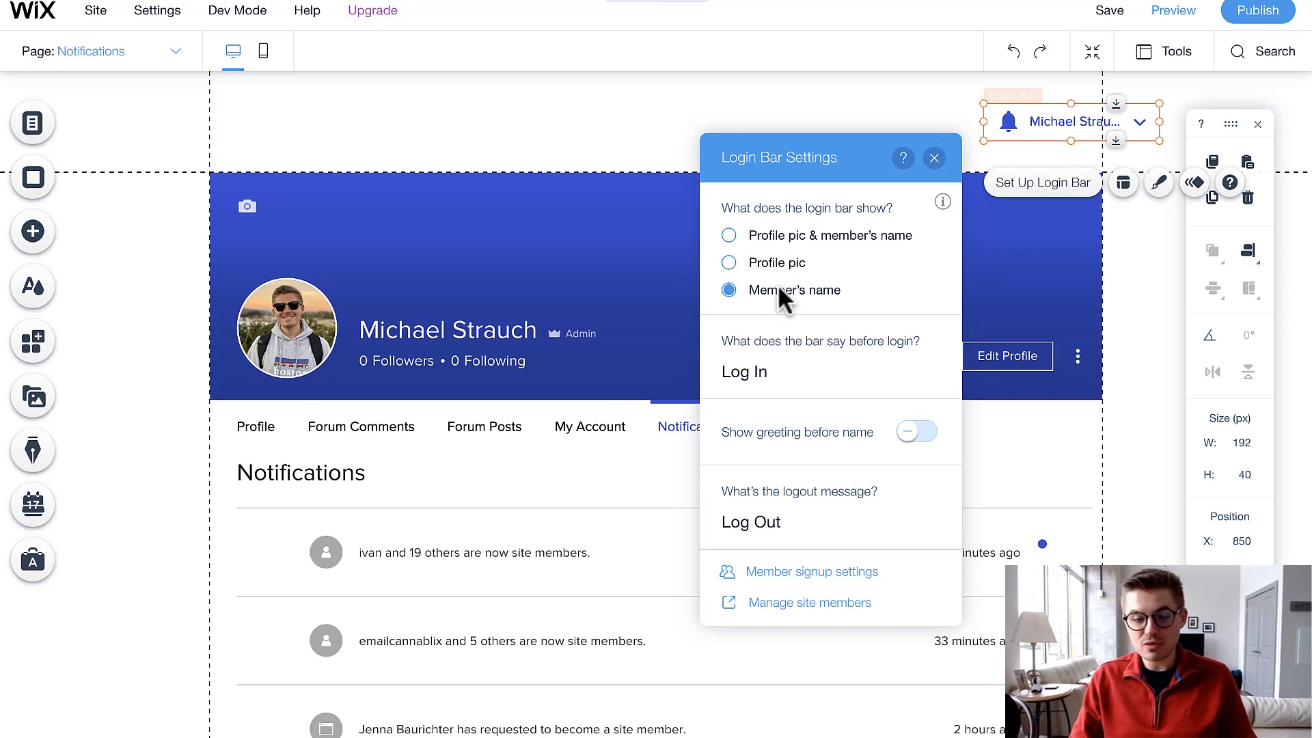
pyautogui.click(787, 236)
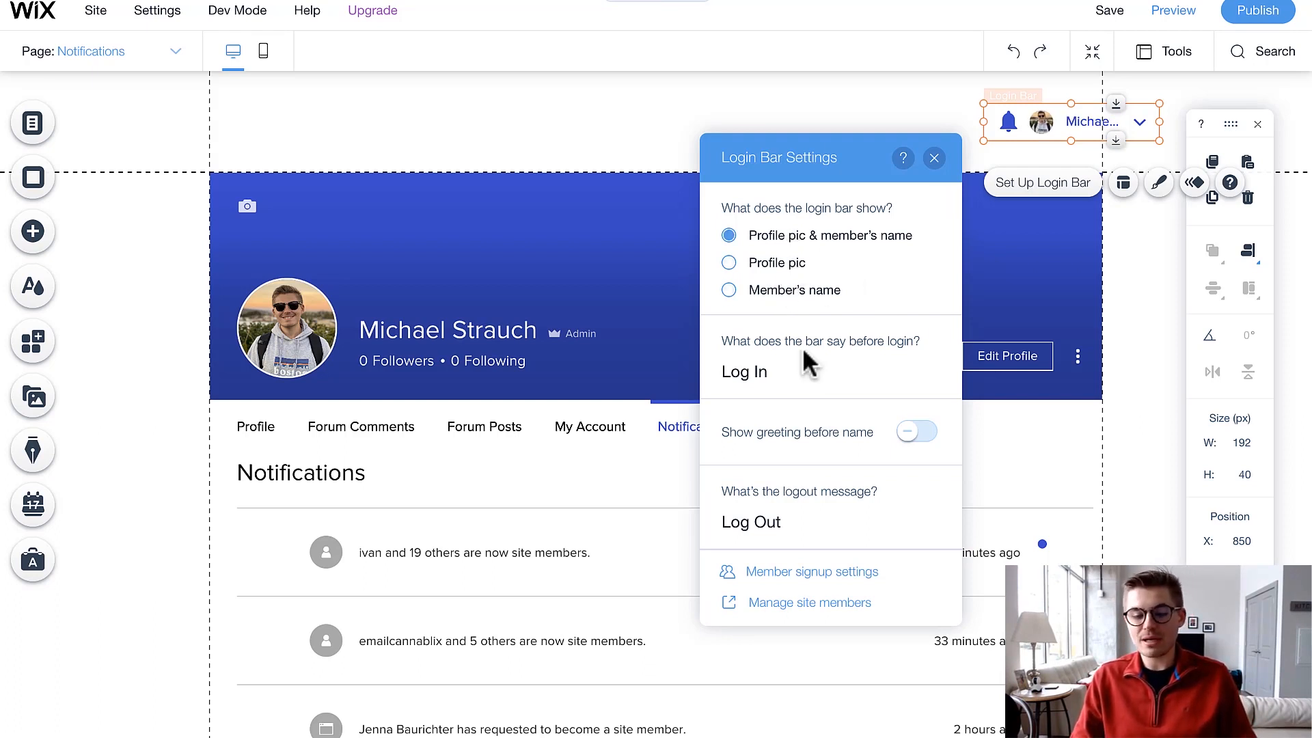
# Step: Widen the login bar to about 238 px and try showing a greeting before the member's name
pyautogui.moveTo(983, 122); pyautogui.dragTo(943, 125)
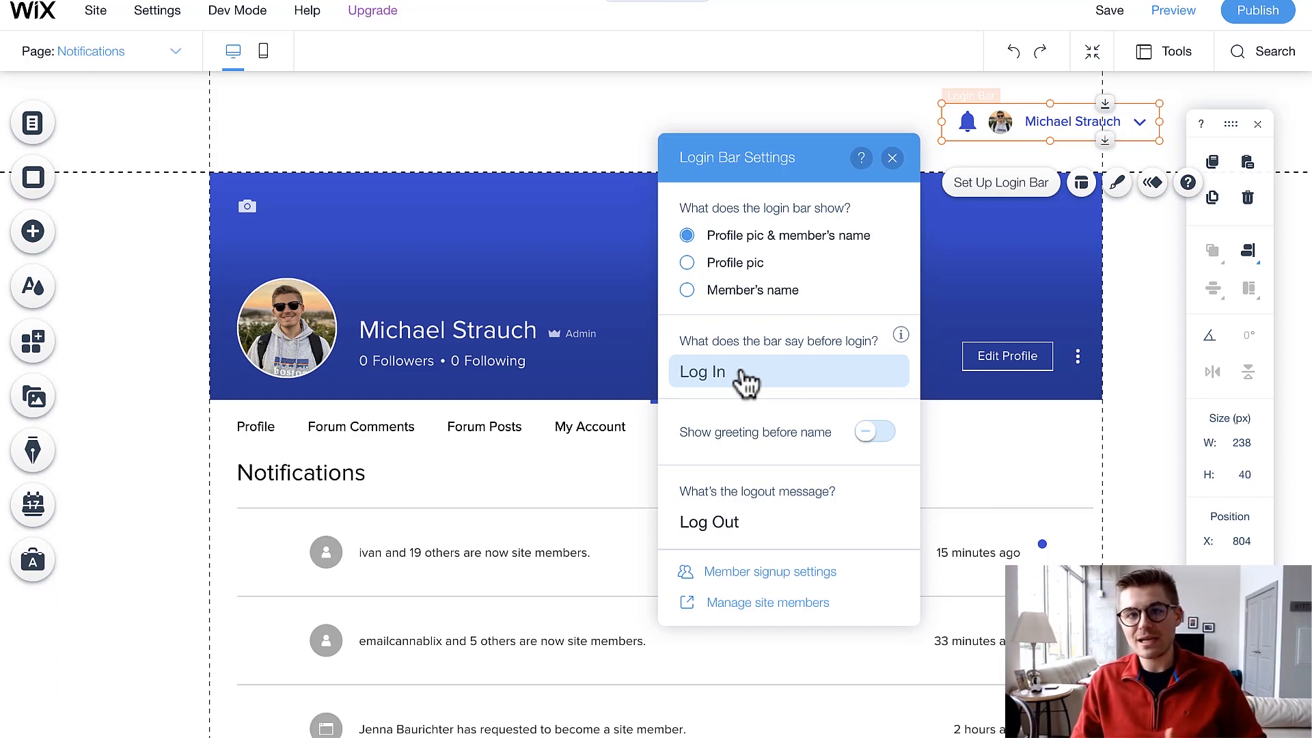
pyautogui.click(886, 441)
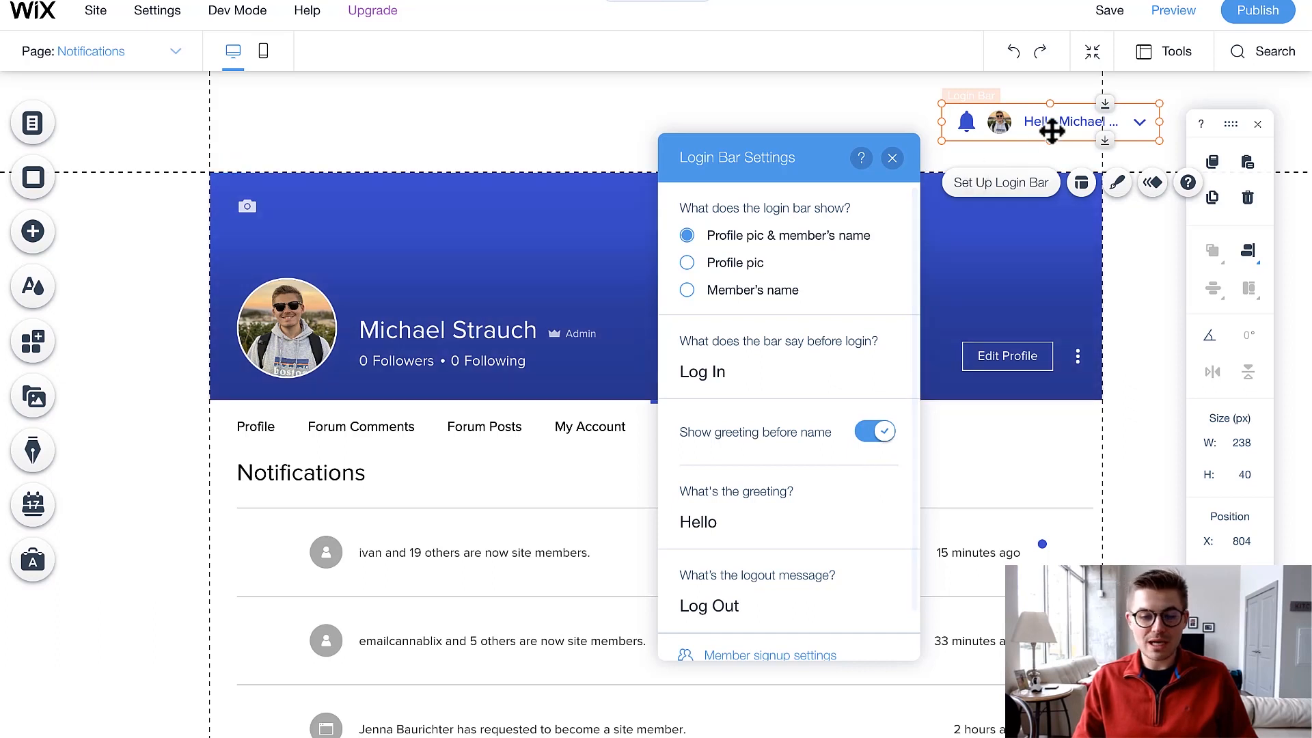
pyautogui.click(875, 434)
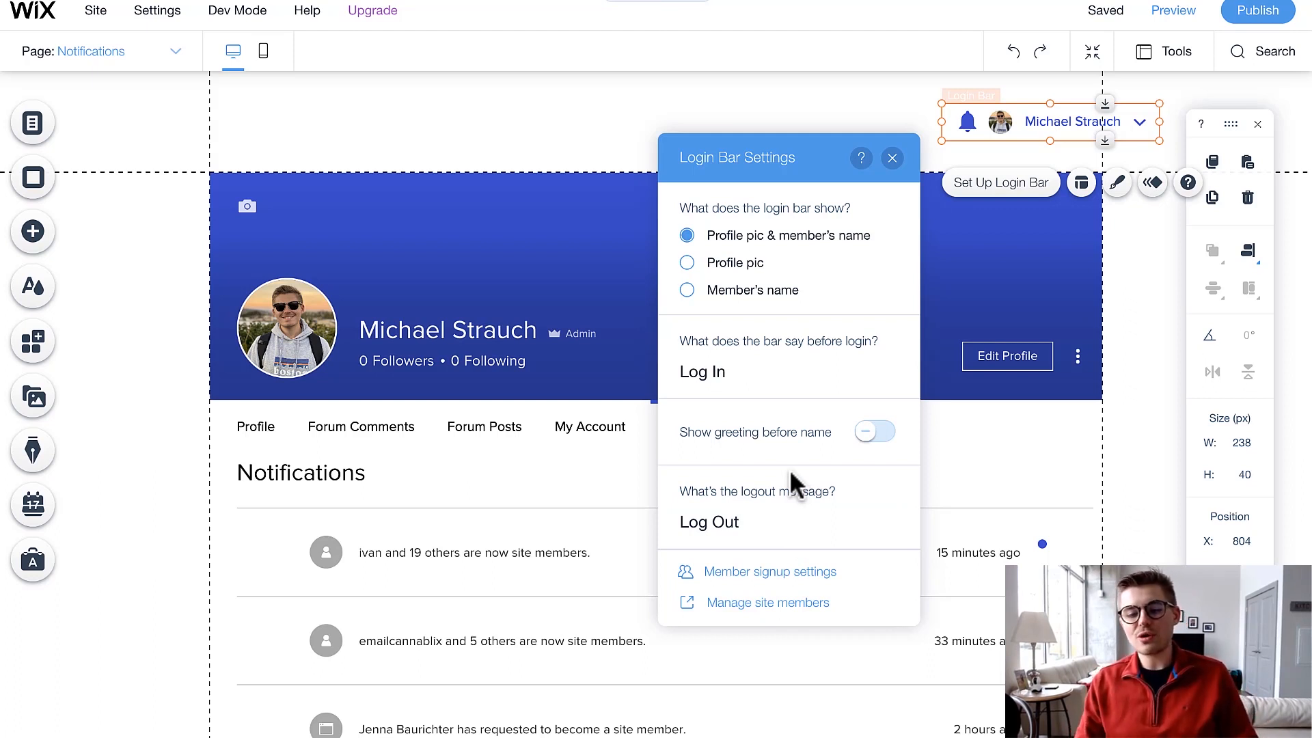
# Step: Examine the General, Social & Community and Policies options of the member signup settings
pyautogui.click(790, 574)
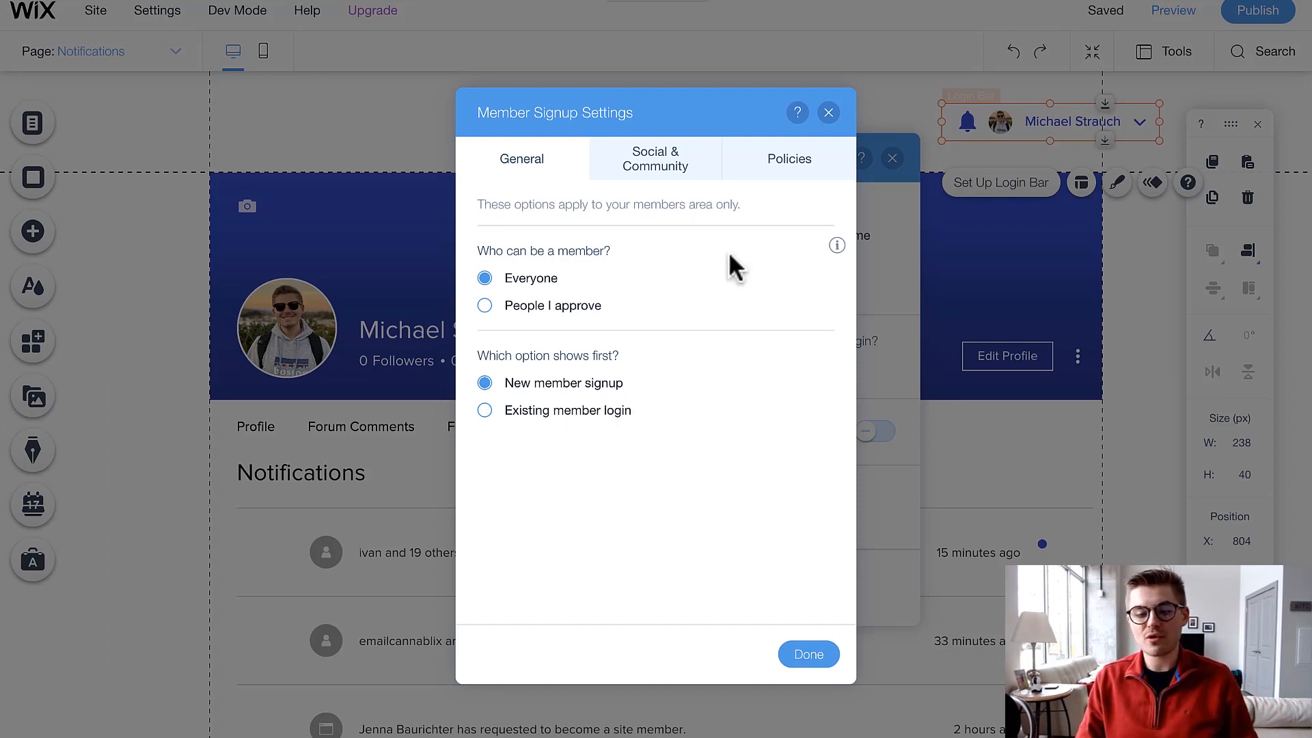
pyautogui.click(675, 179)
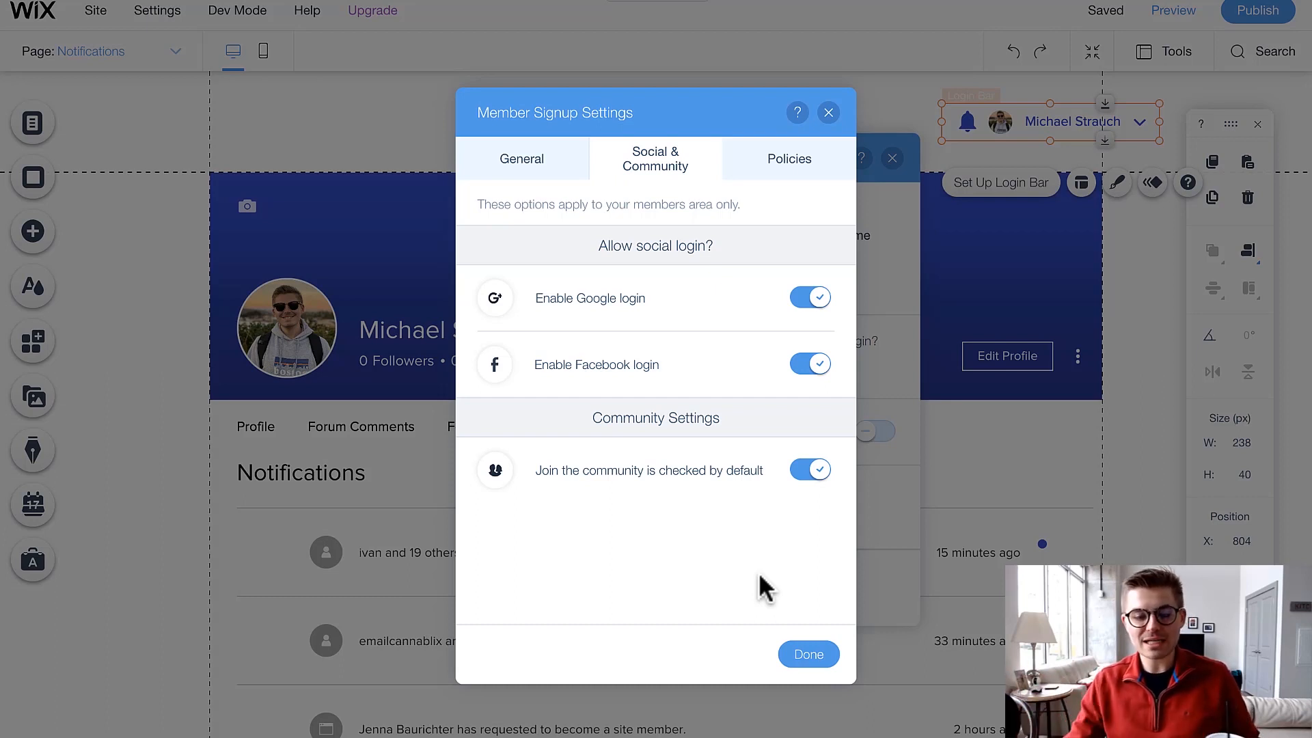
pyautogui.click(786, 161)
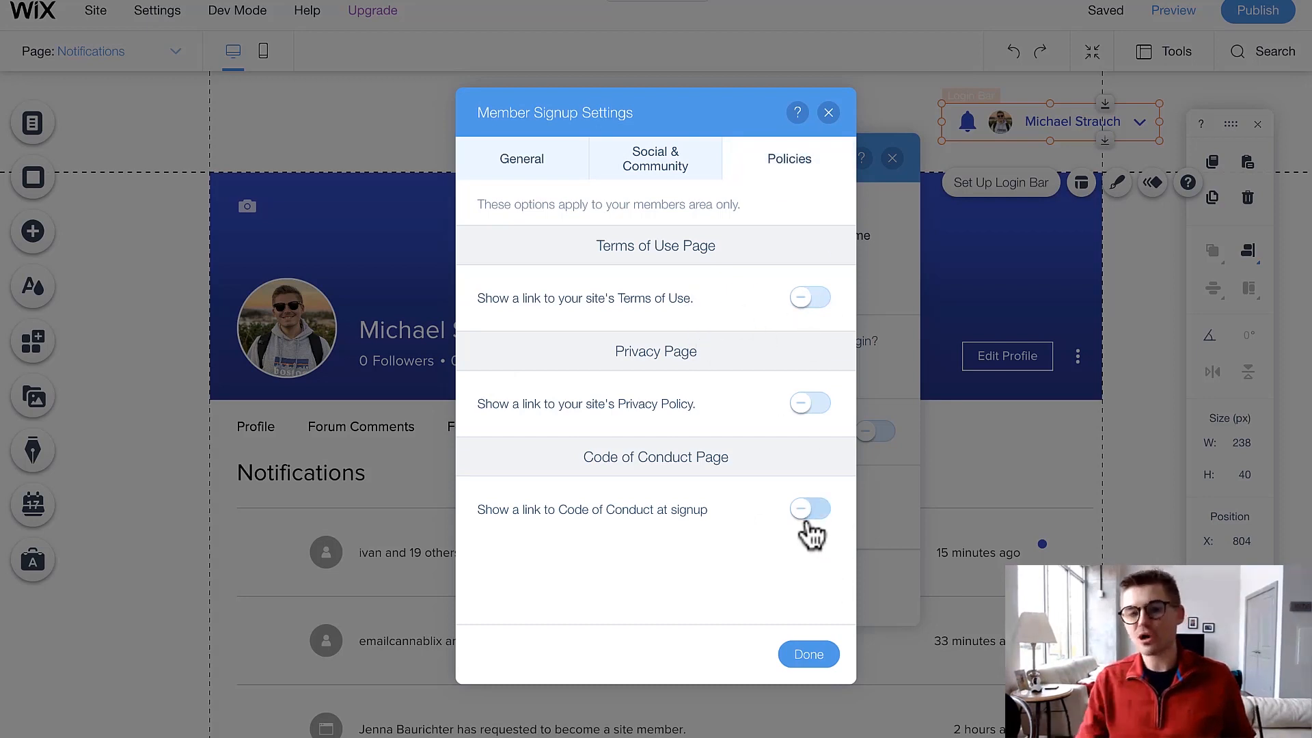
# Step: Try showing links to the Terms of Use and Privacy Policy at signup, and close the signup and login bar settings
pyautogui.click(808, 300)
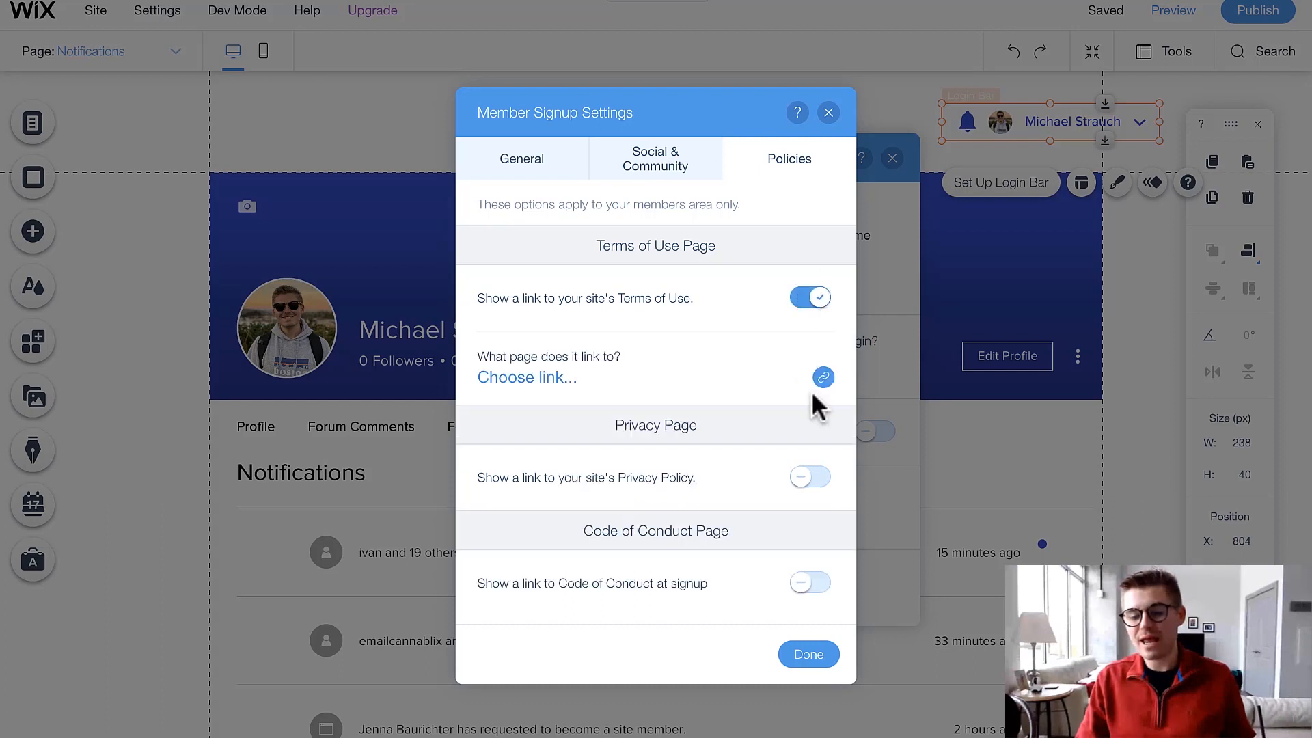
pyautogui.click(811, 478)
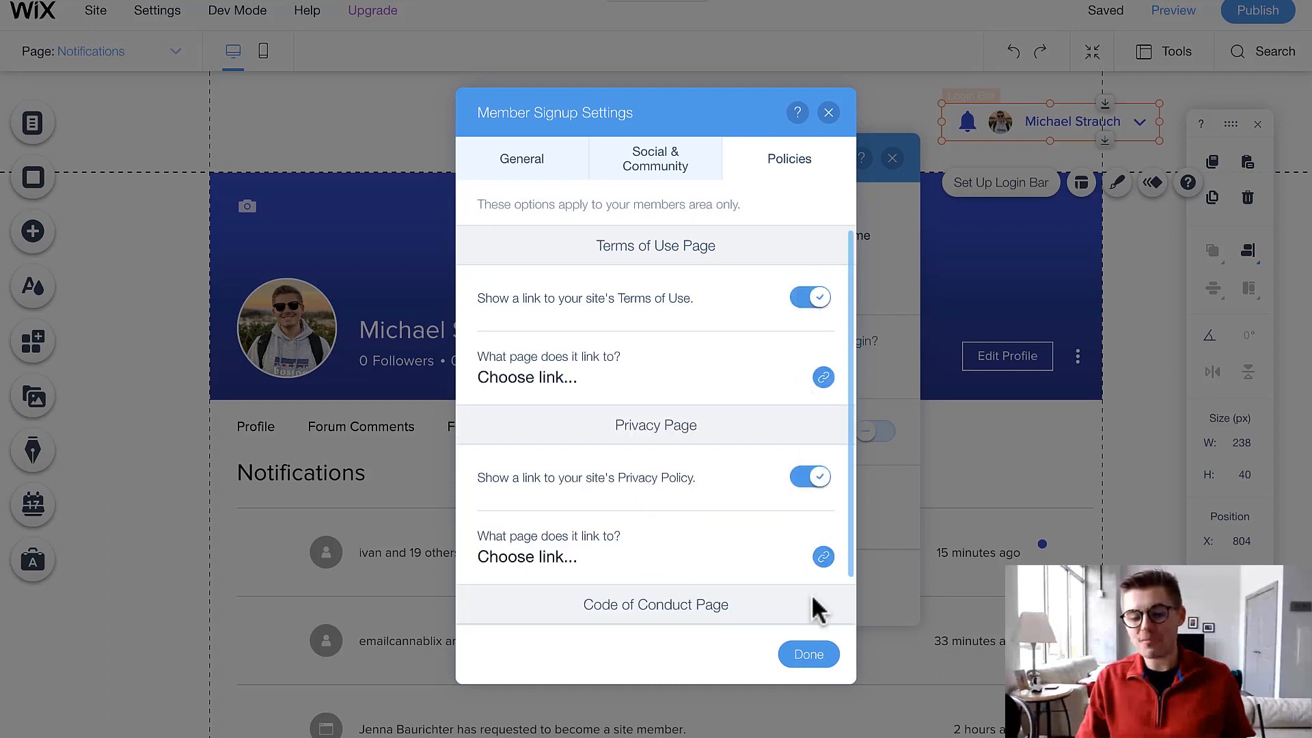
pyautogui.click(807, 478)
pyautogui.click(810, 299)
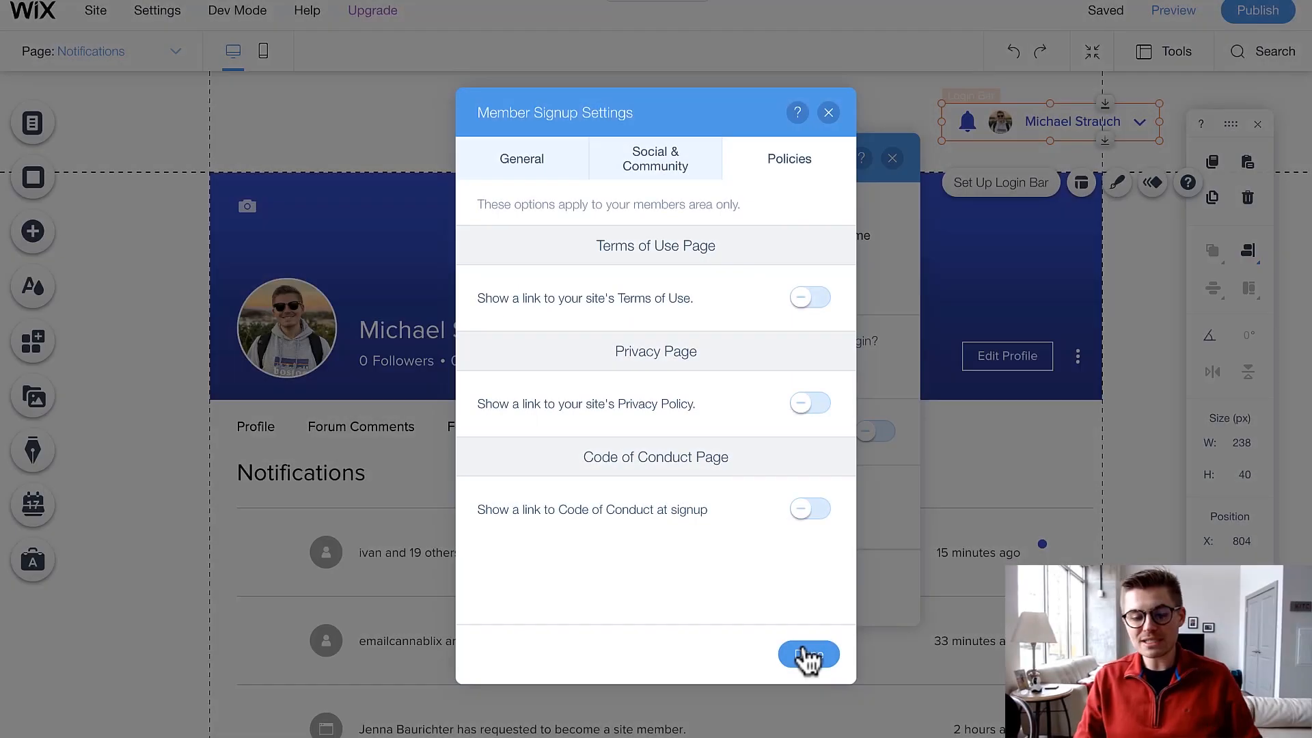
pyautogui.click(810, 656)
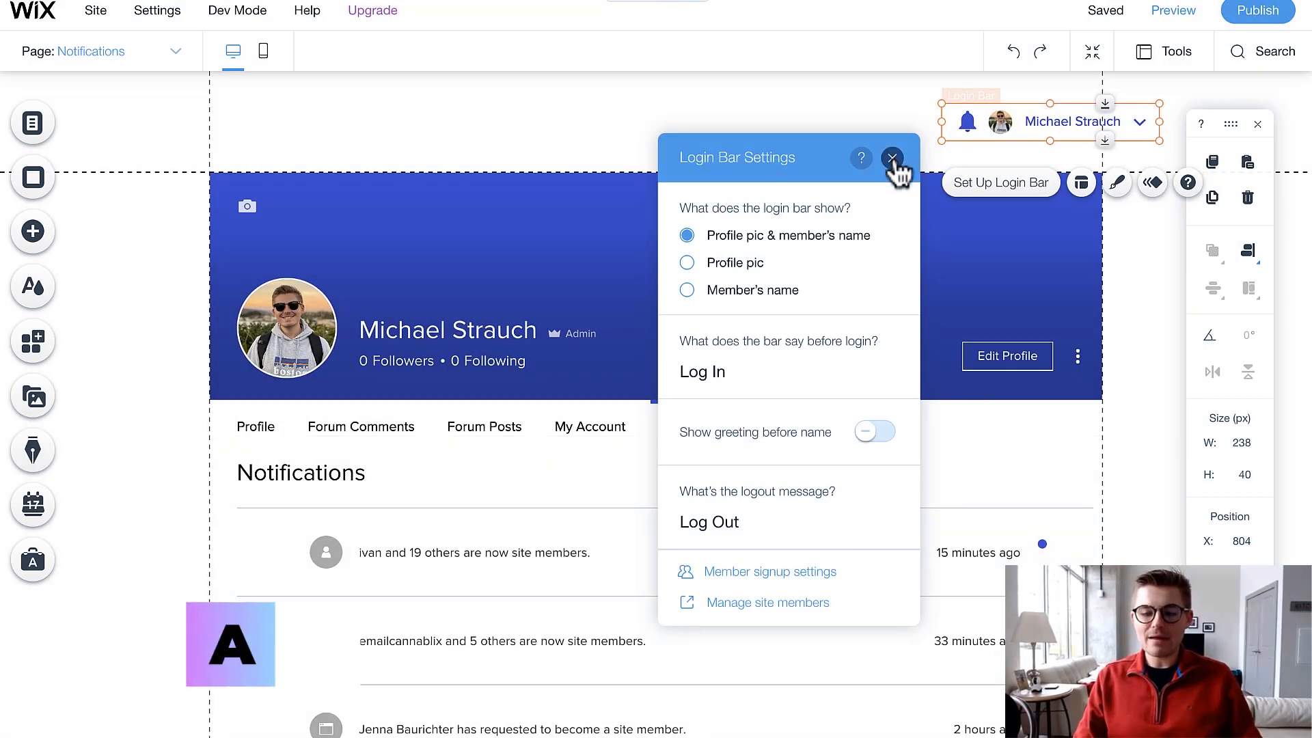
pyautogui.click(892, 158)
# Step: Examine the Layout, Display, Design and Badges options of the member profile card, and close its settings
pyautogui.scroll(-1, 379, 408)
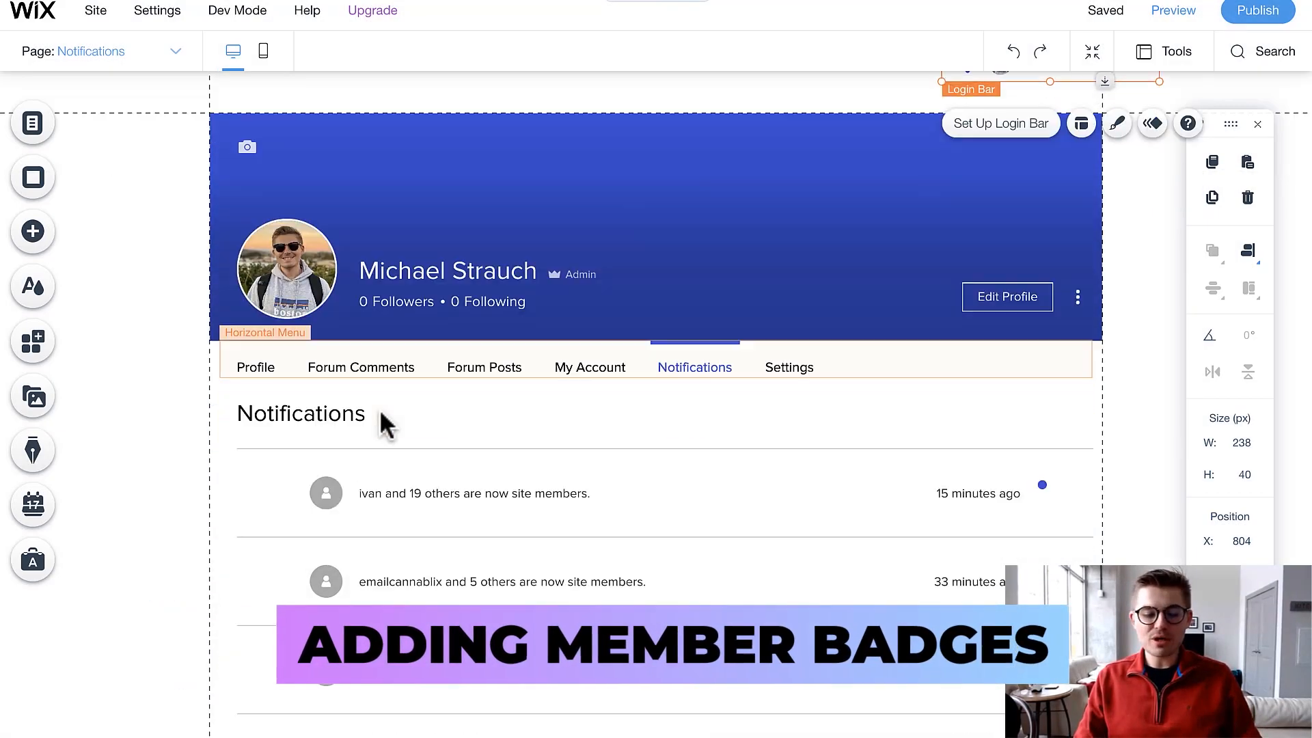
pyautogui.click(233, 206)
pyautogui.click(254, 381)
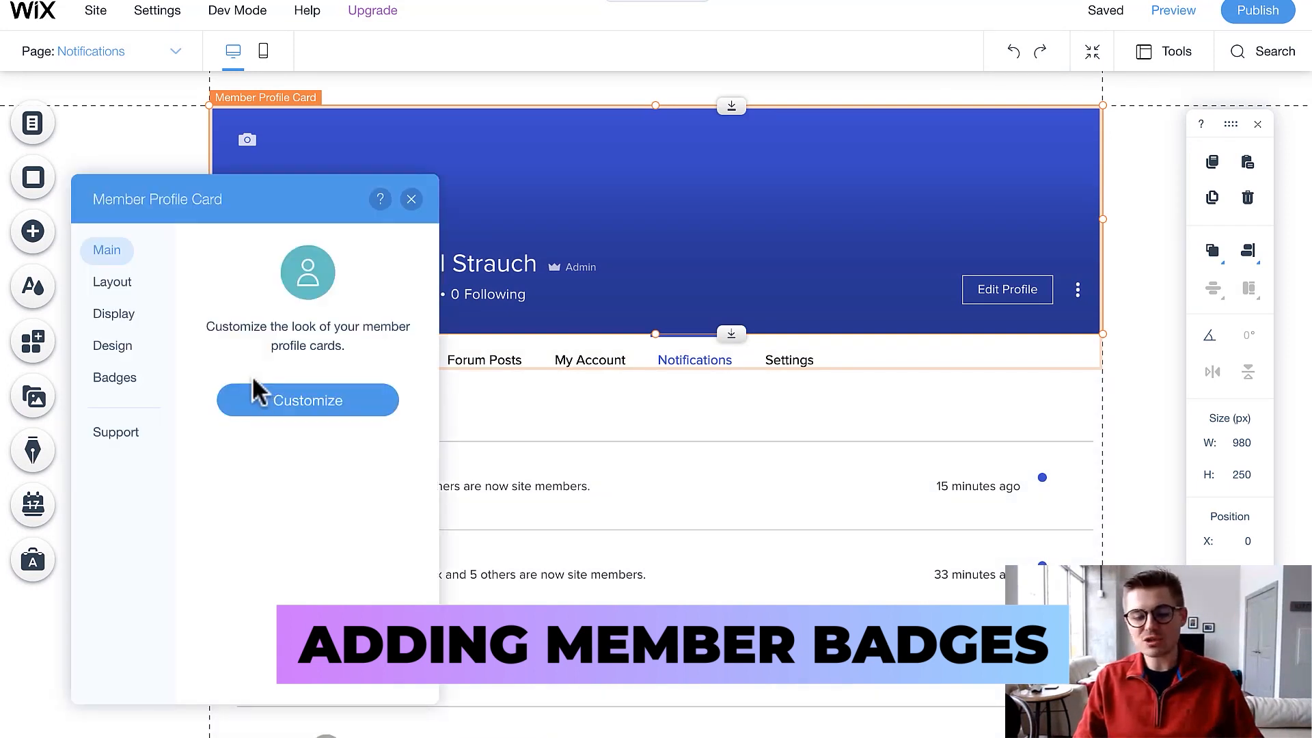
pyautogui.click(113, 282)
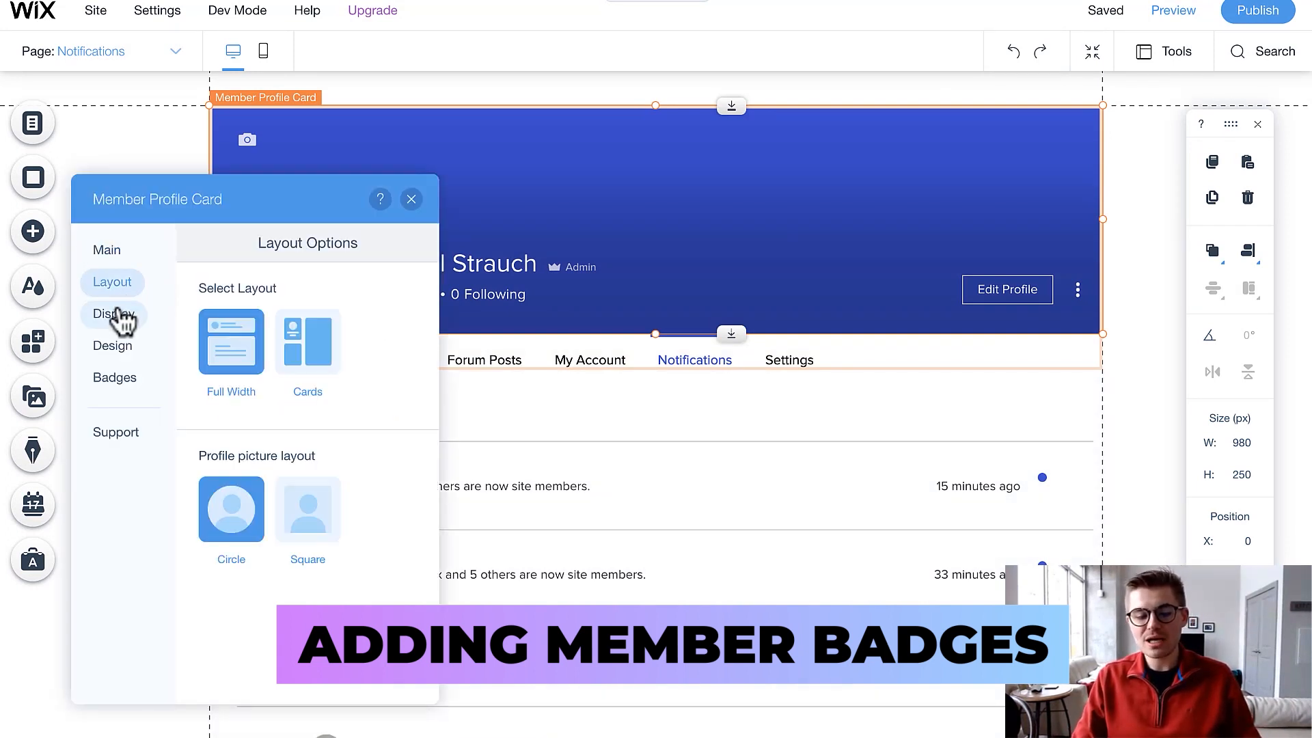
pyautogui.click(117, 316)
pyautogui.click(117, 348)
pyautogui.click(113, 384)
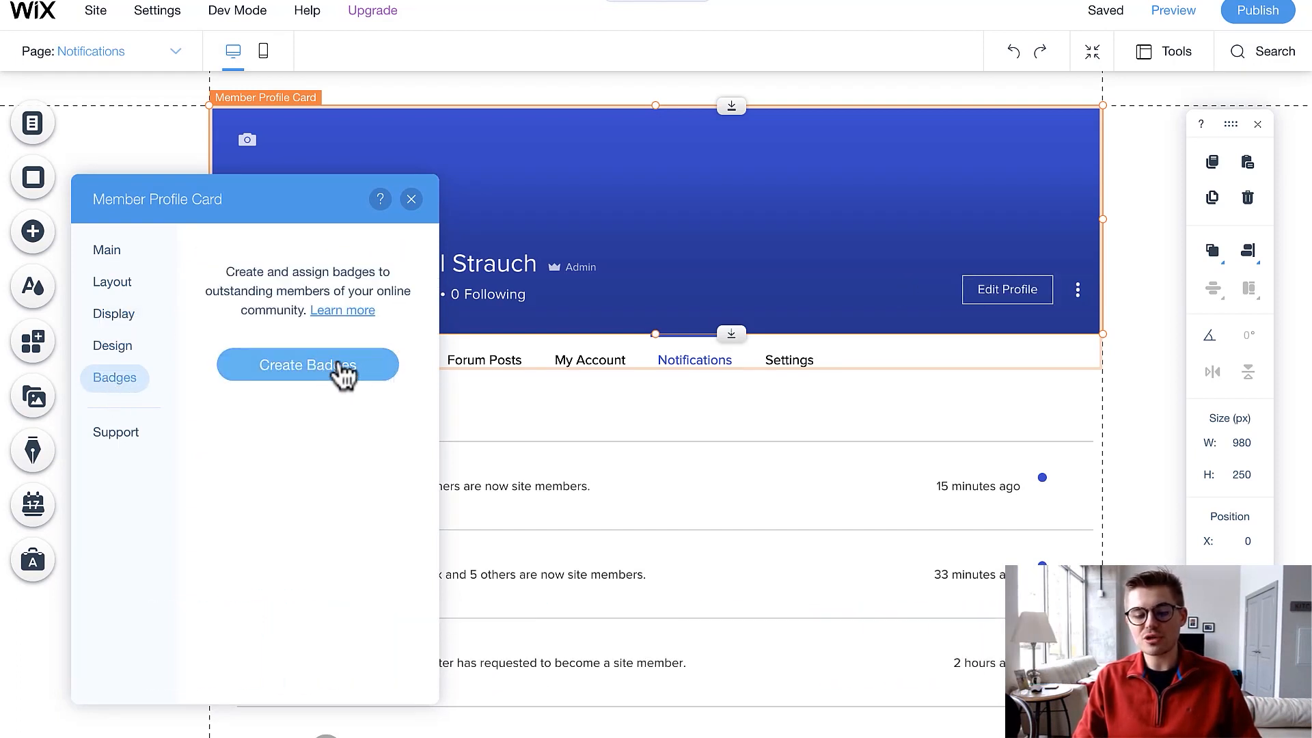
pyautogui.click(410, 199)
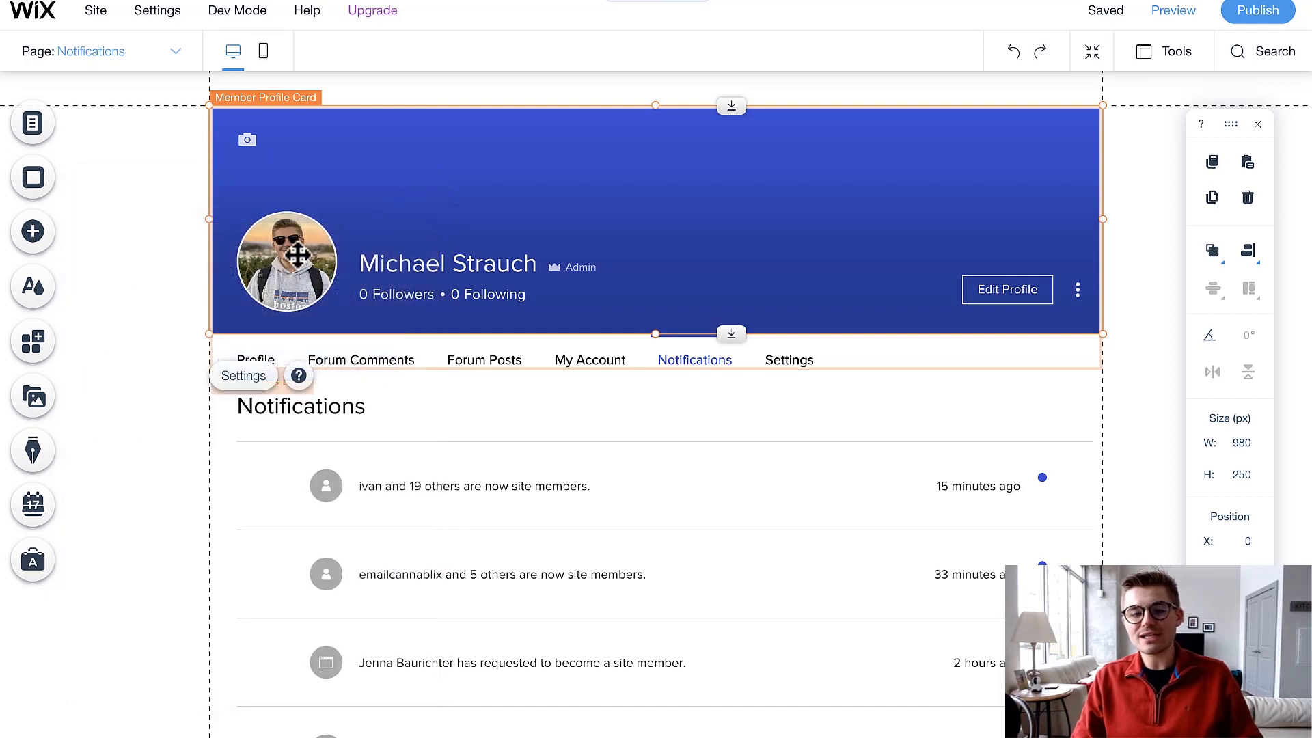
pyautogui.click(158, 265)
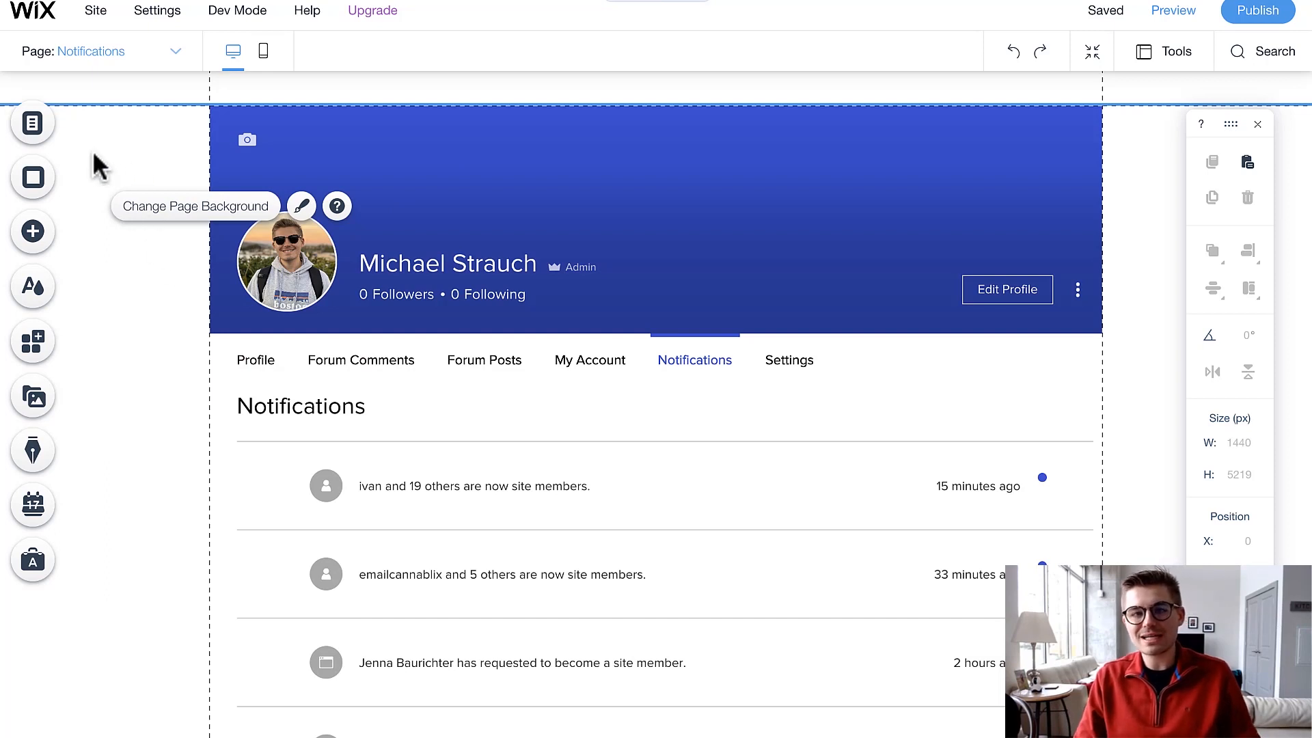
# Step: Go to badge creation from the member profile card's settings and open the form for a new badge
pyautogui.click(294, 184)
pyautogui.click(241, 377)
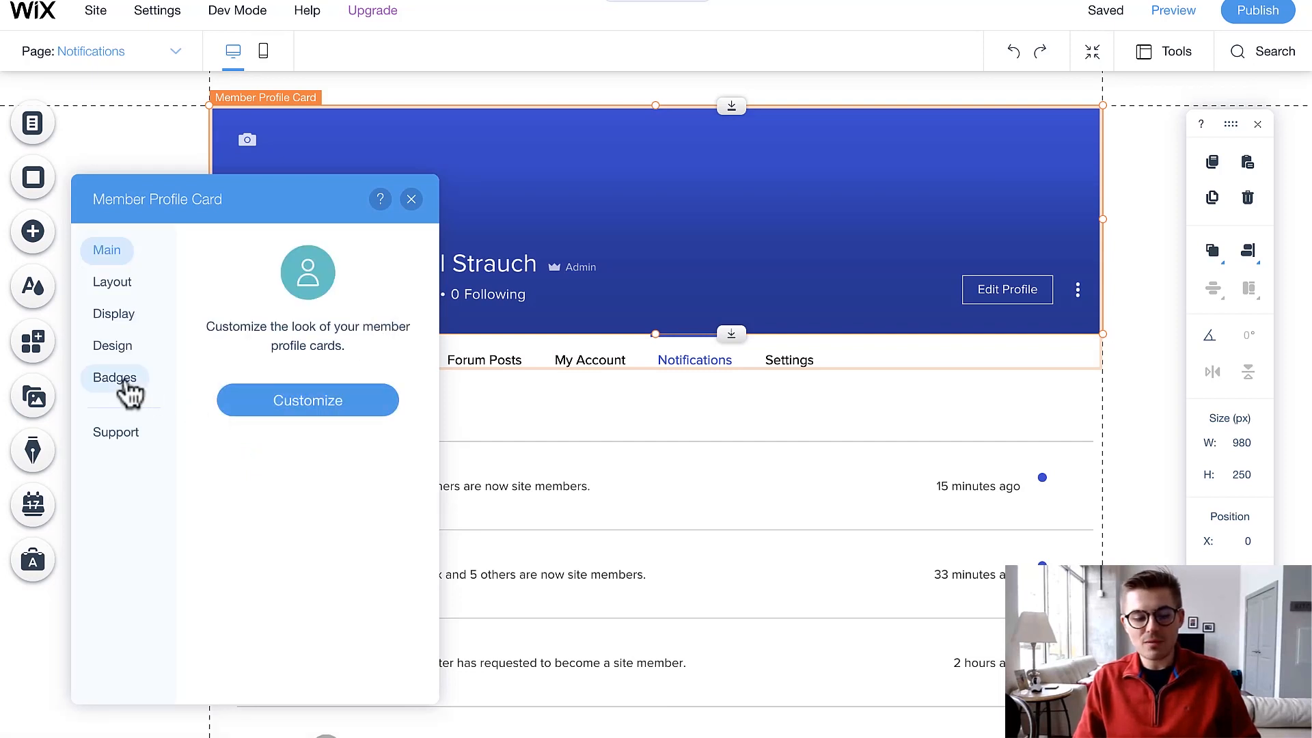
pyautogui.click(125, 380)
pyautogui.click(369, 378)
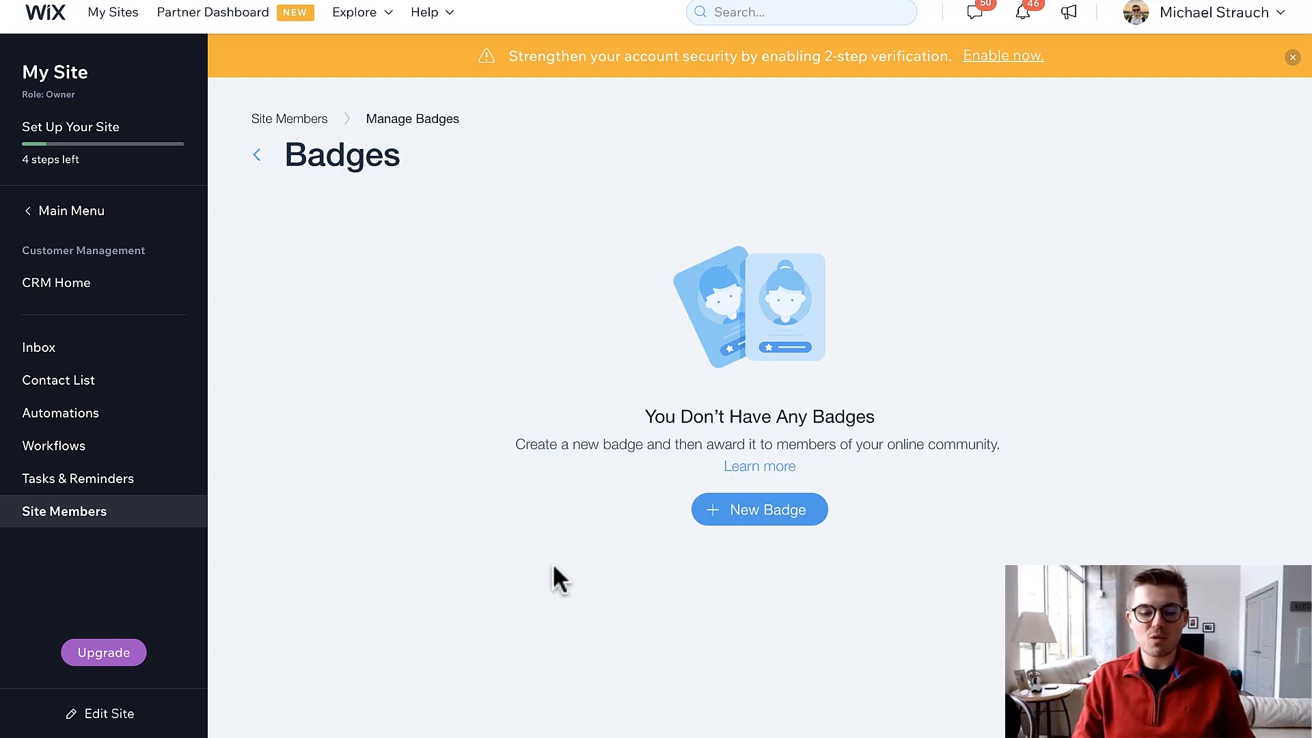
pyautogui.click(733, 514)
pyautogui.scroll(-1, 648, 460)
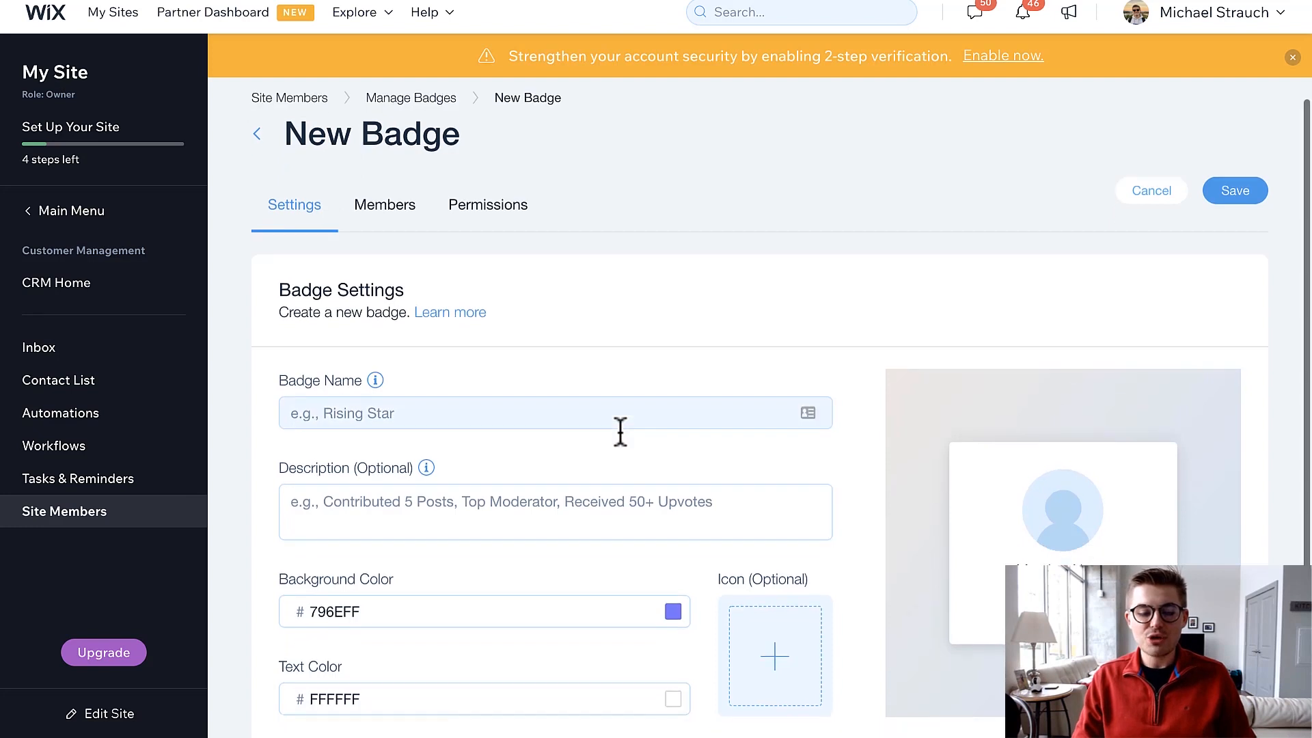
# Step: Examine the new badge's name, description, color and icon settings, try to open its Permissions, and return to the editor
pyautogui.click(500, 412)
pyautogui.click(677, 451)
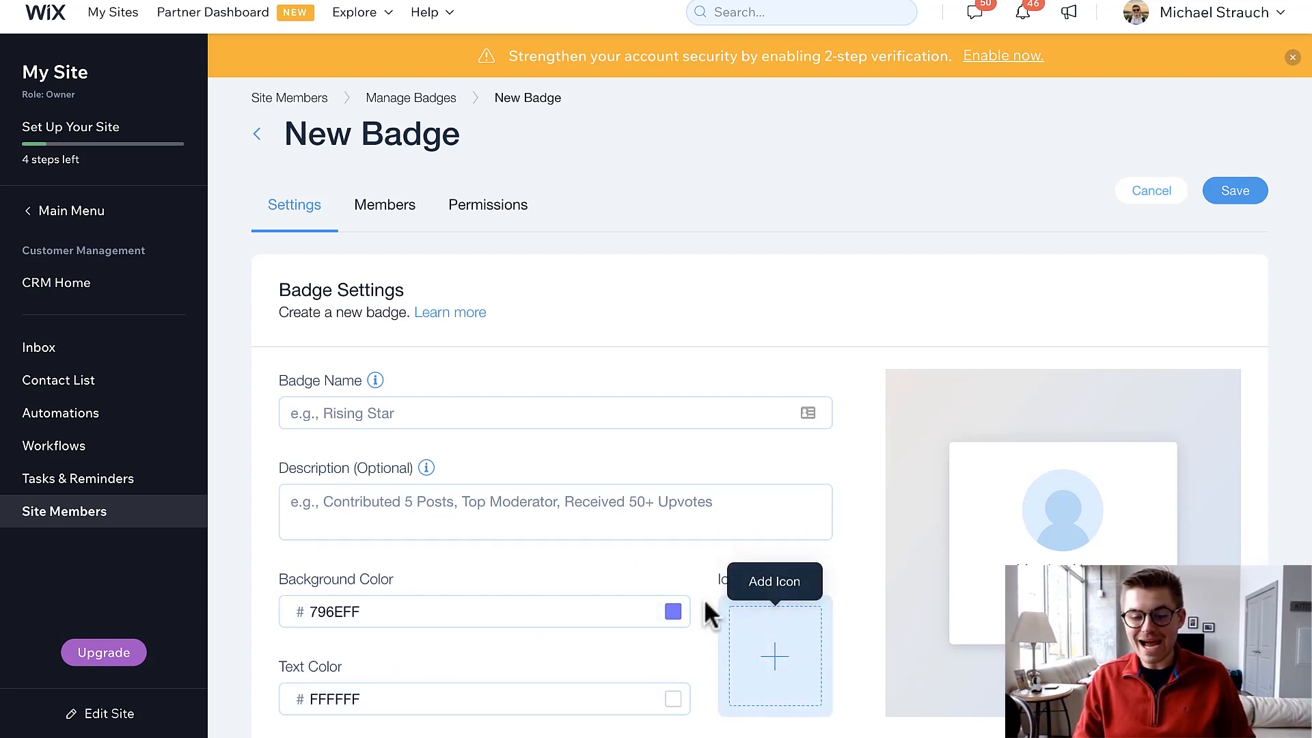
pyautogui.click(493, 212)
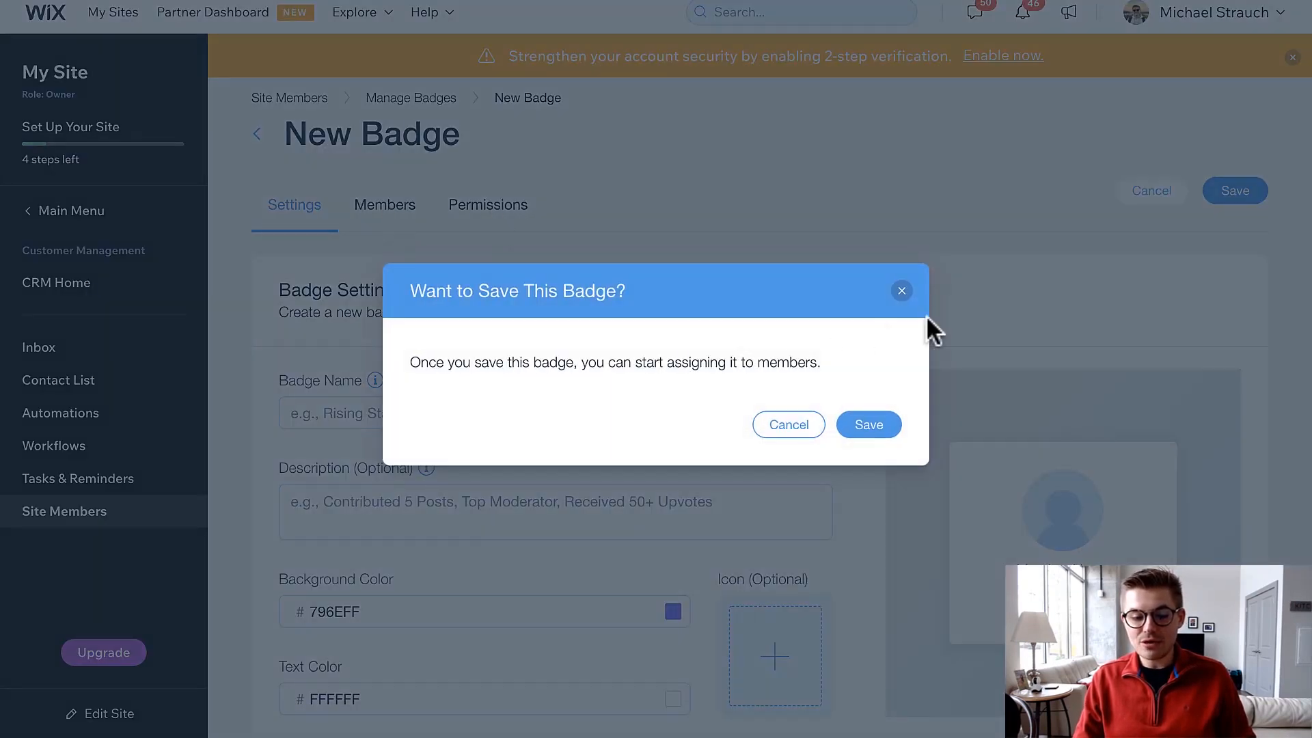
pyautogui.click(910, 295)
pyautogui.click(503, 206)
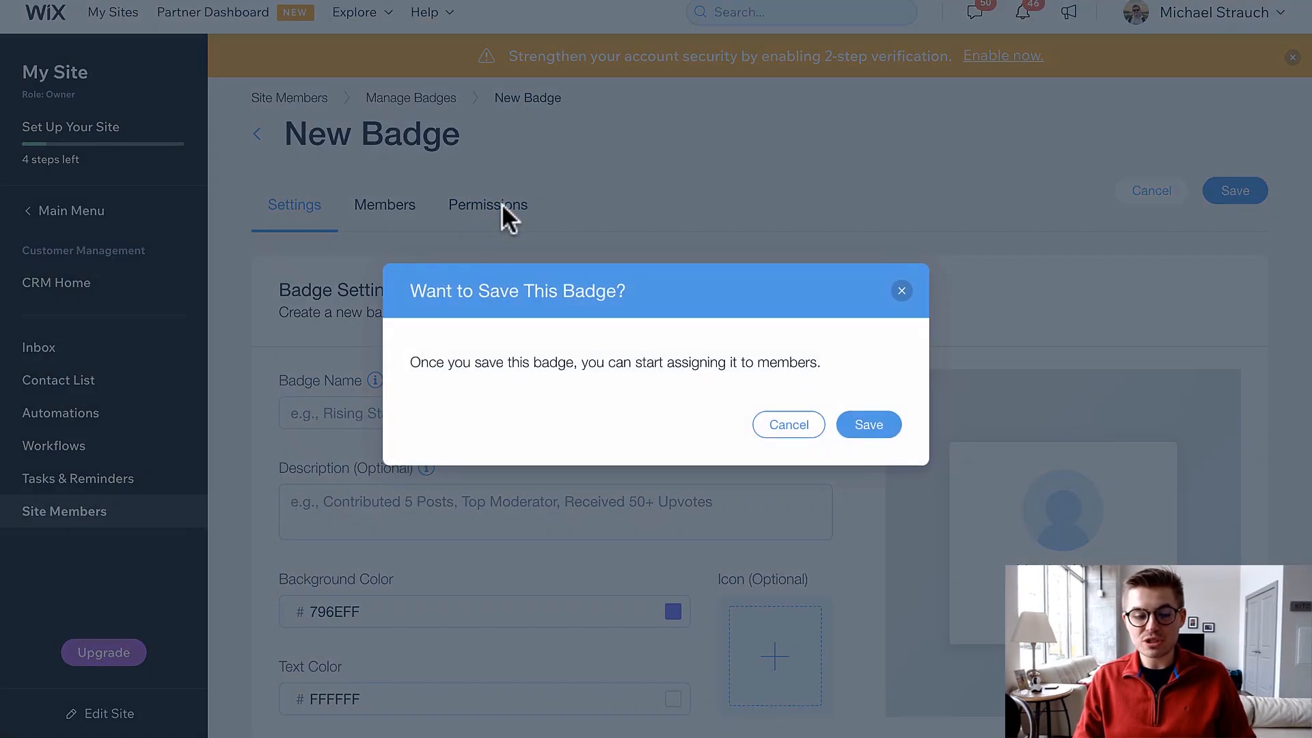
pyautogui.click(899, 427)
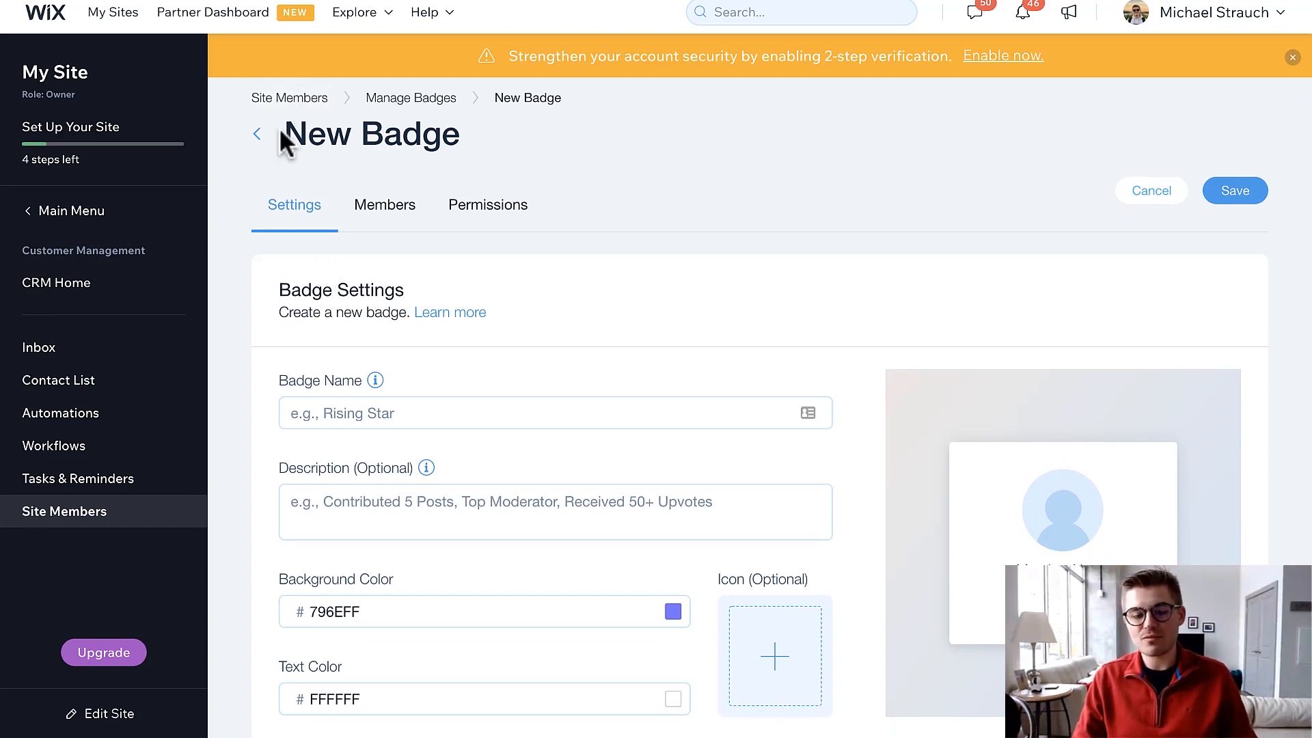
pyautogui.click(407, 513)
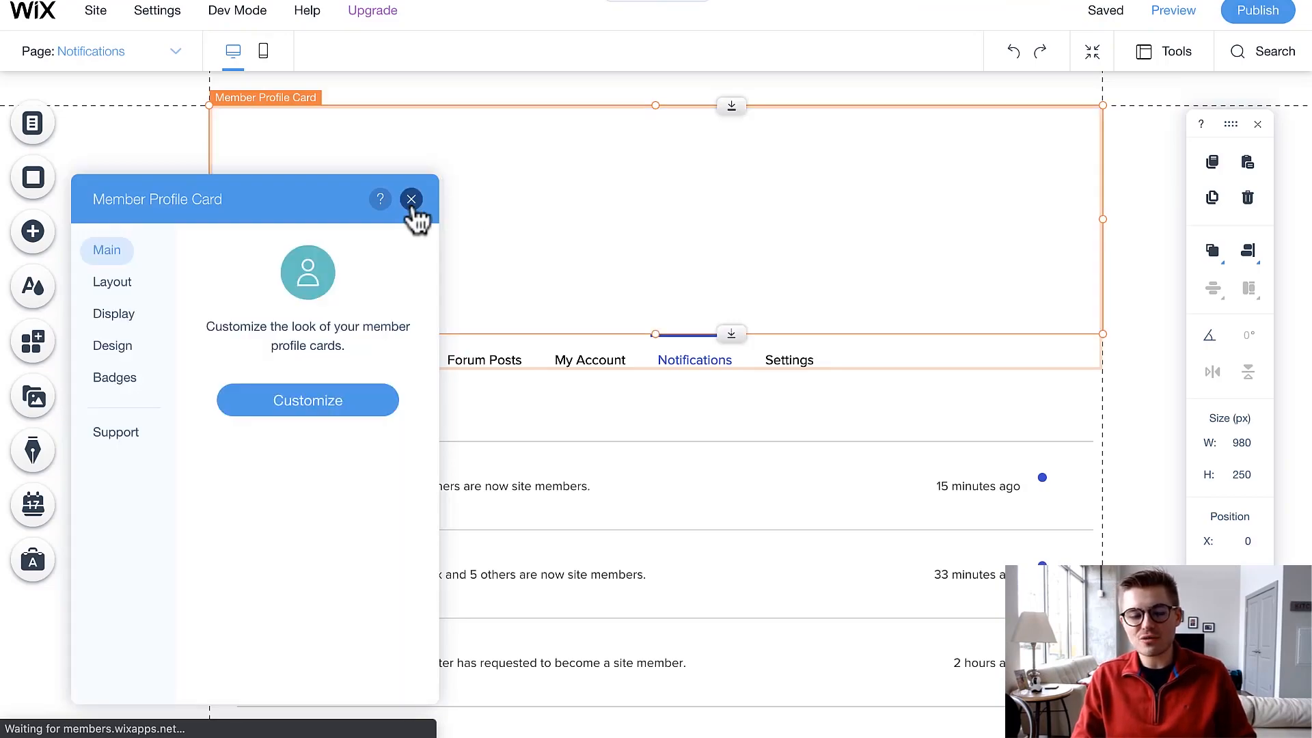
pyautogui.click(412, 205)
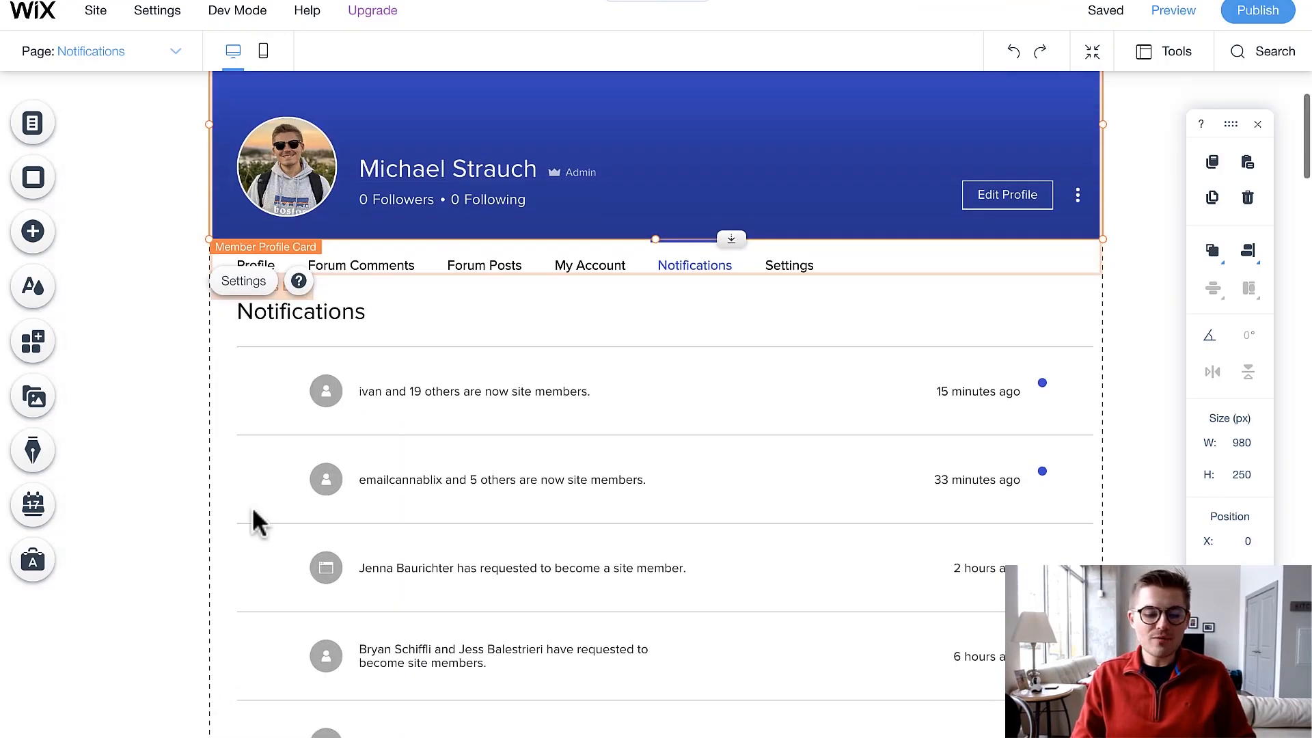
# Step: Examine the member pages' horizontal menu options and the Notifications page's Design settings, and close them
pyautogui.click(395, 280)
pyautogui.click(404, 267)
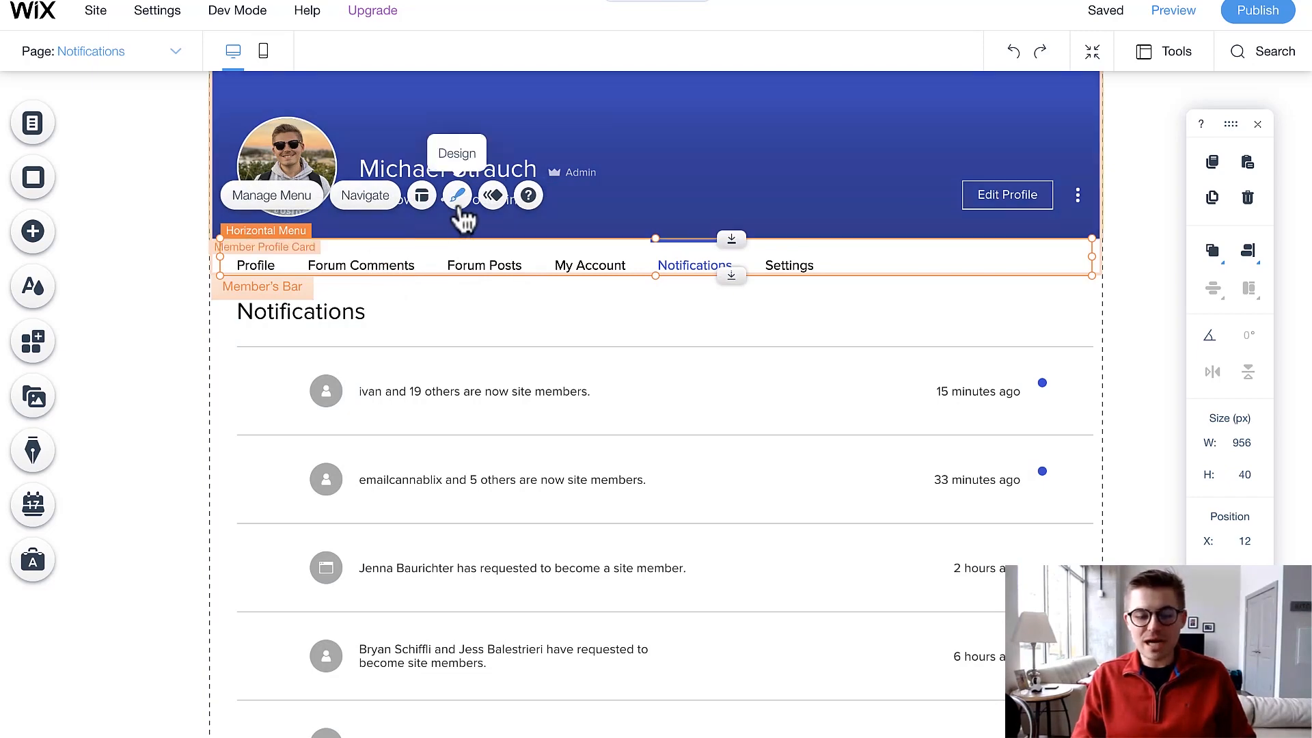
pyautogui.scroll(-4, 446, 420)
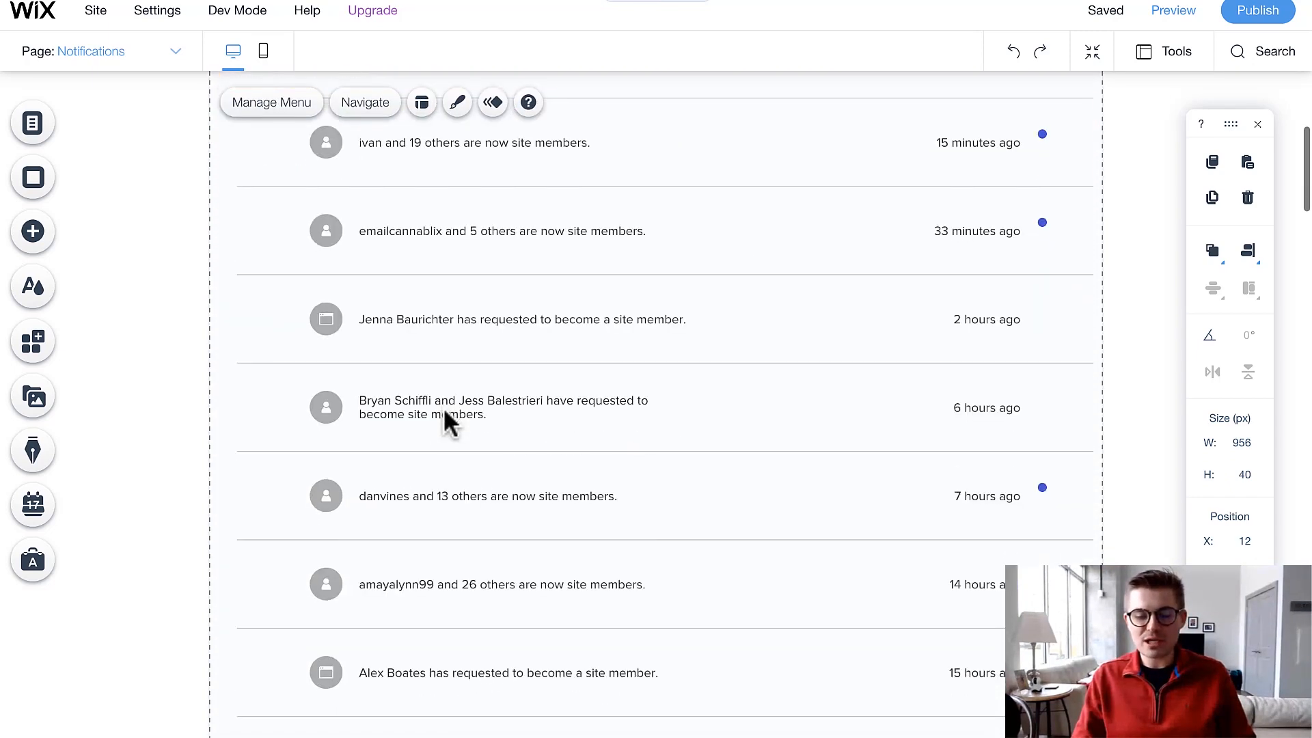
pyautogui.click(444, 414)
pyautogui.click(448, 370)
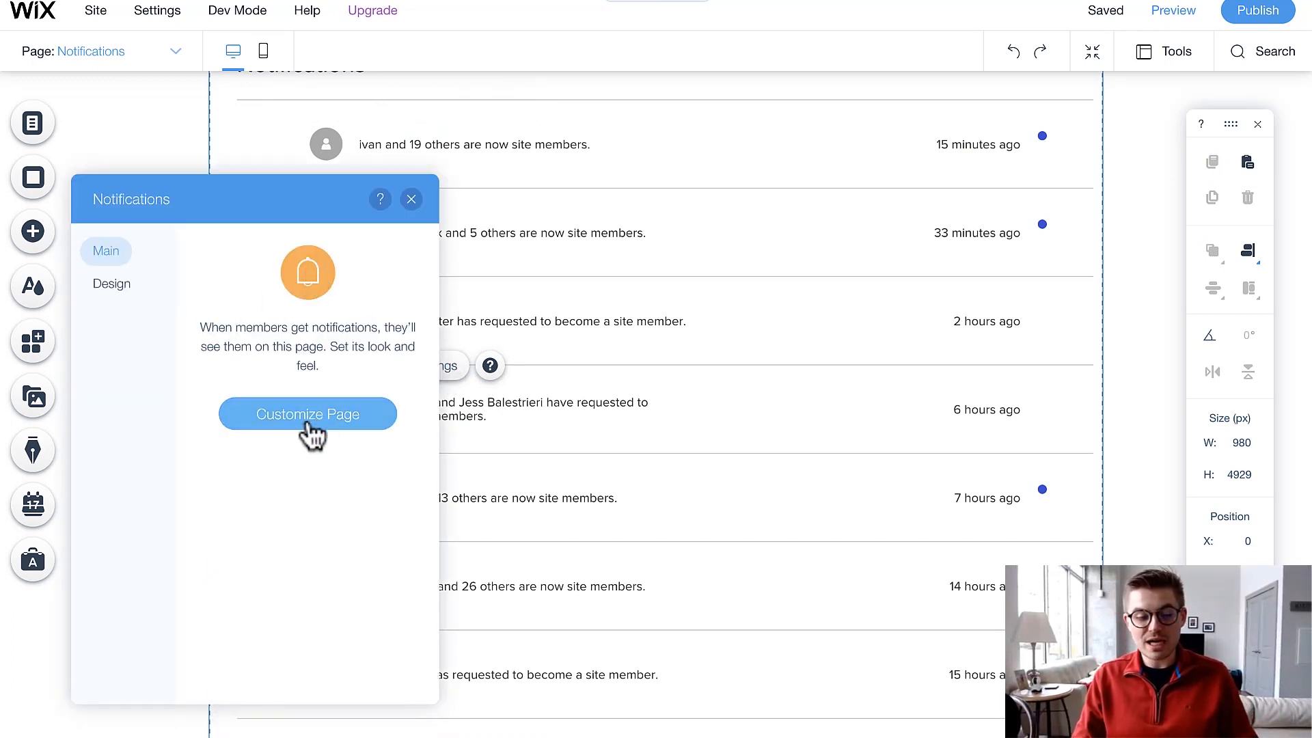
pyautogui.click(124, 295)
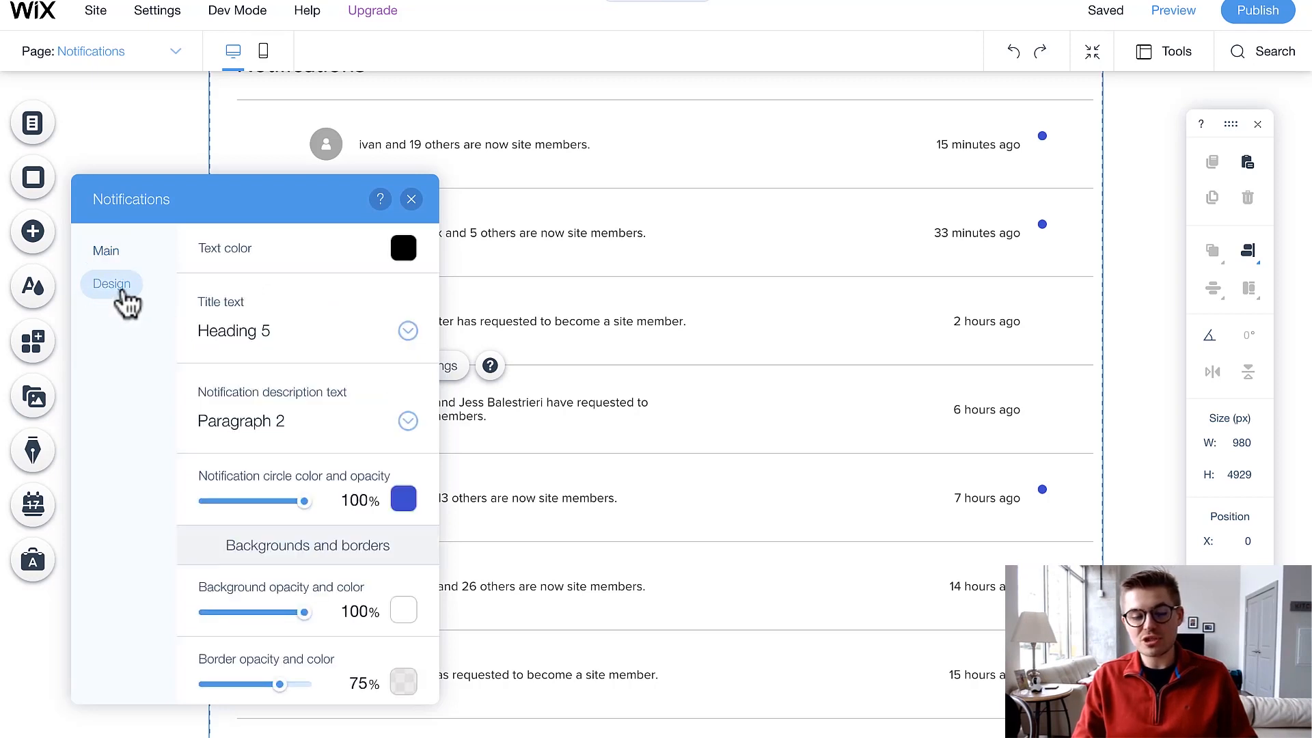
pyautogui.click(108, 253)
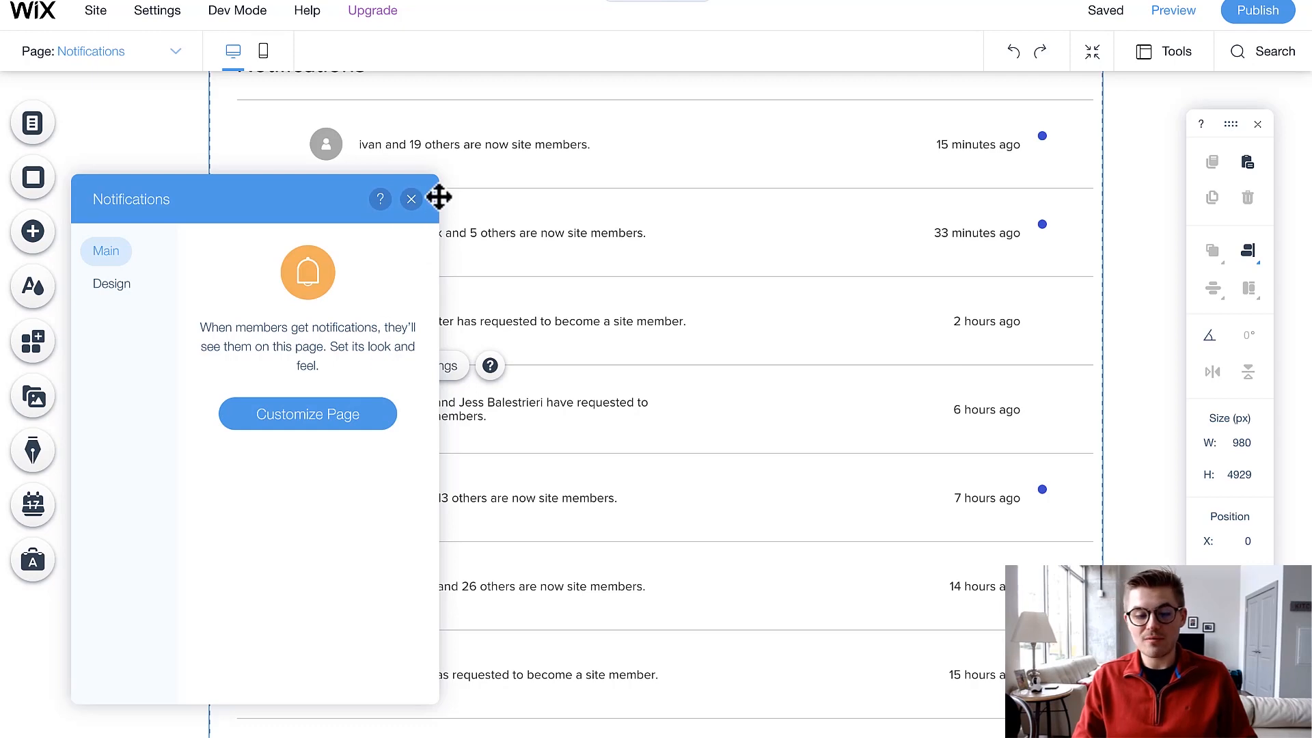
pyautogui.click(410, 201)
pyautogui.scroll(6, 479, 337)
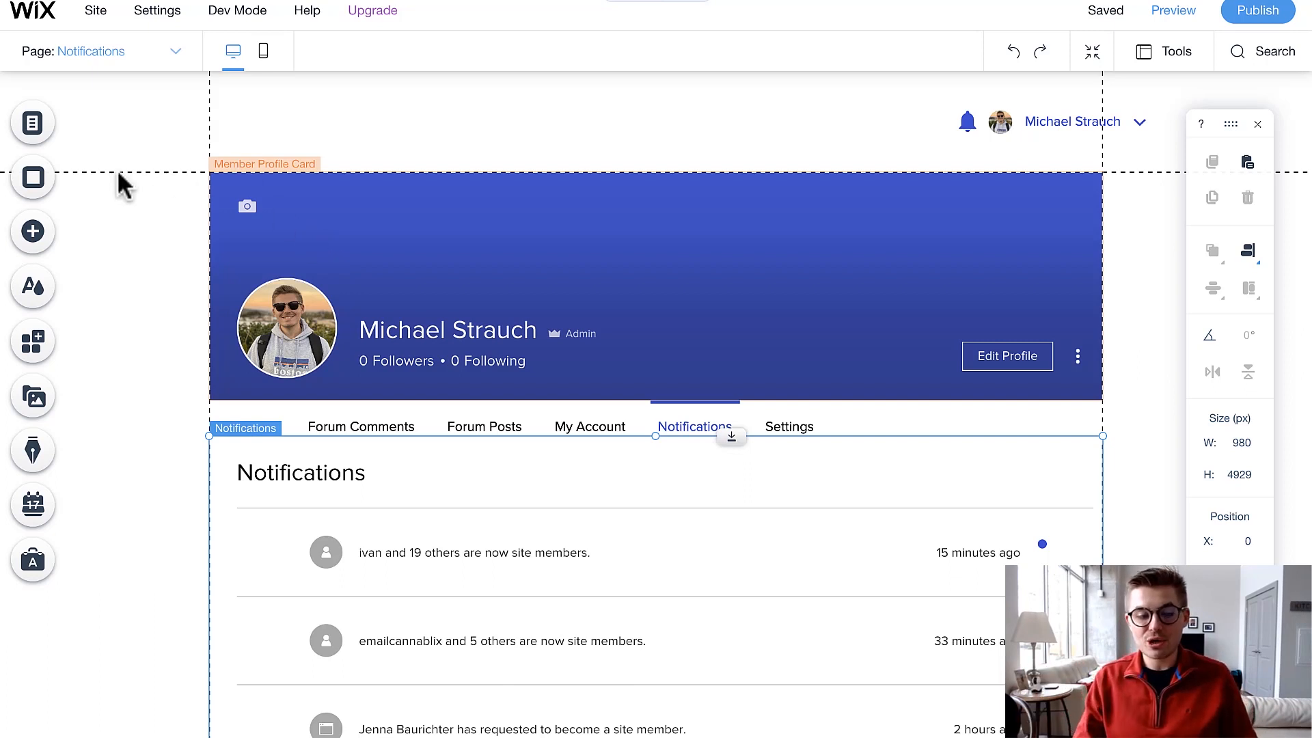
# Step: Switch the editor from the Notifications member page to the site's Forum page
pyautogui.click(34, 127)
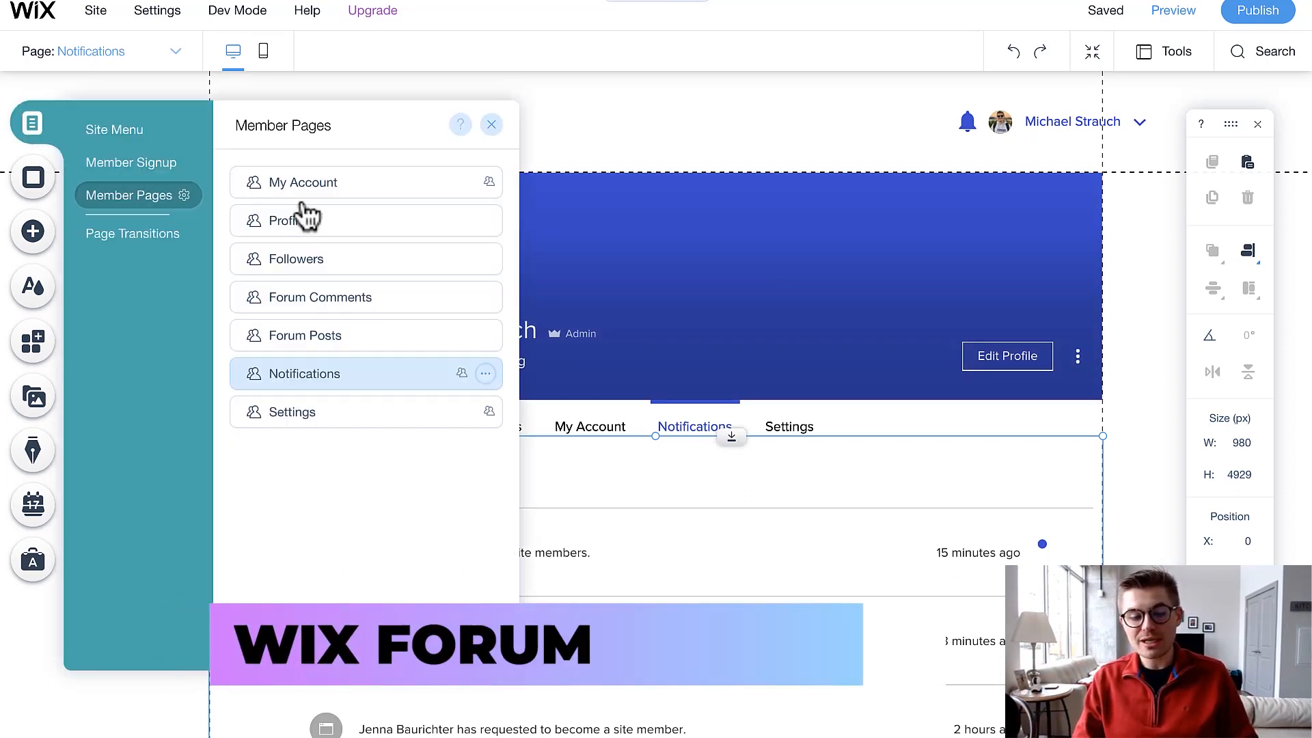
pyautogui.click(111, 129)
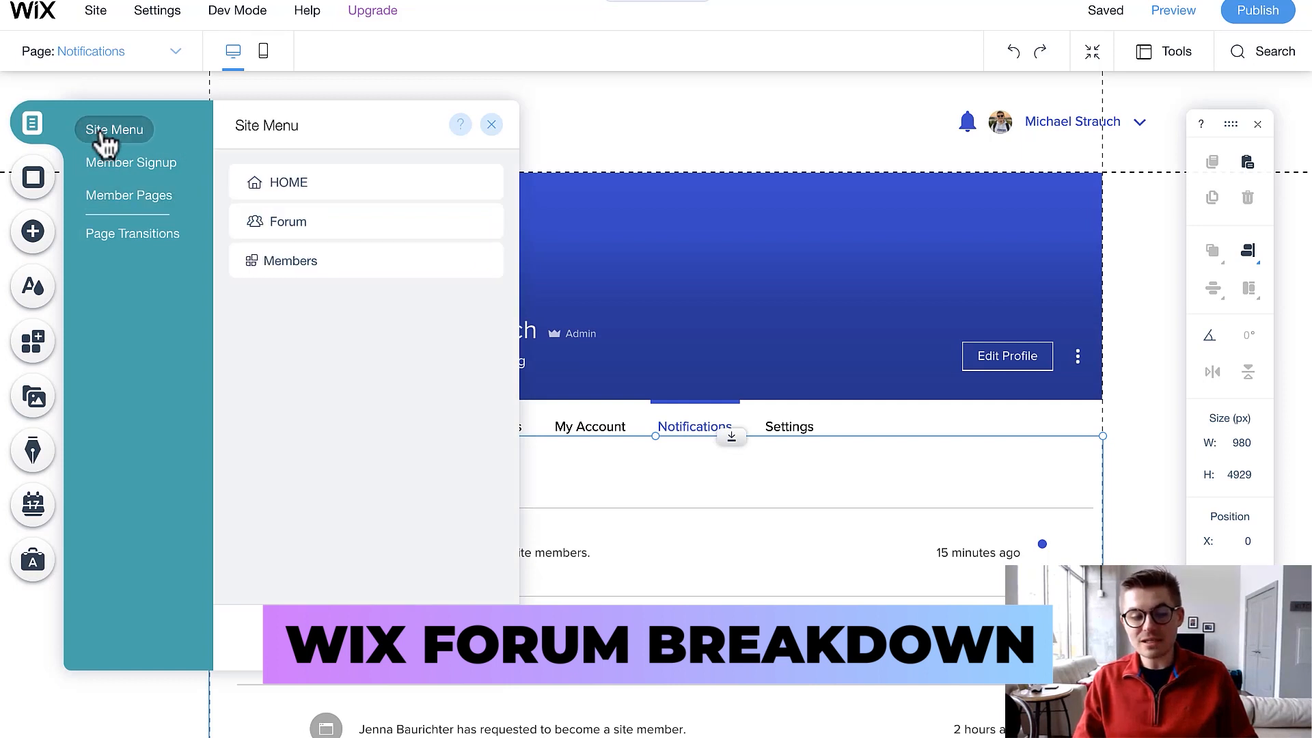
pyautogui.click(441, 217)
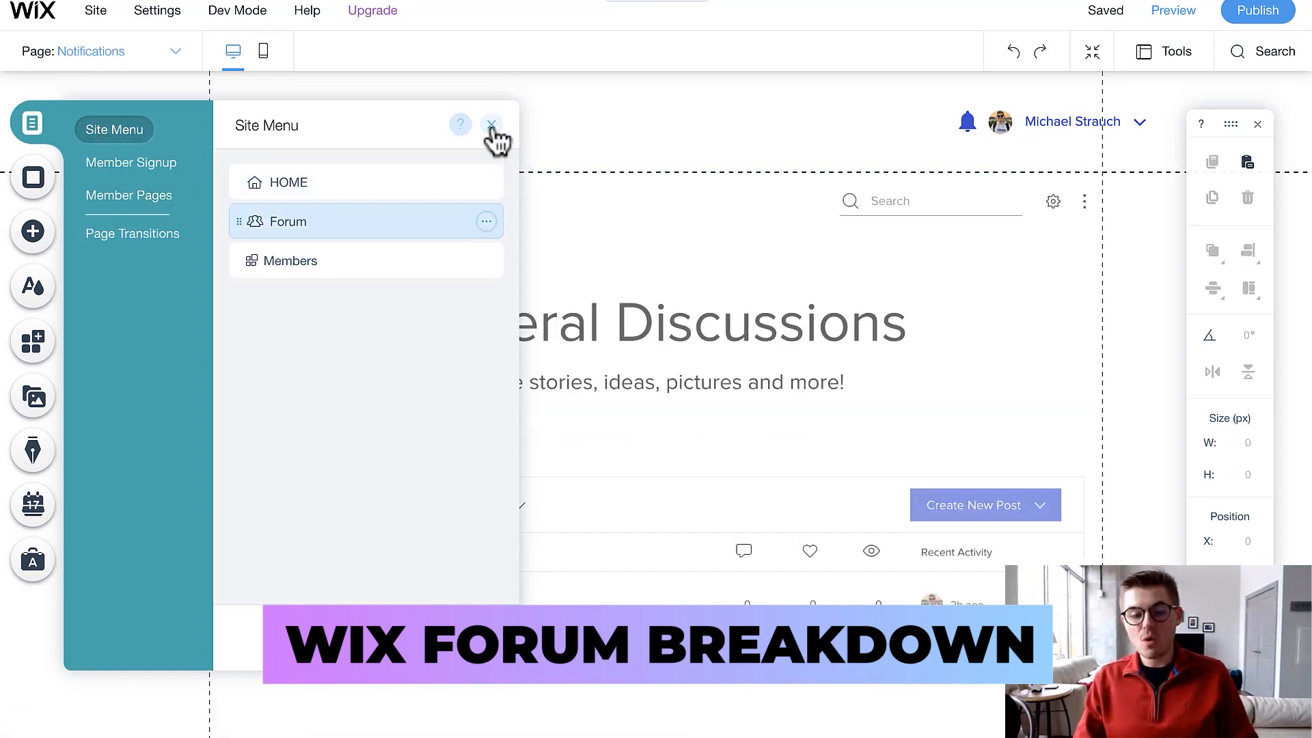
pyautogui.click(492, 125)
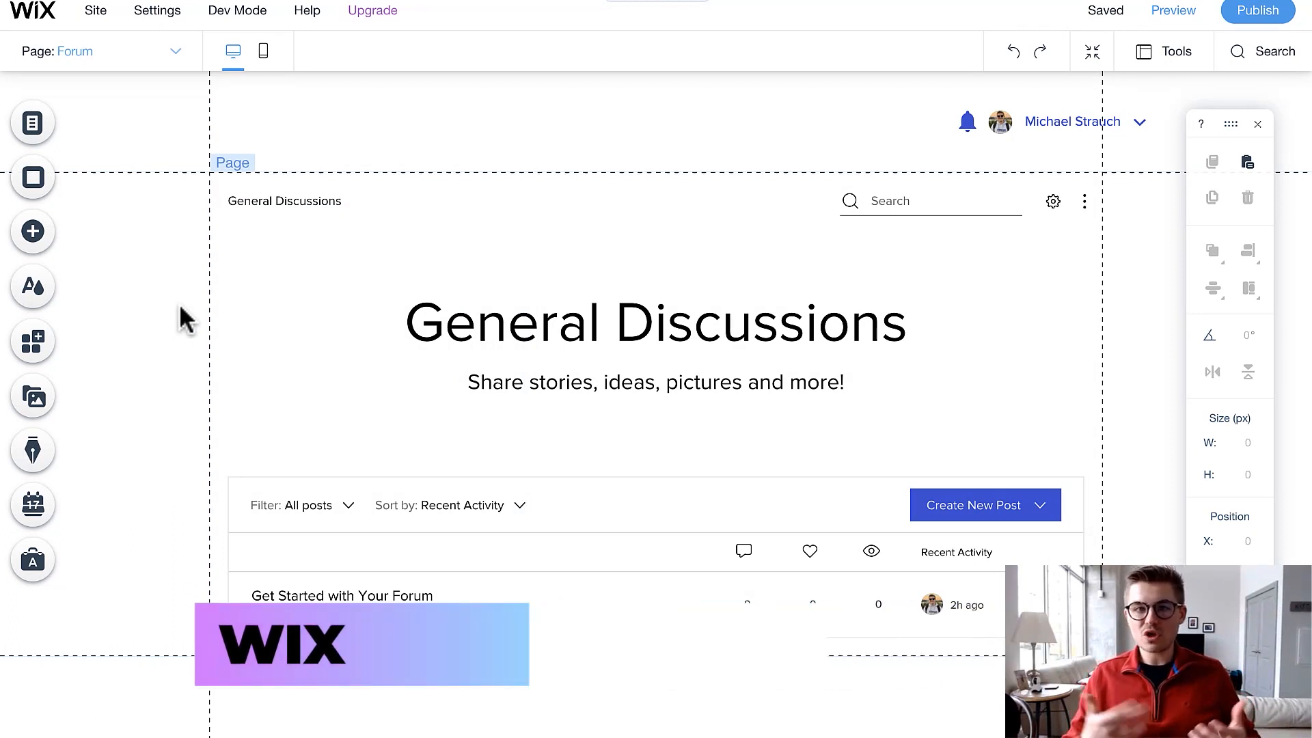
# Step: Open the category settings of the forum element and add a new category
pyautogui.click(456, 341)
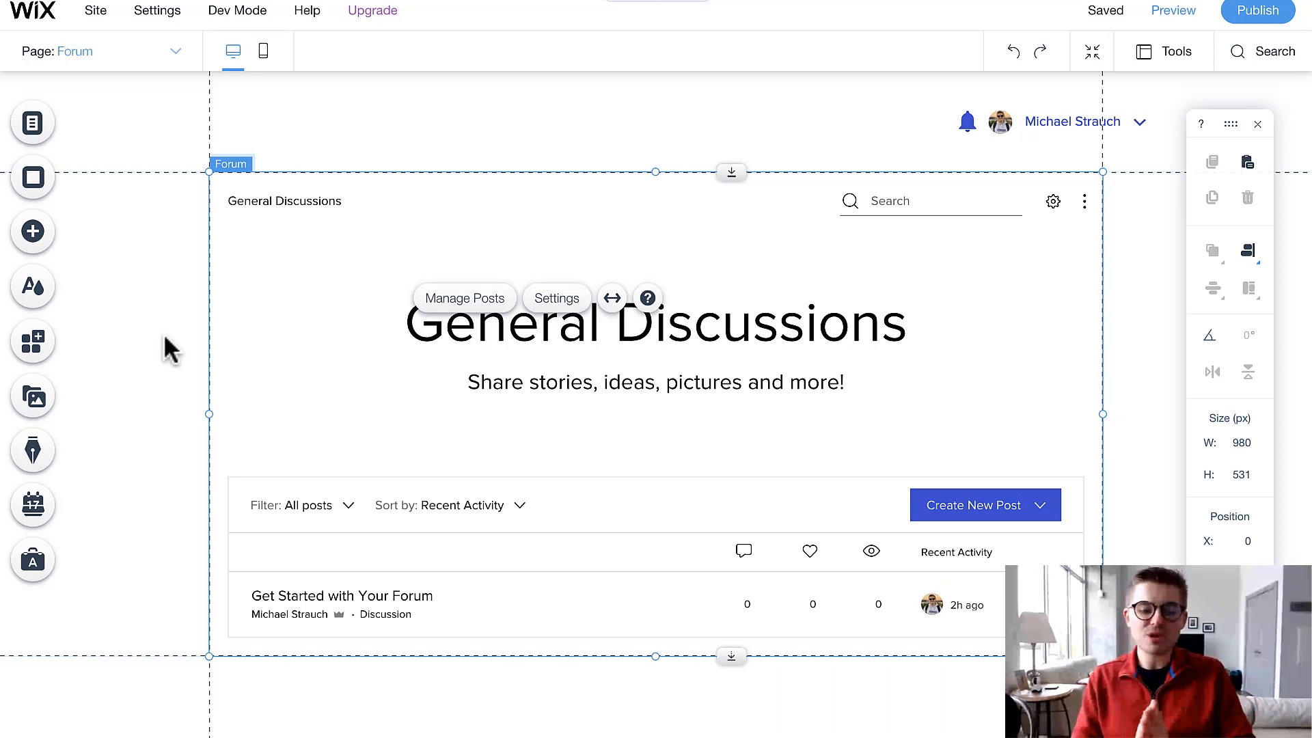
pyautogui.click(556, 298)
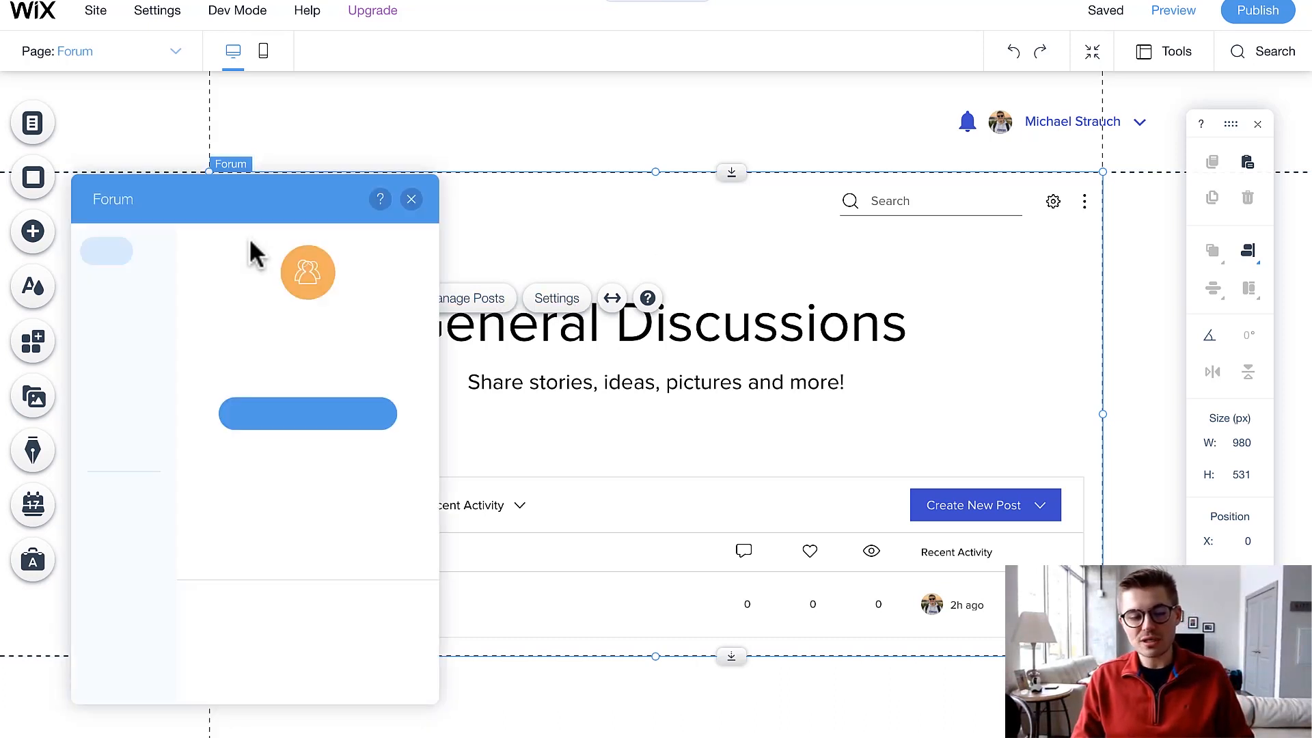
pyautogui.click(127, 287)
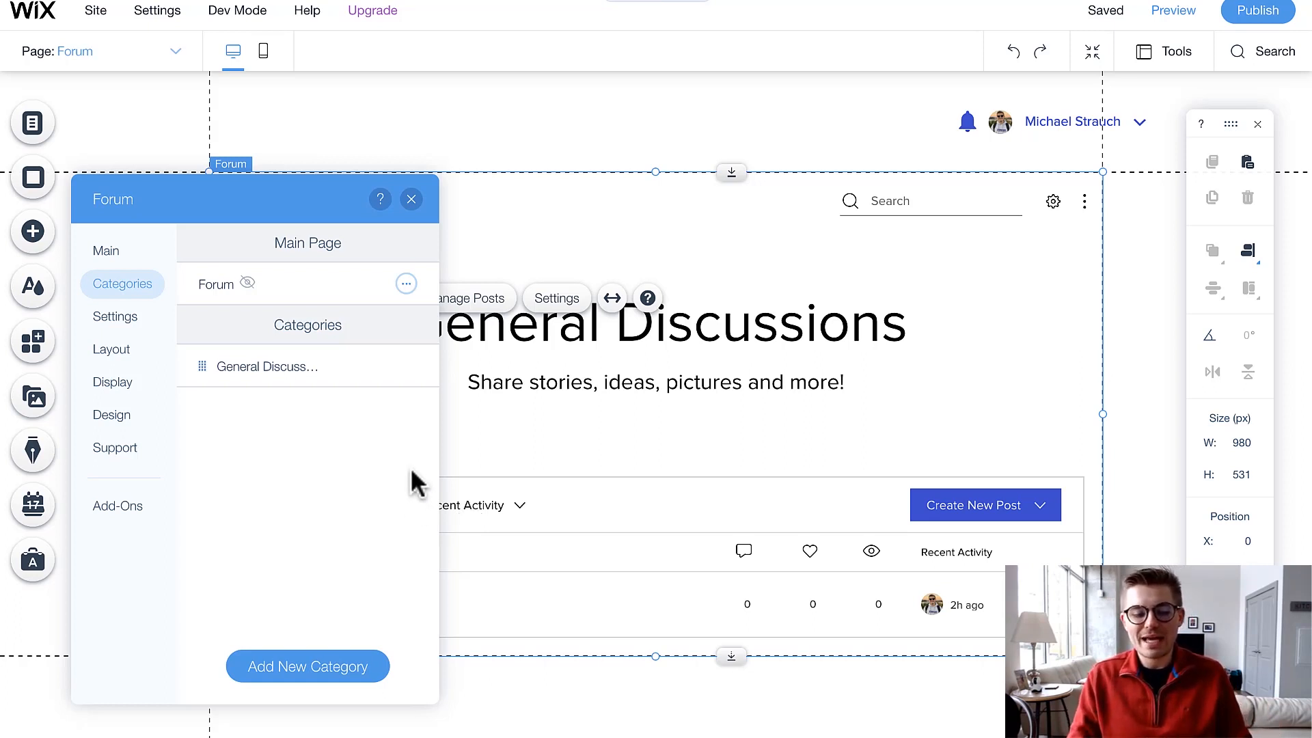
pyautogui.click(294, 668)
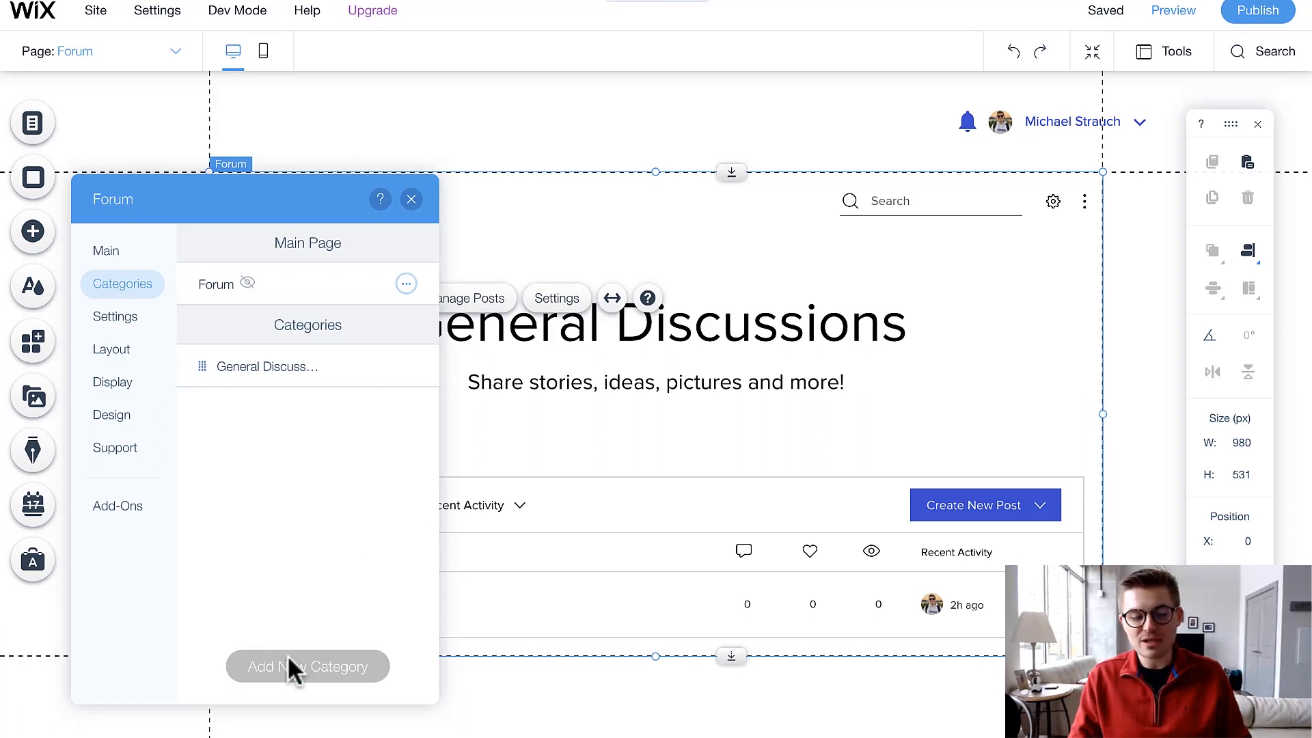
# Step: Examine the new category's name, page title, description, type, title background, text color and permission options
pyautogui.click(299, 362)
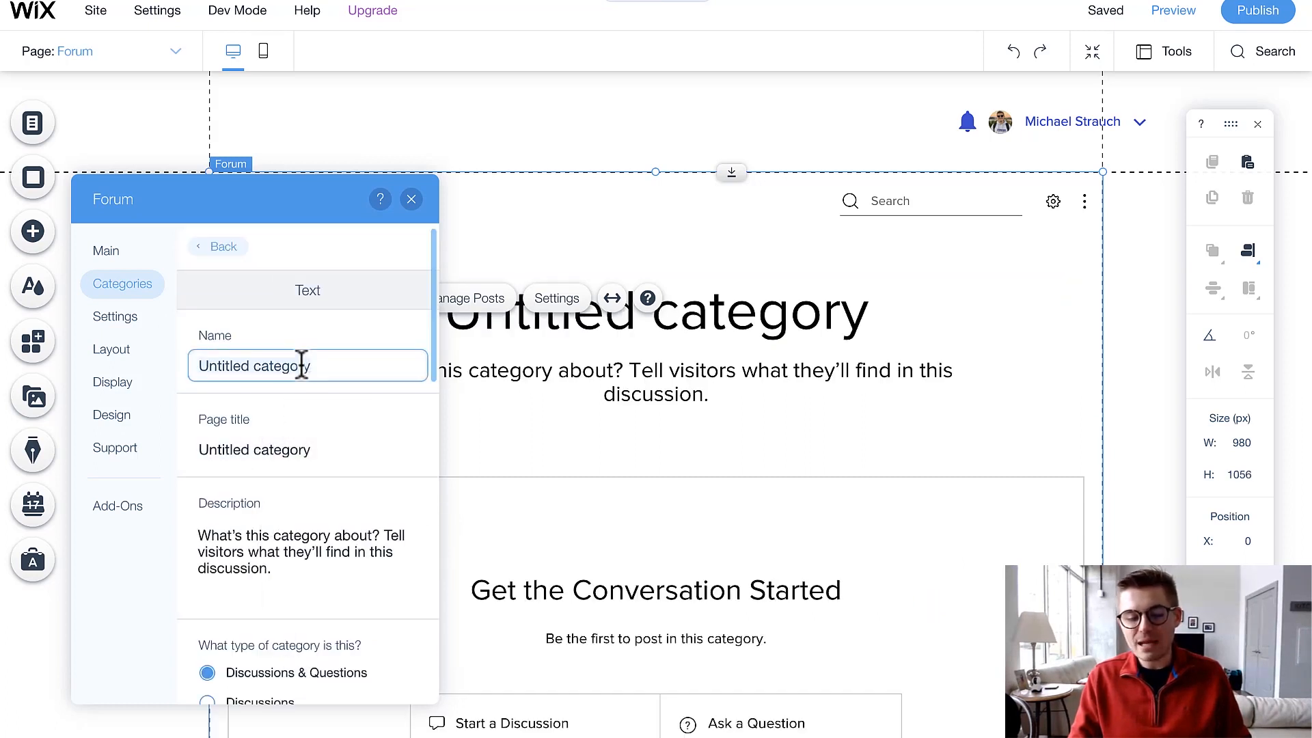
pyautogui.click(308, 460)
pyautogui.scroll(-1, 311, 473)
pyautogui.scroll(-2, 311, 474)
pyautogui.click(281, 452)
pyautogui.scroll(-2, 273, 495)
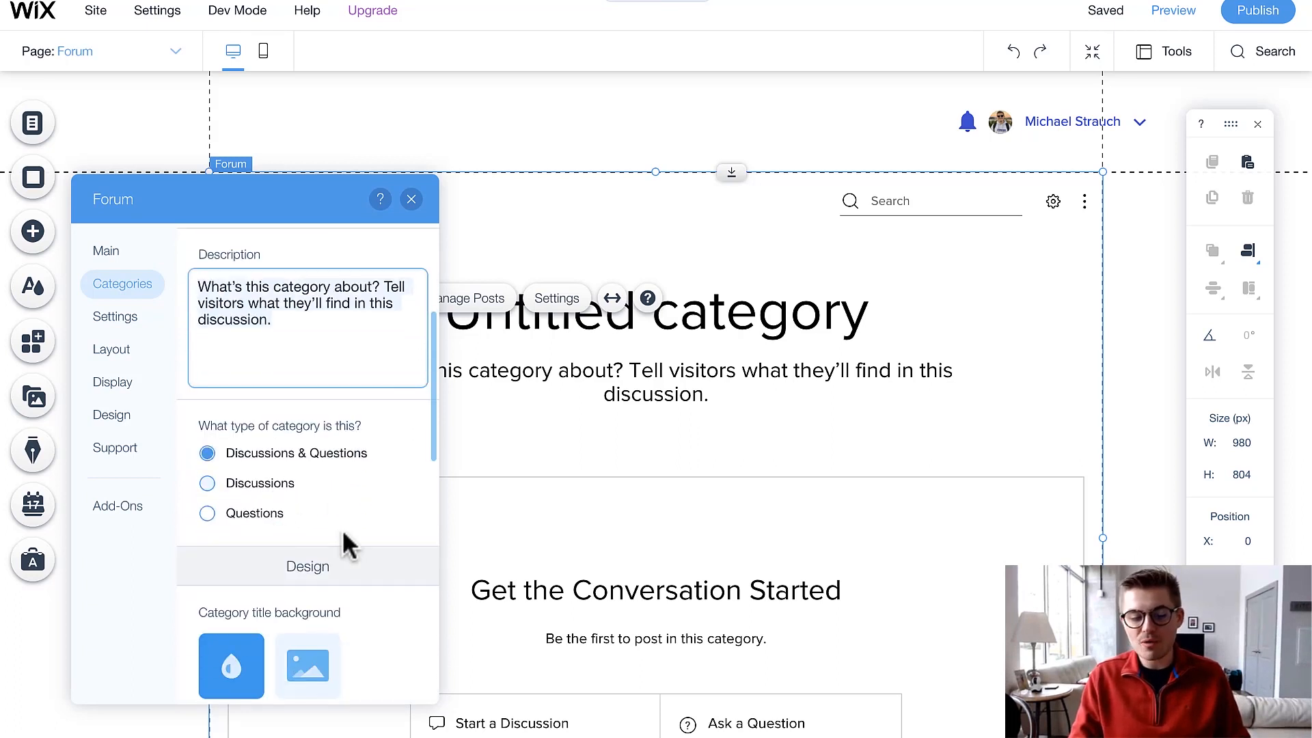
pyautogui.scroll(-3, 342, 543)
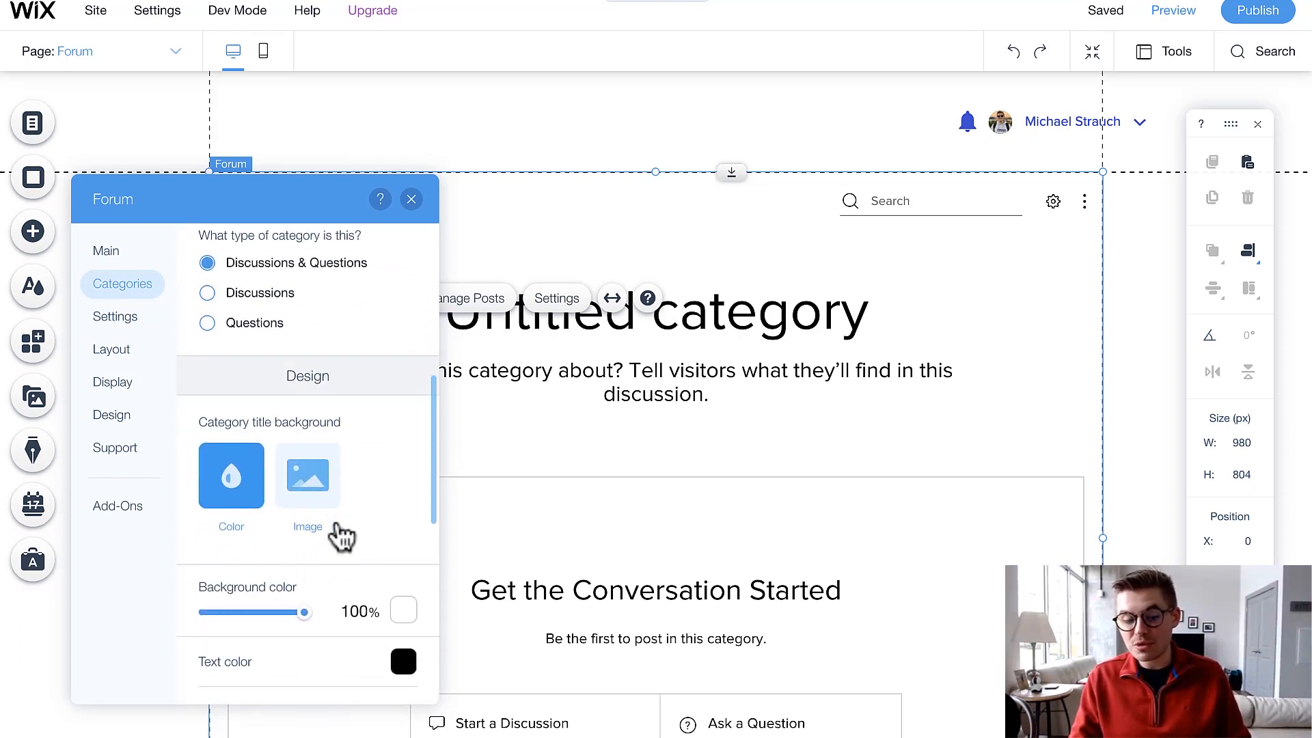
pyautogui.scroll(-2, 338, 534)
pyautogui.scroll(-1, 314, 560)
pyautogui.scroll(-2, 343, 550)
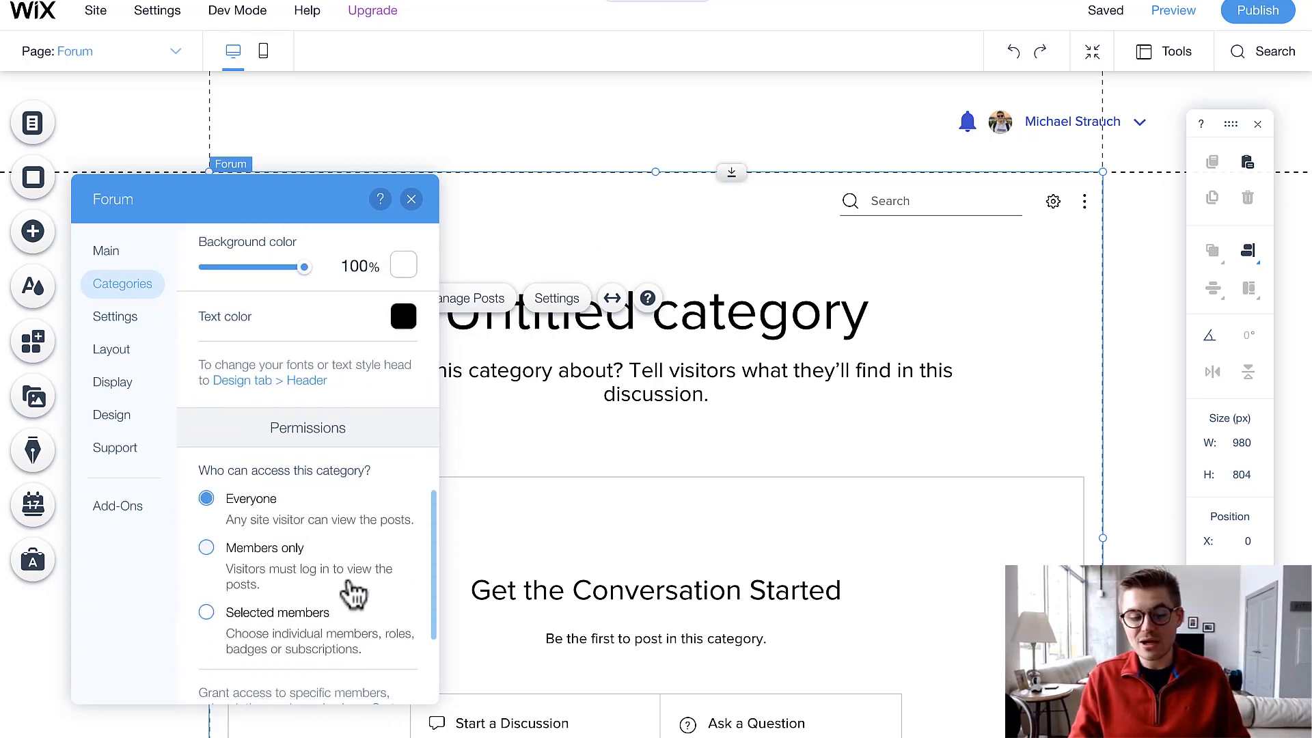
pyautogui.scroll(-1, 325, 560)
pyautogui.scroll(-1, 325, 560)
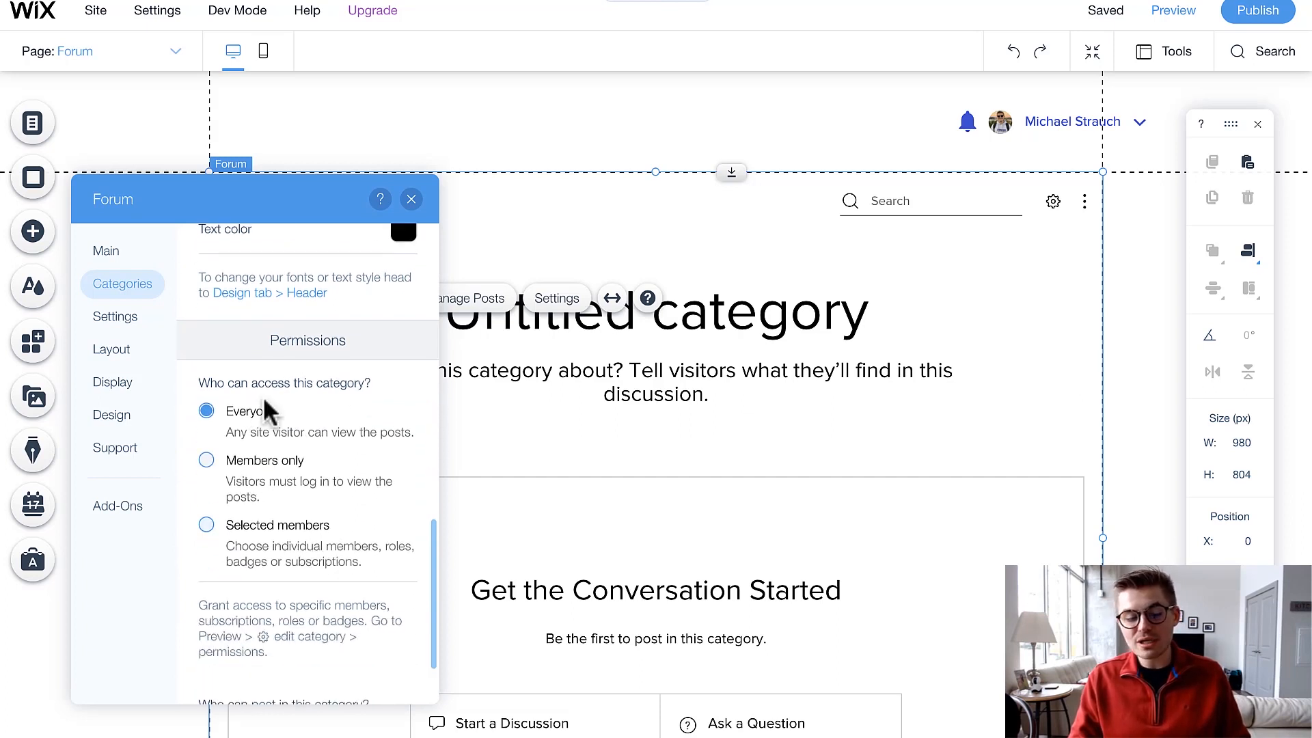
pyautogui.scroll(-2, 309, 504)
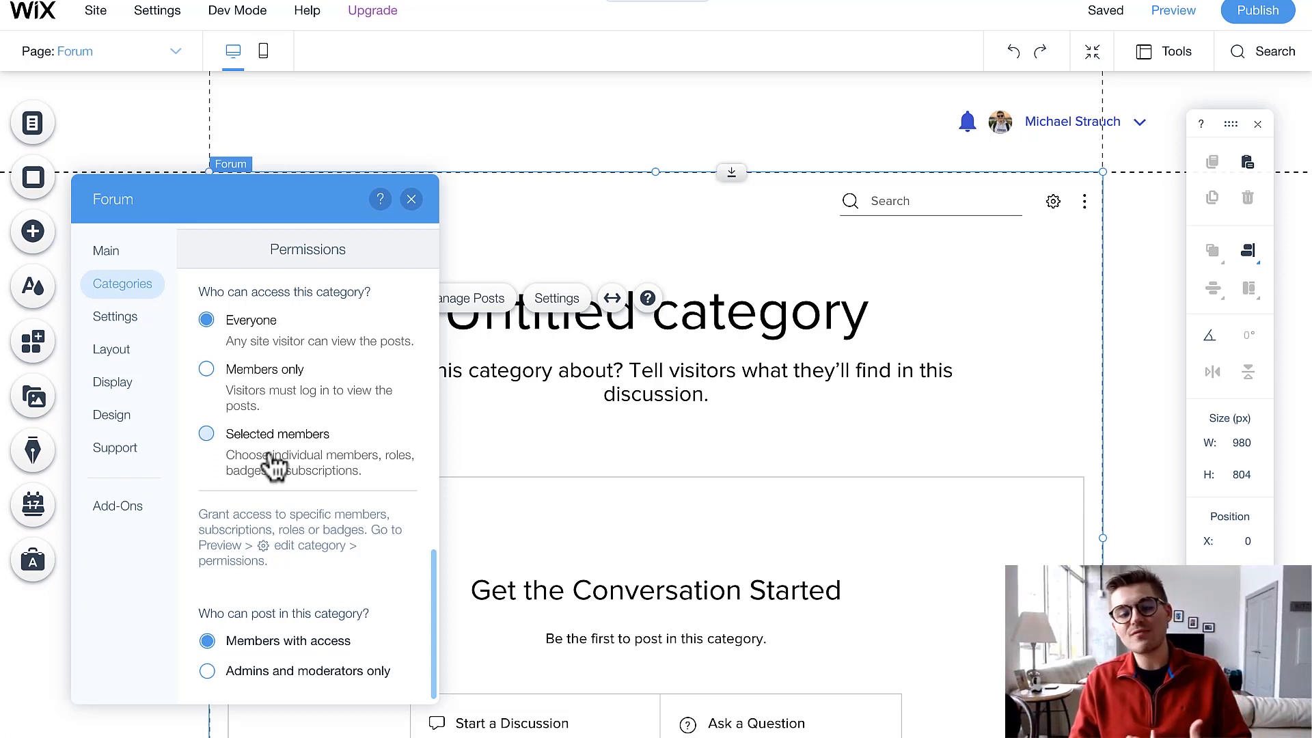
# Step: Restrict the new category's access to selected members, its visibility to members with access, and posting to admins and moderators only
pyautogui.click(272, 459)
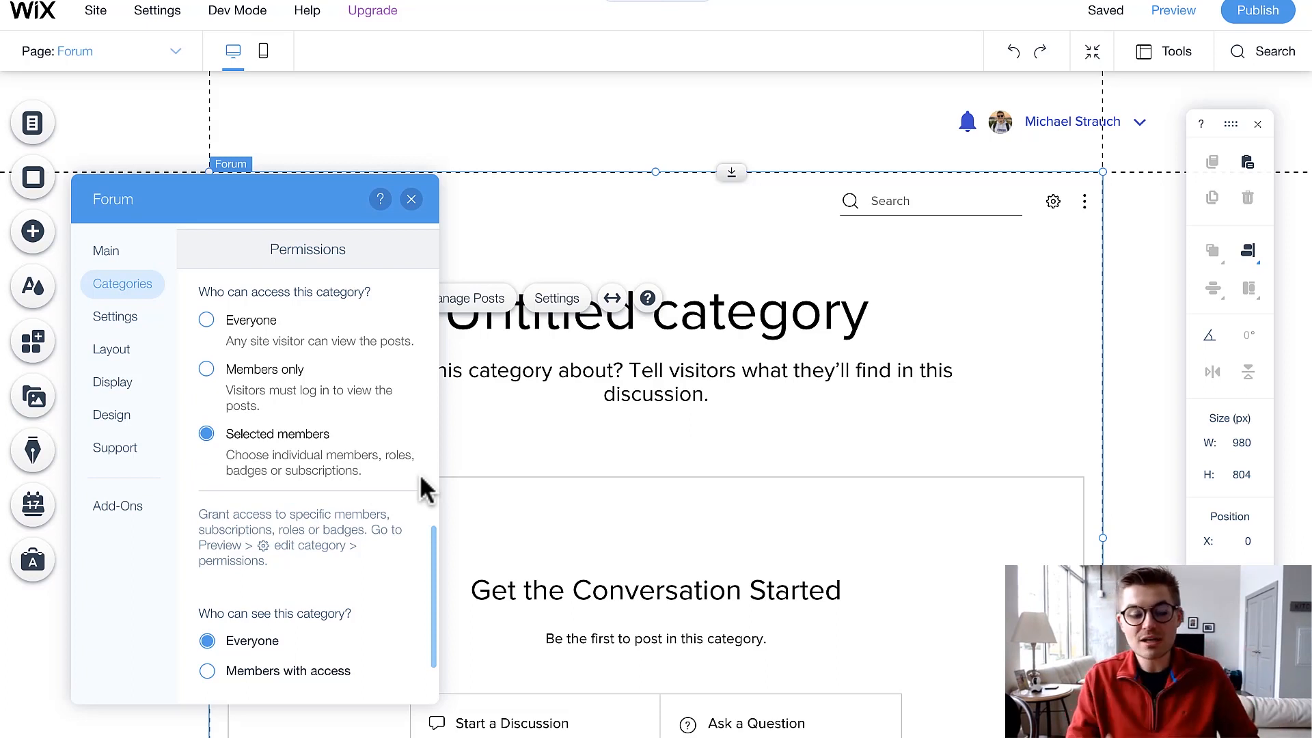
pyautogui.scroll(-2, 328, 577)
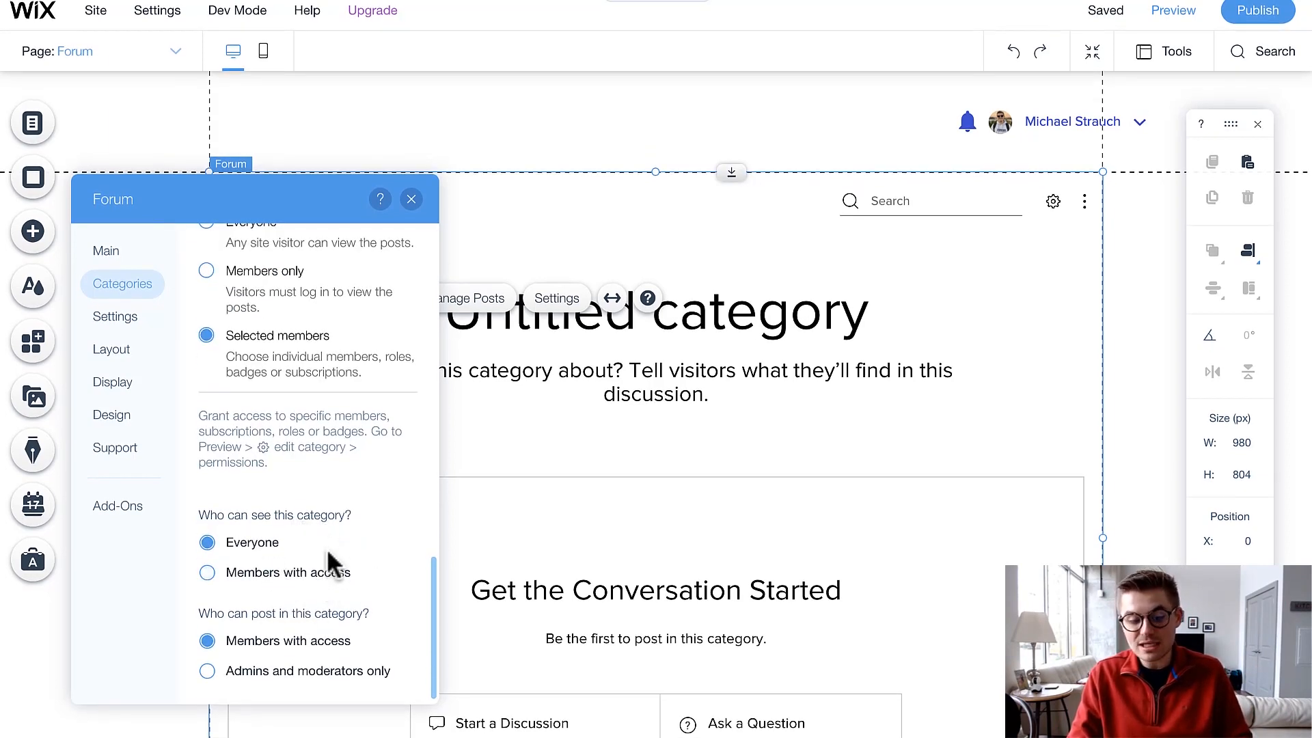
pyautogui.click(320, 575)
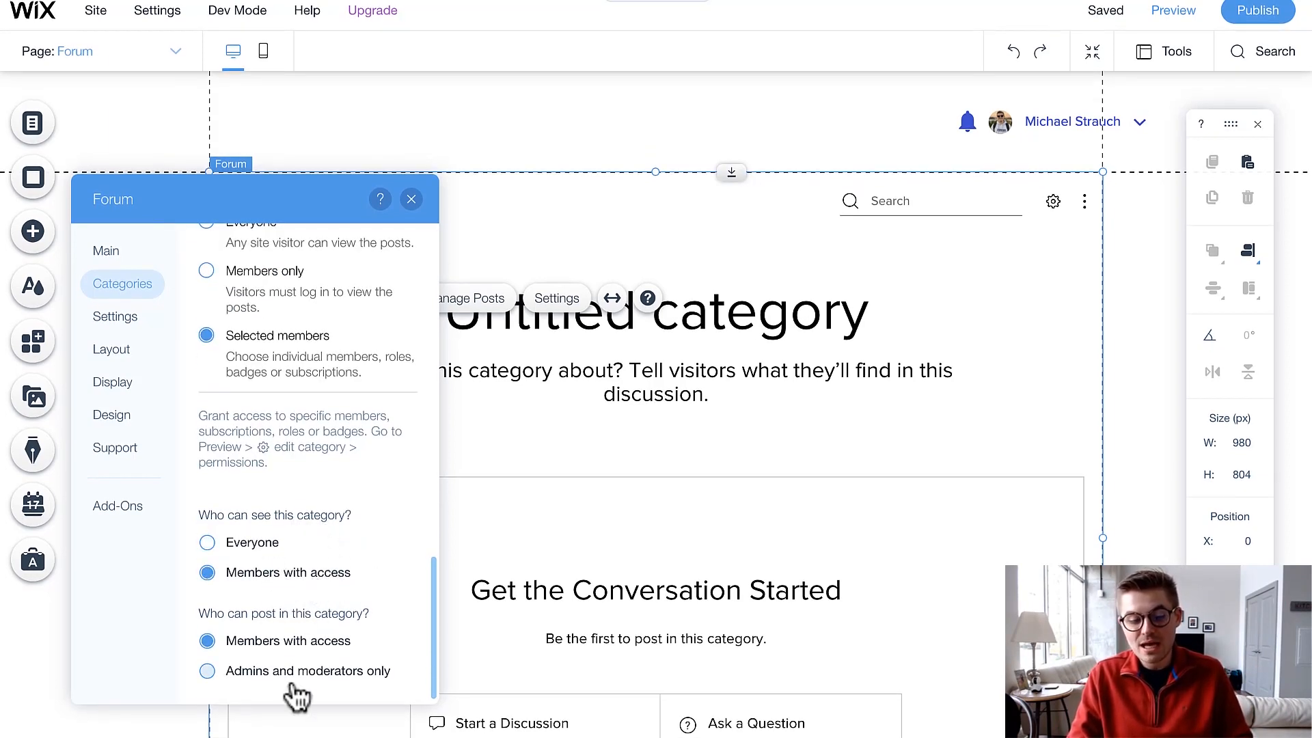
pyautogui.click(294, 683)
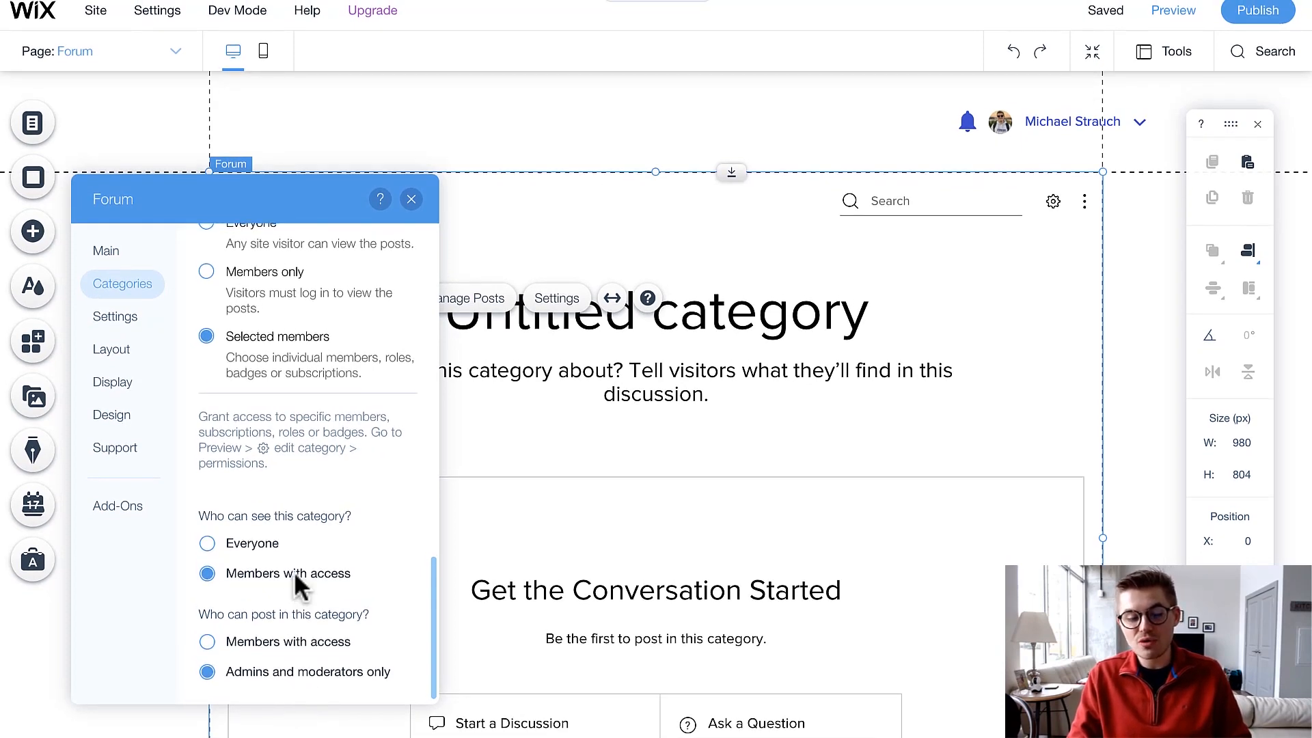
# Step: Change the new category's access permission to Members only and return to the category list
pyautogui.scroll(2, 277, 485)
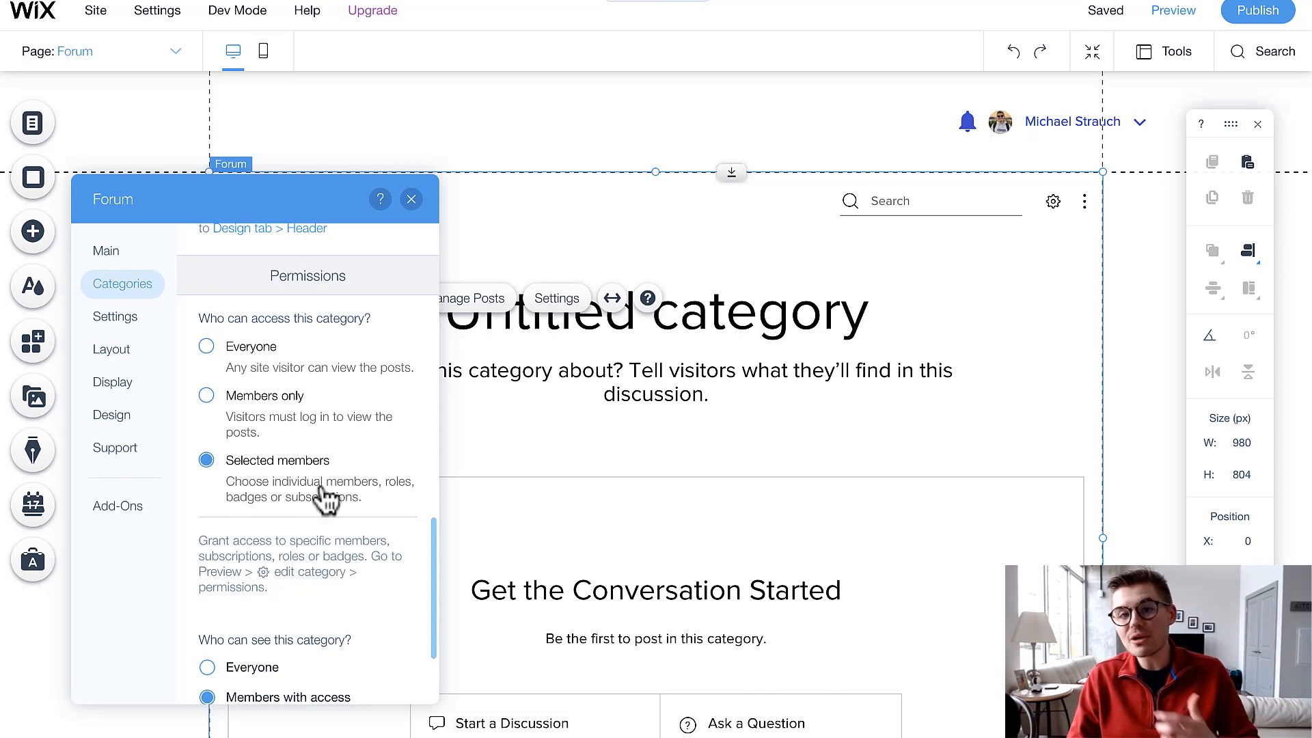
pyautogui.click(258, 411)
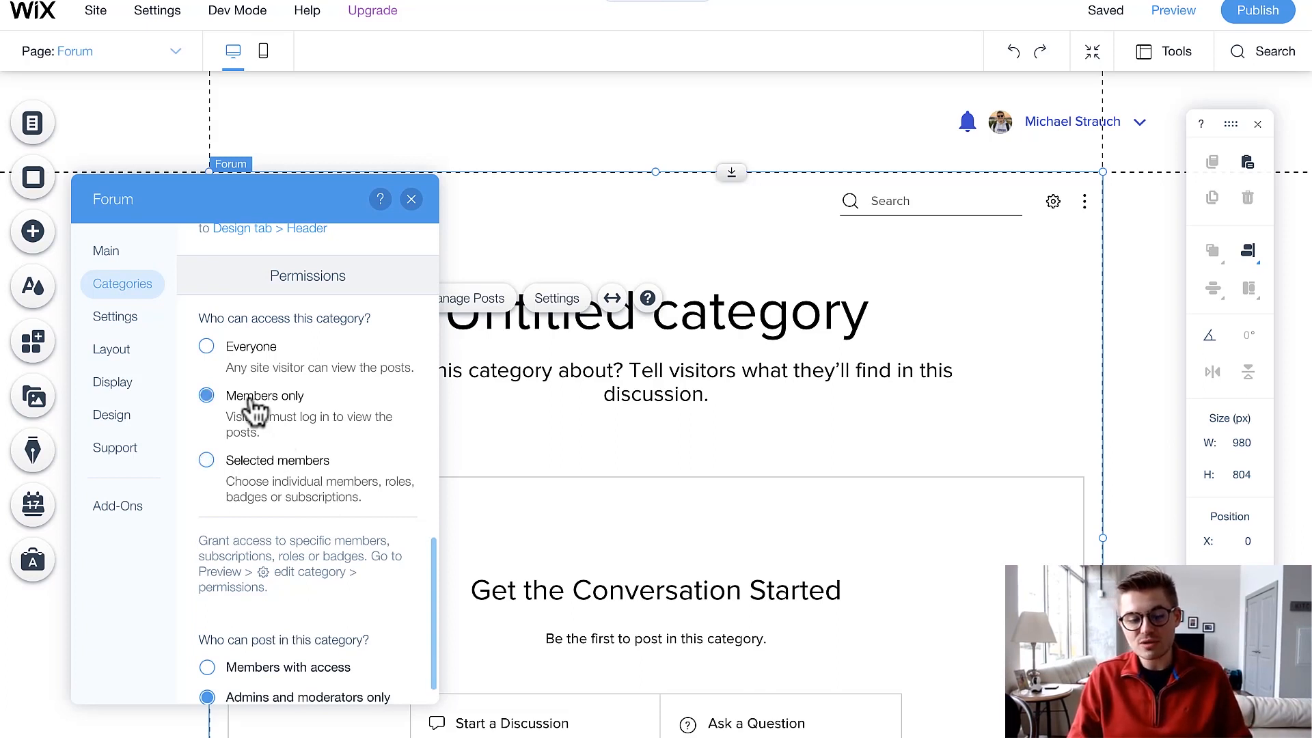
pyautogui.scroll(5, 328, 362)
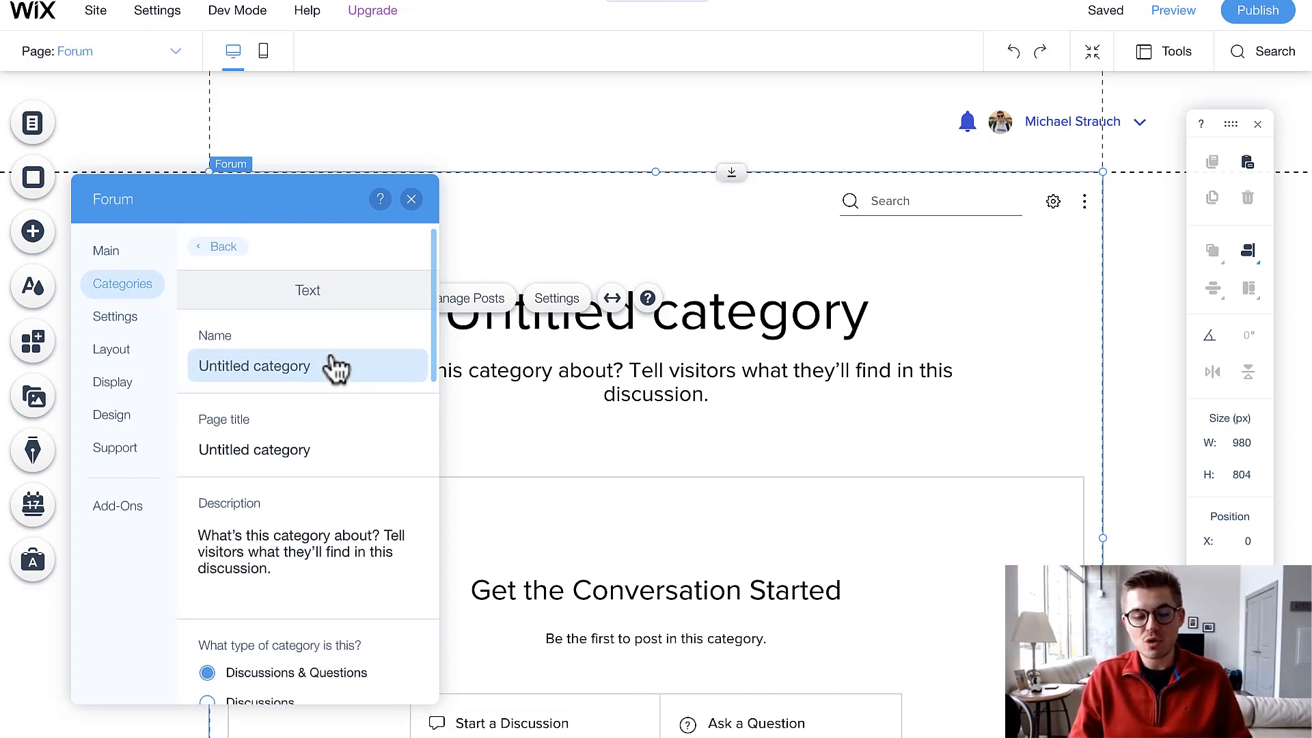
pyautogui.click(222, 247)
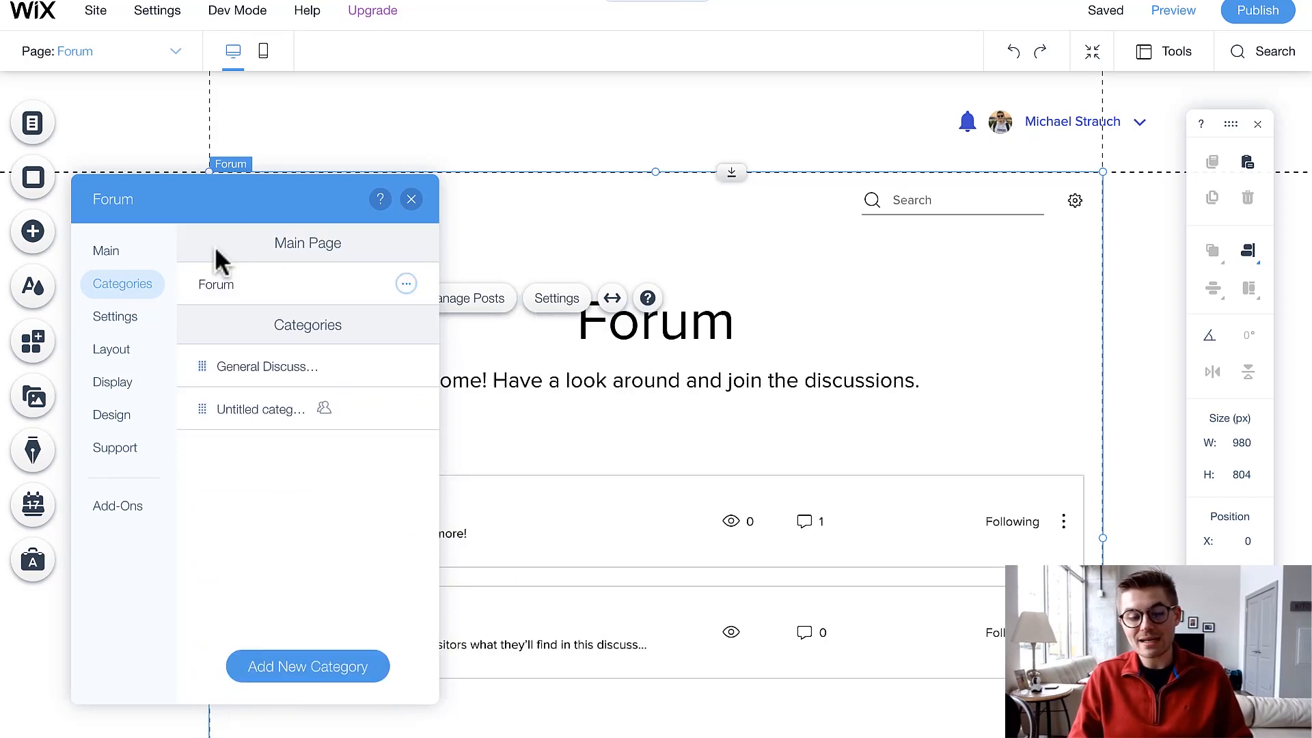
# Step: Examine the forum settings for topic choices, main page display, similar post suggestions and default post sorting
pyautogui.click(130, 319)
pyautogui.click(316, 325)
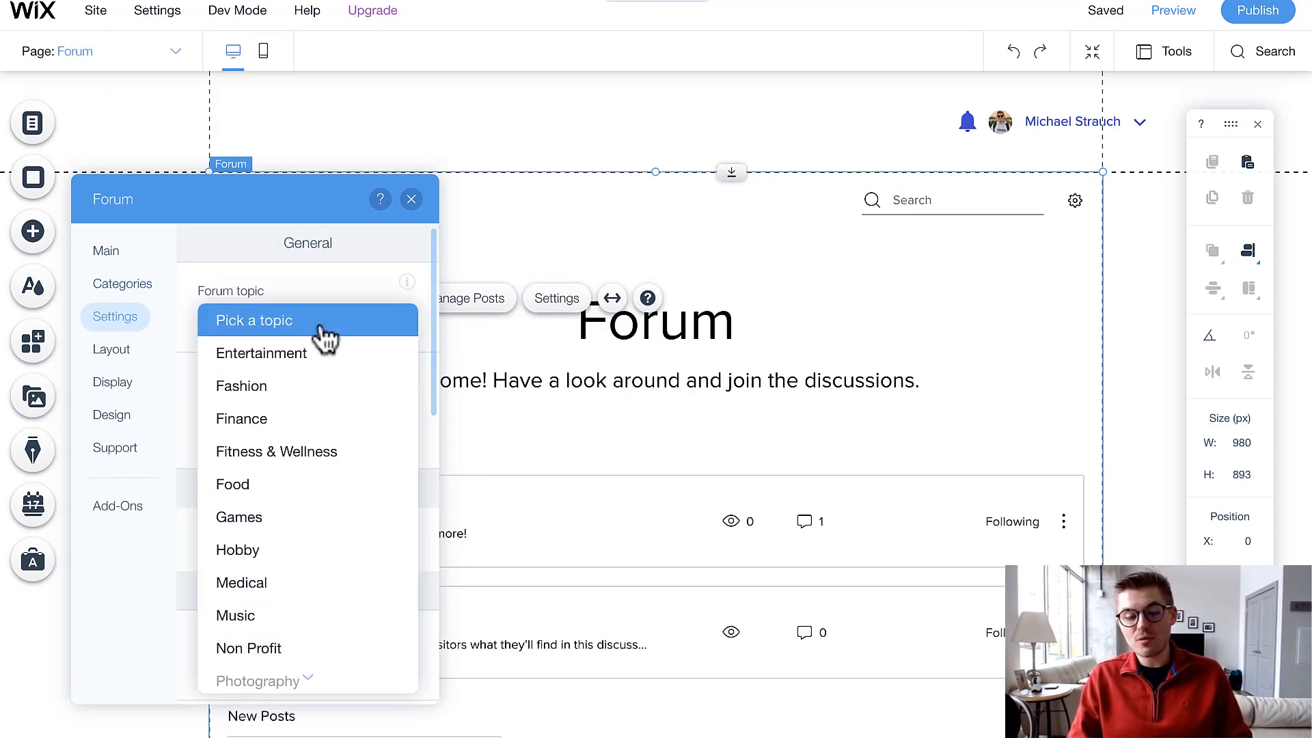
pyautogui.scroll(-2, 321, 524)
pyautogui.scroll(-3, 326, 524)
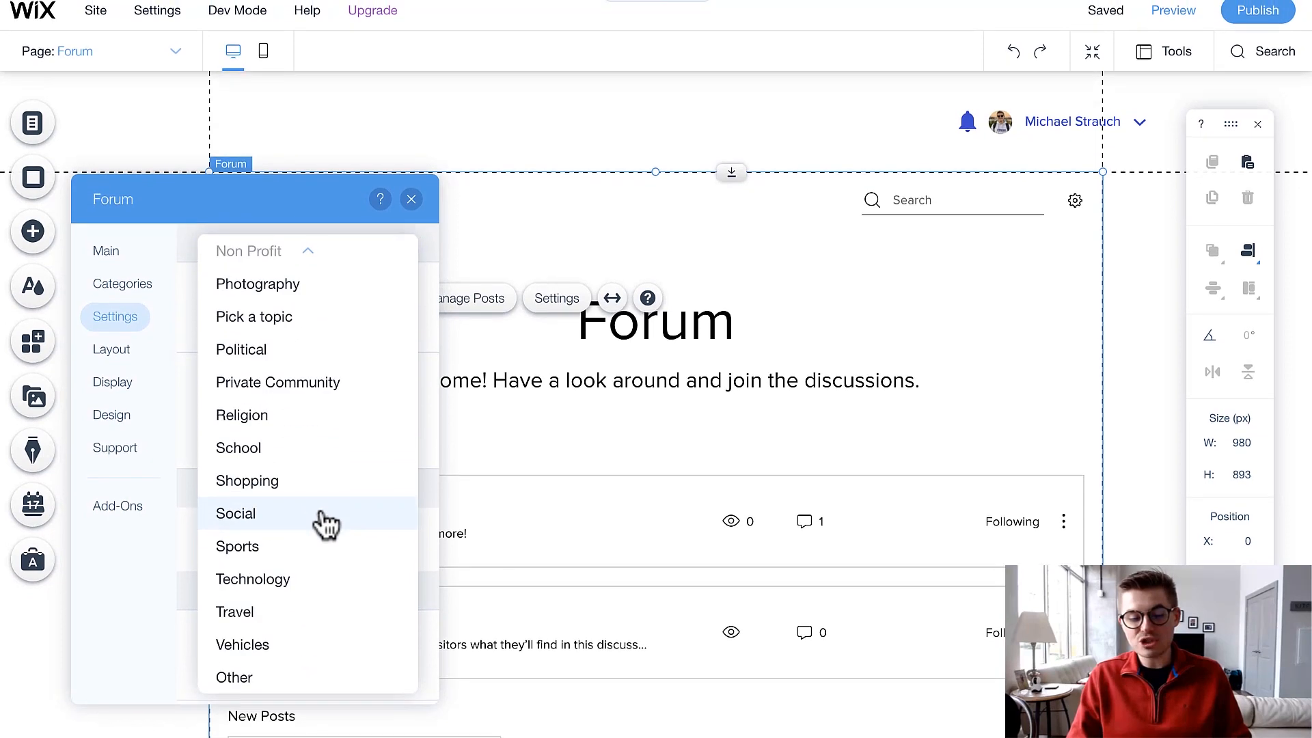
pyautogui.scroll(5, 326, 524)
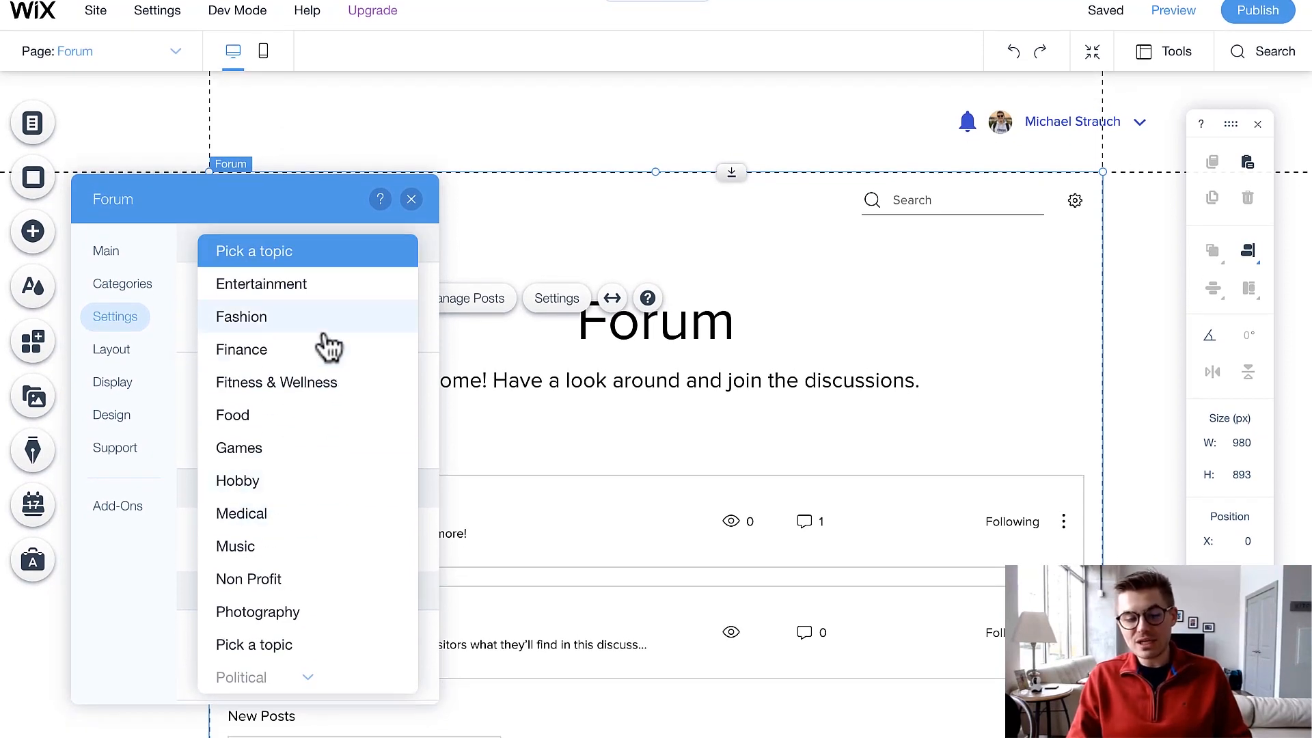
pyautogui.click(196, 268)
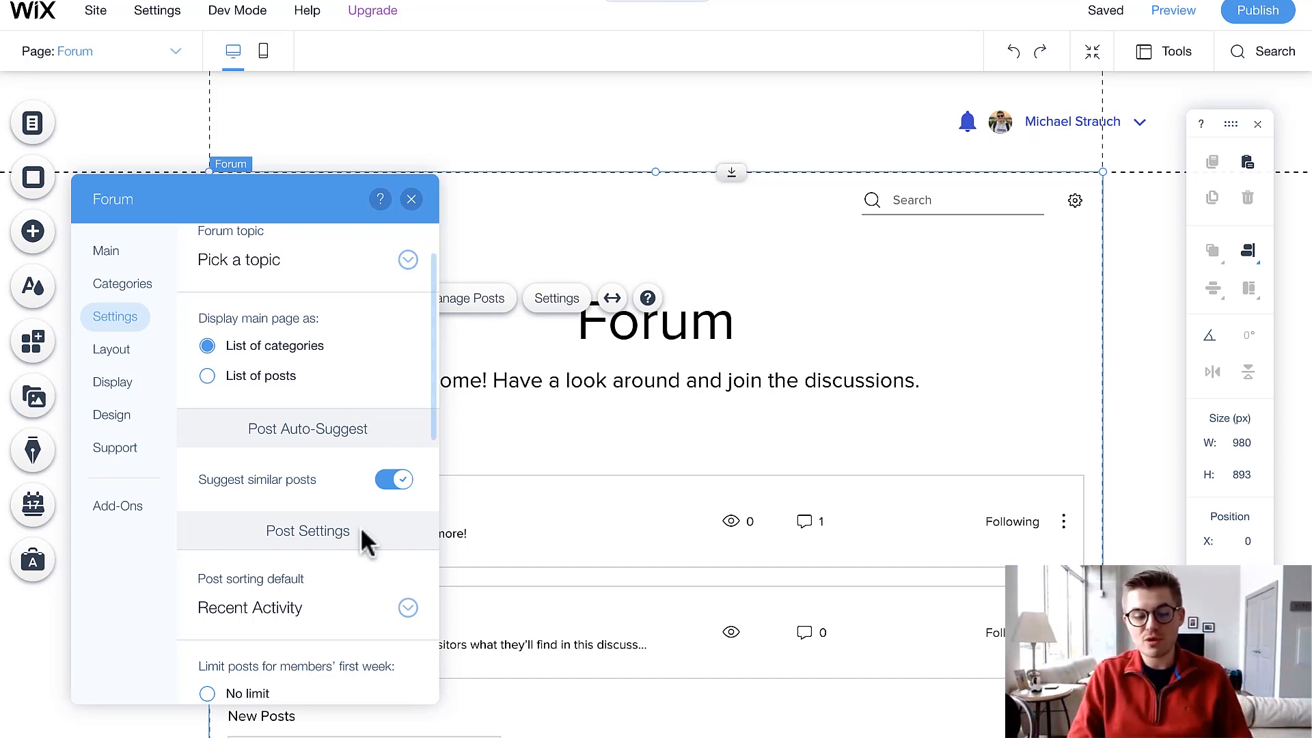
pyautogui.scroll(-3, 362, 532)
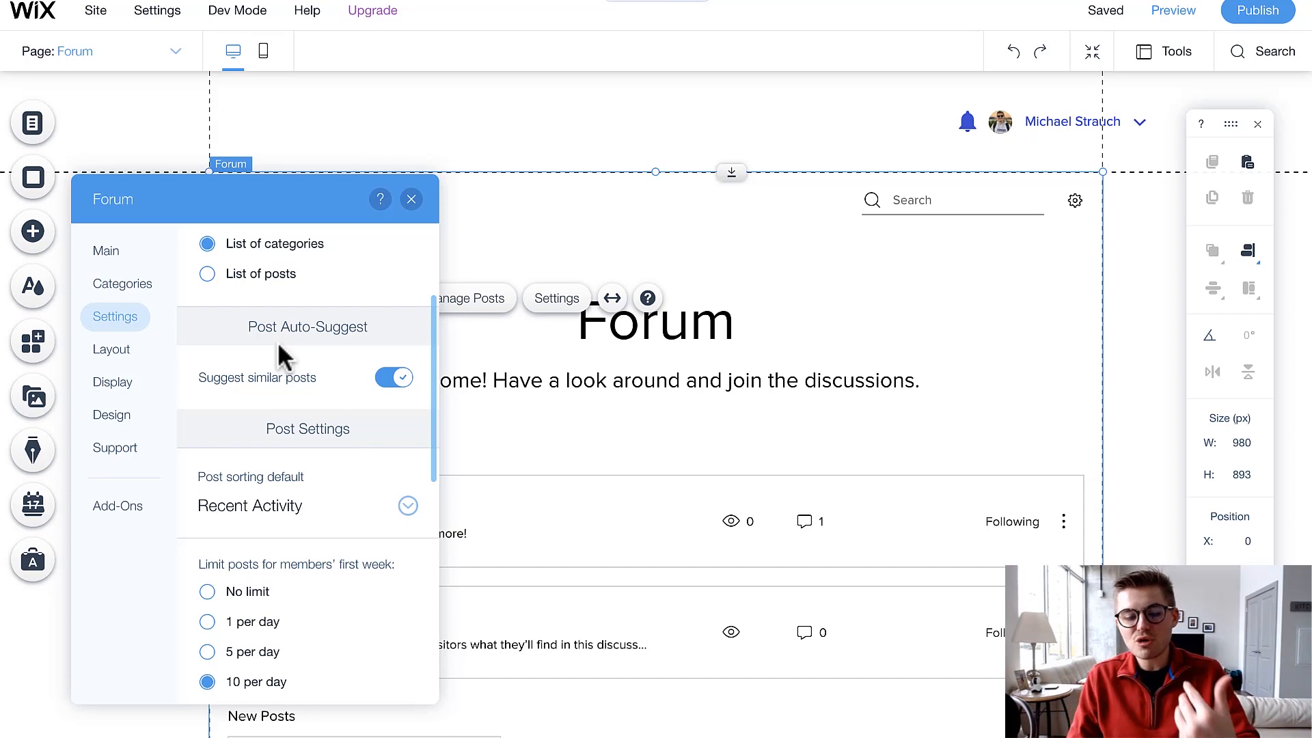
pyautogui.scroll(-4, 294, 406)
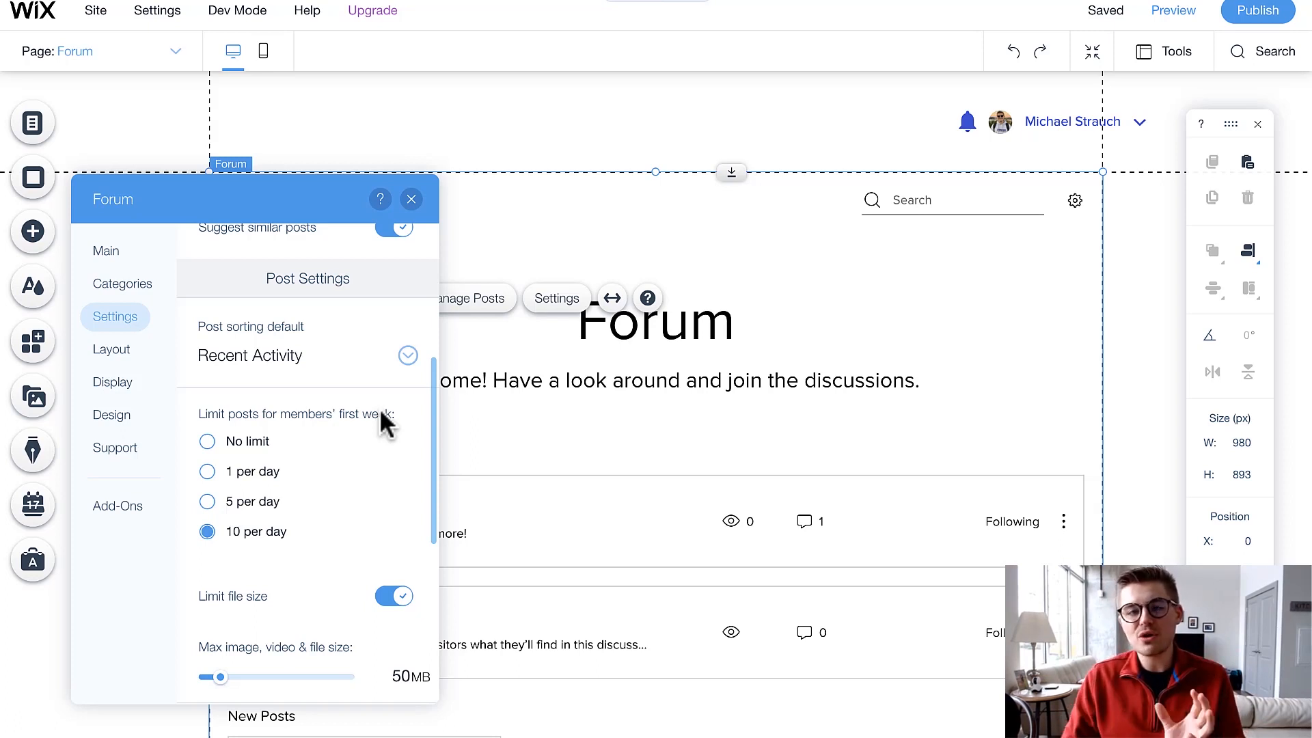
pyautogui.scroll(-1, 383, 424)
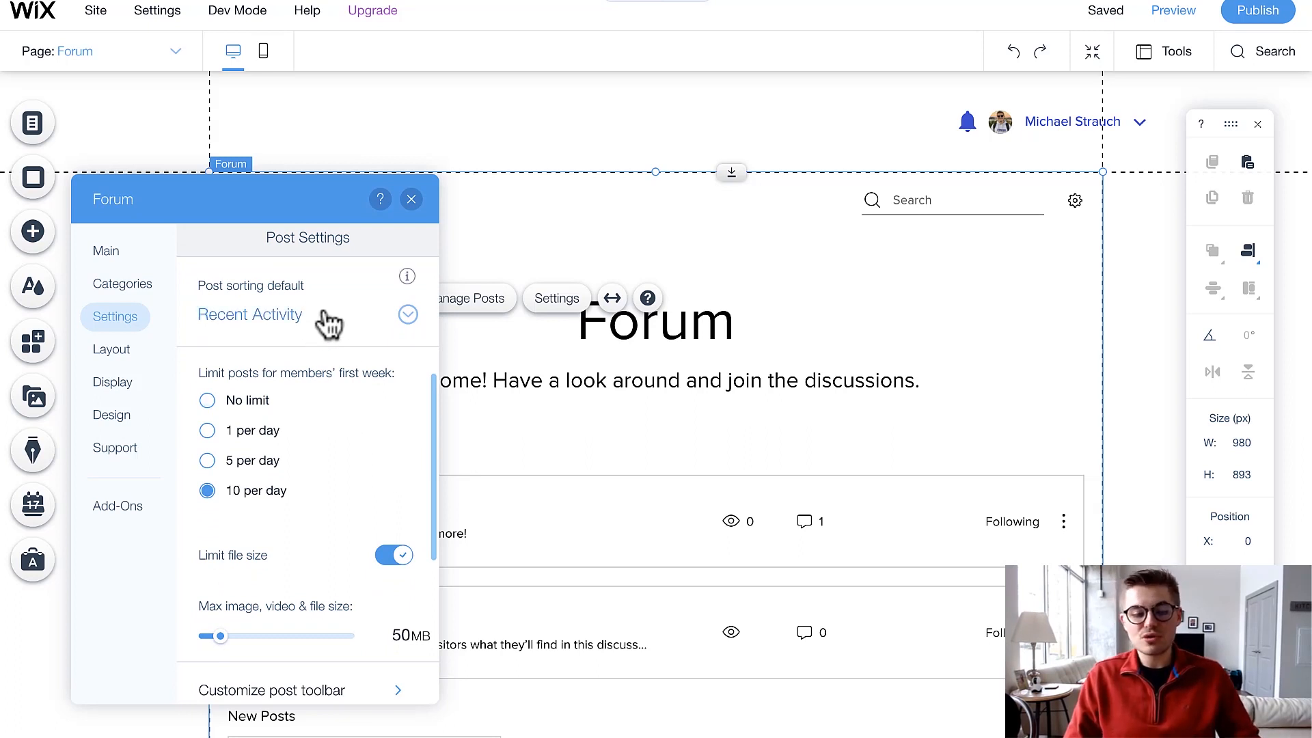
pyautogui.scroll(-1, 350, 319)
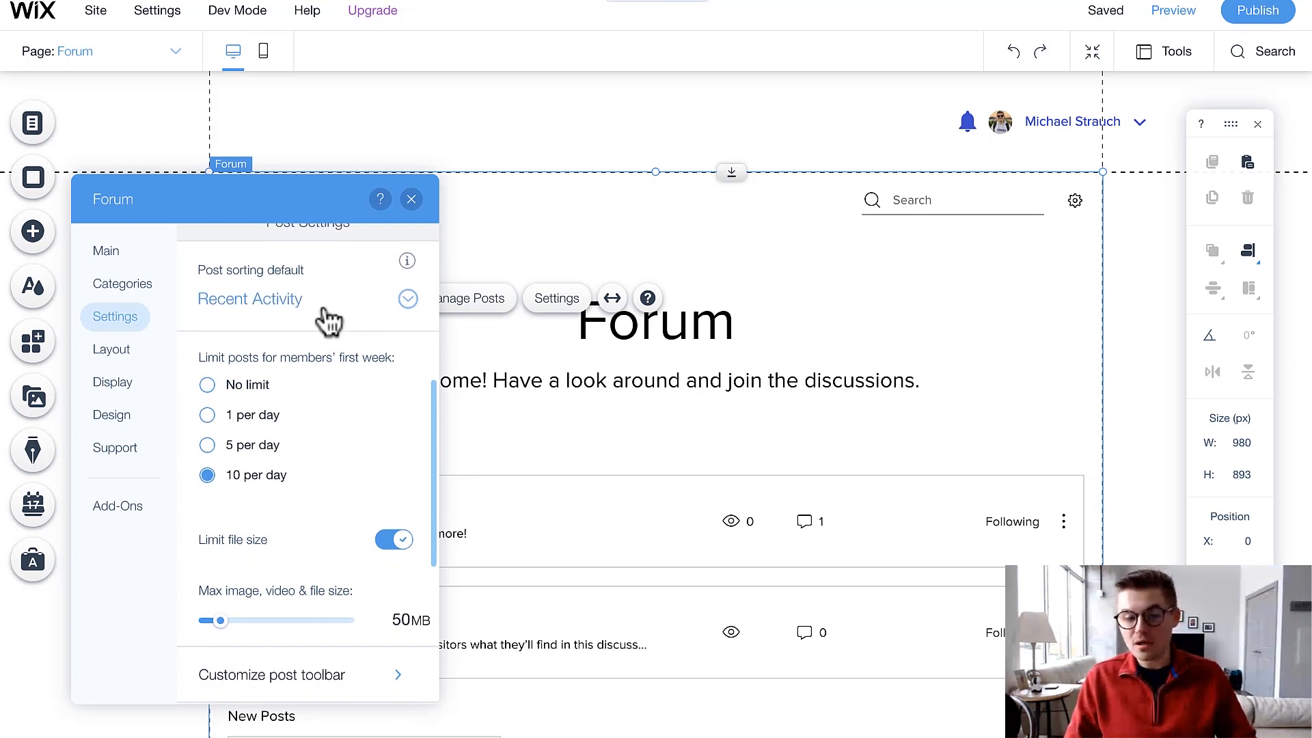
pyautogui.click(287, 311)
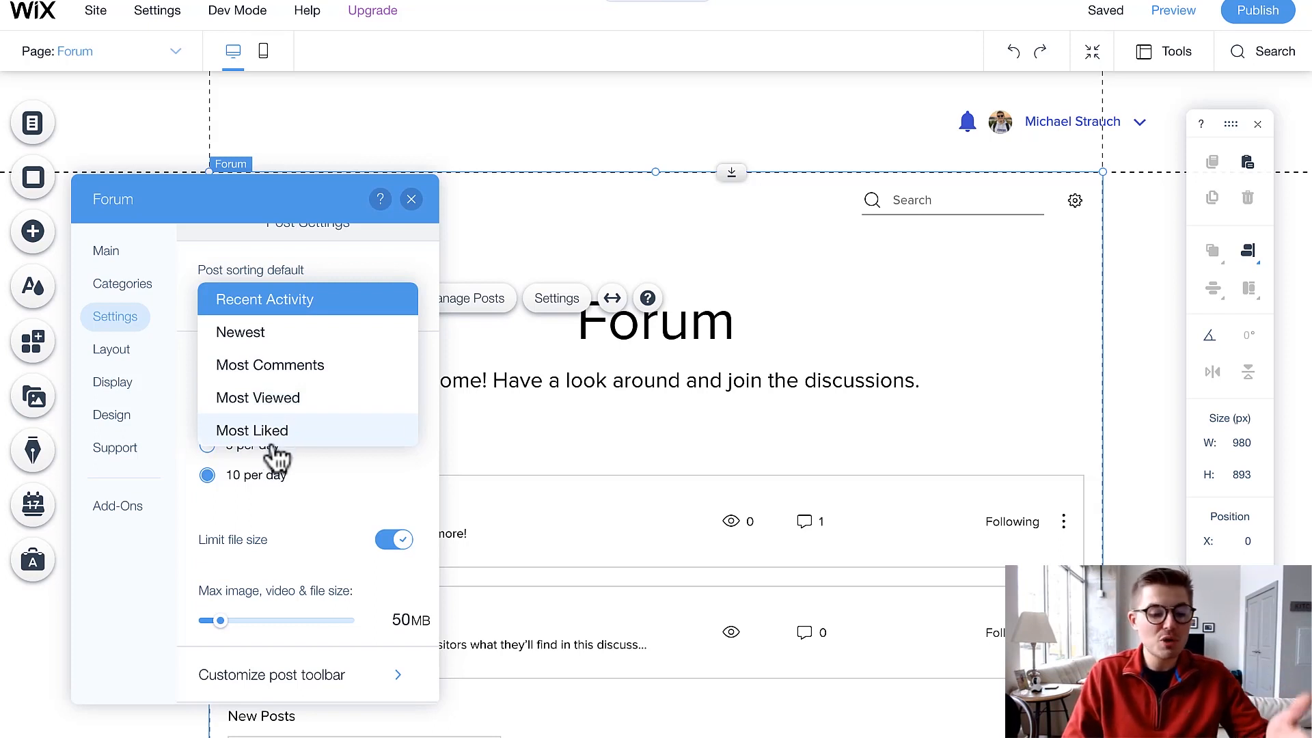
pyautogui.click(282, 310)
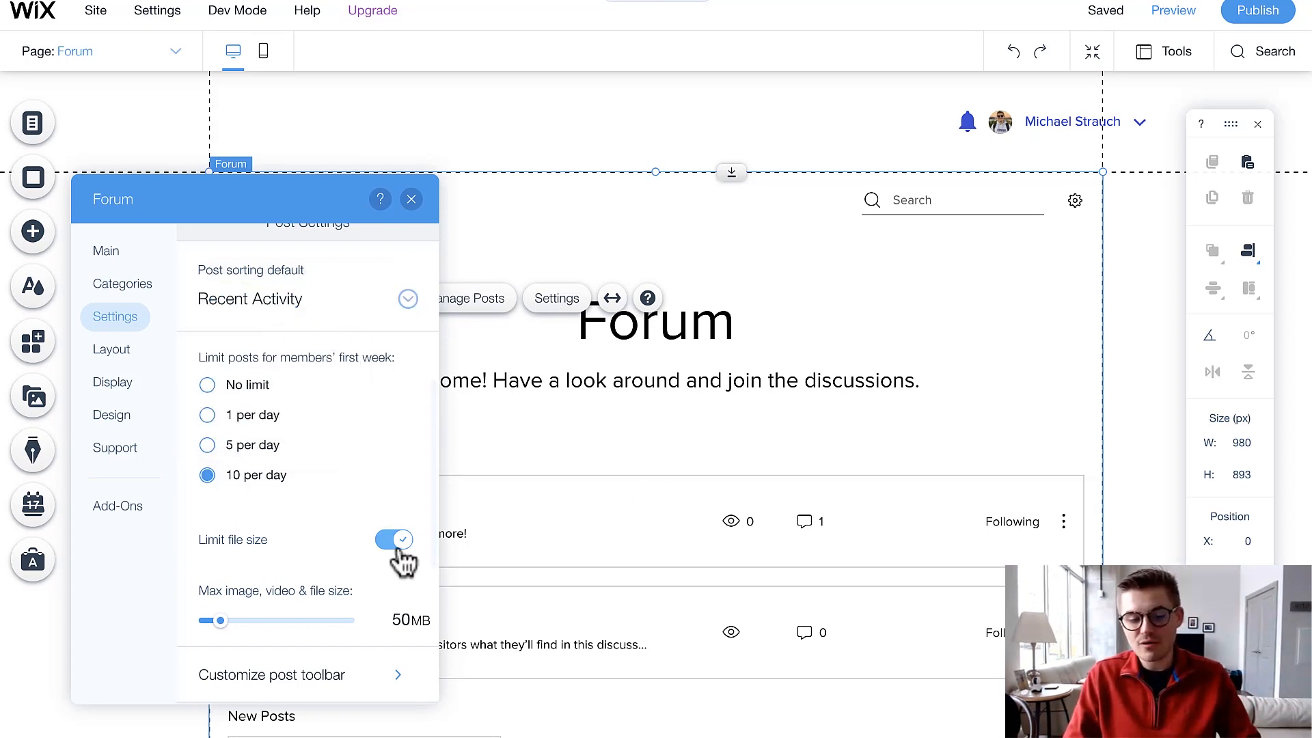
# Step: Limit posts for members' first week to 5 per day in the forum's post settings
pyautogui.scroll(-1, 403, 557)
pyautogui.scroll(-1, 307, 395)
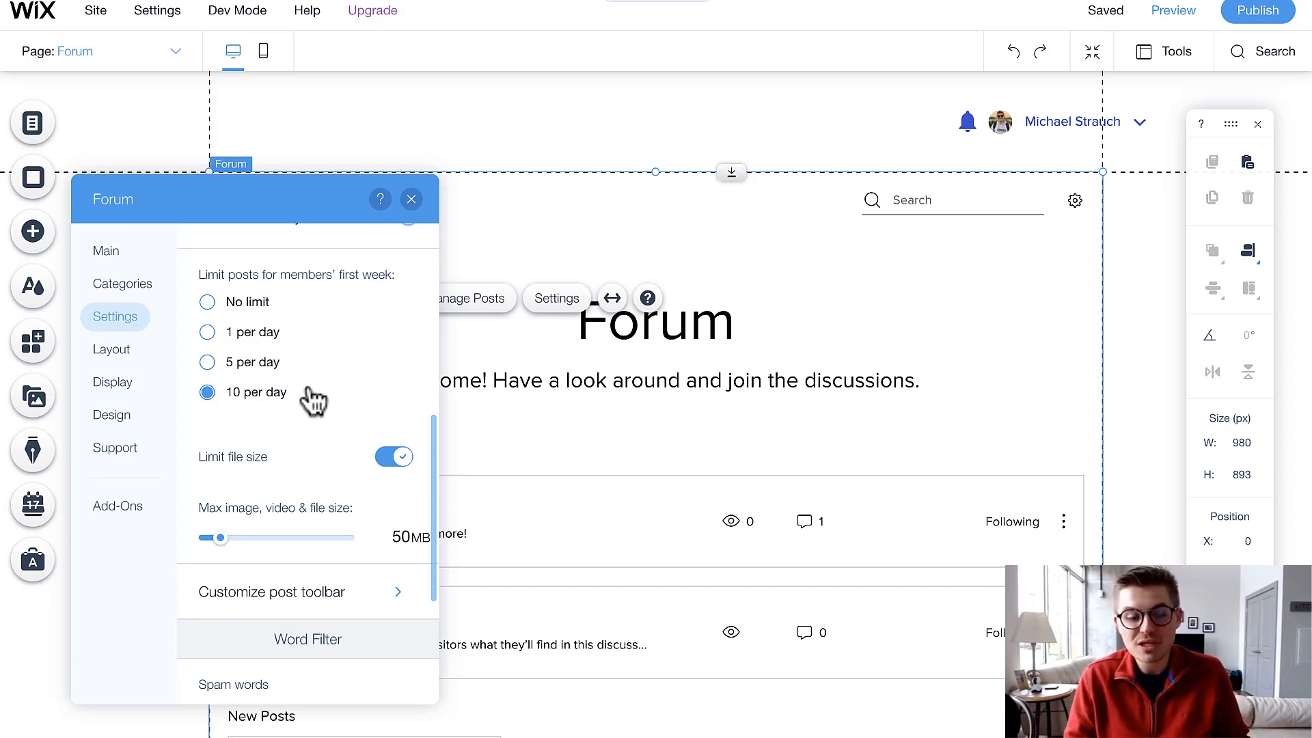
pyautogui.click(251, 307)
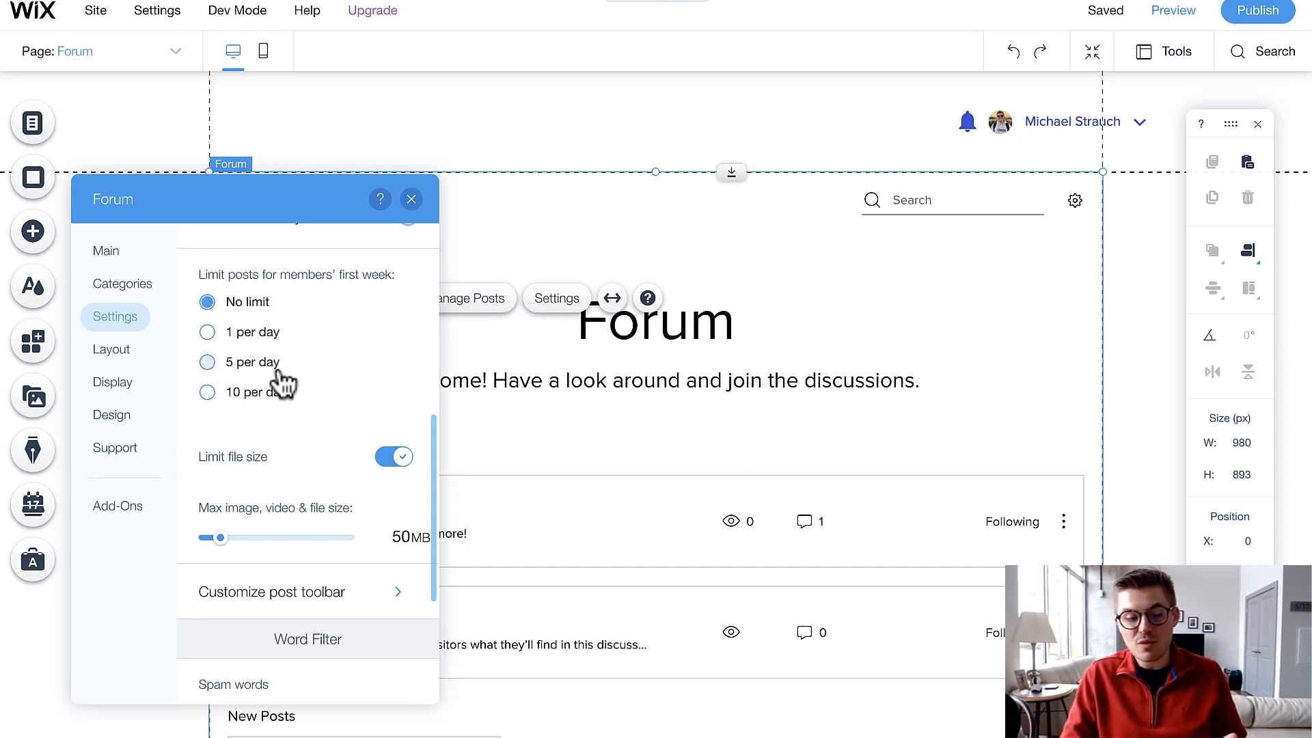
pyautogui.click(263, 402)
pyautogui.click(262, 366)
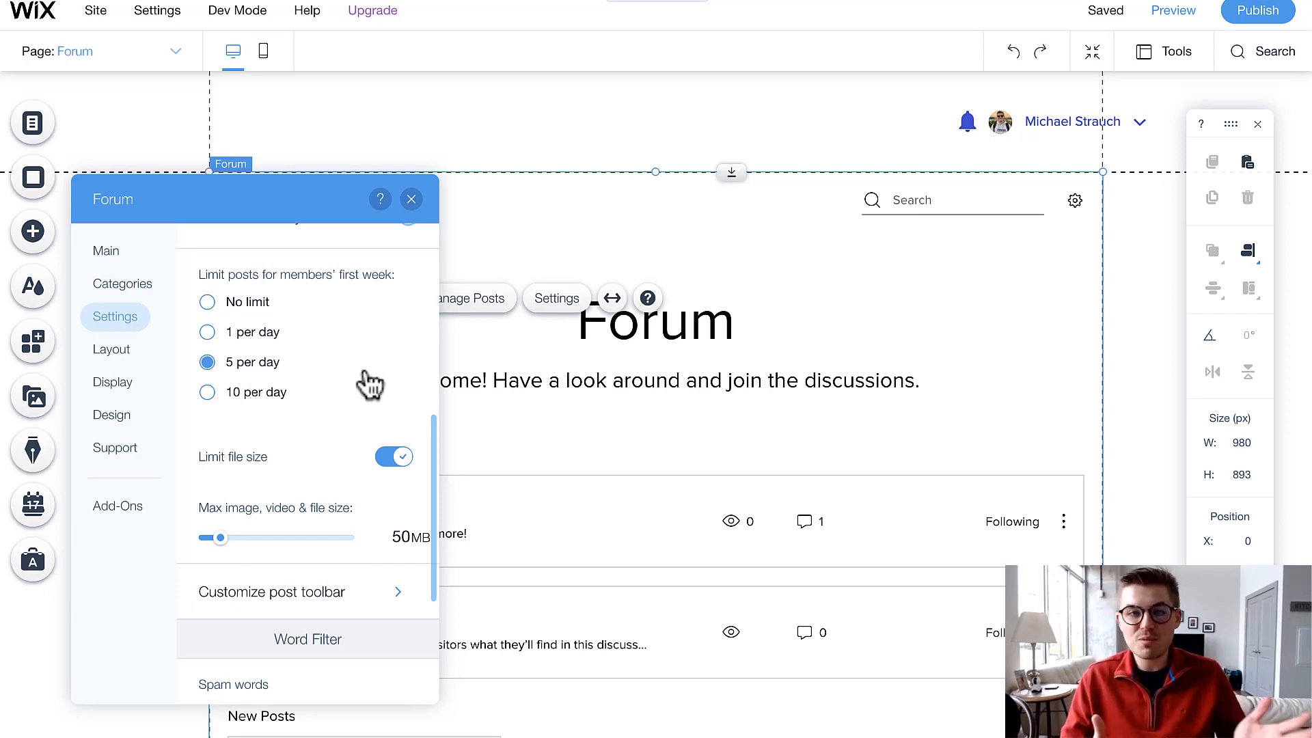
# Step: Raise the maximum image, video and file size to 500 MB, and turn off the file size limit
pyautogui.scroll(-1, 369, 384)
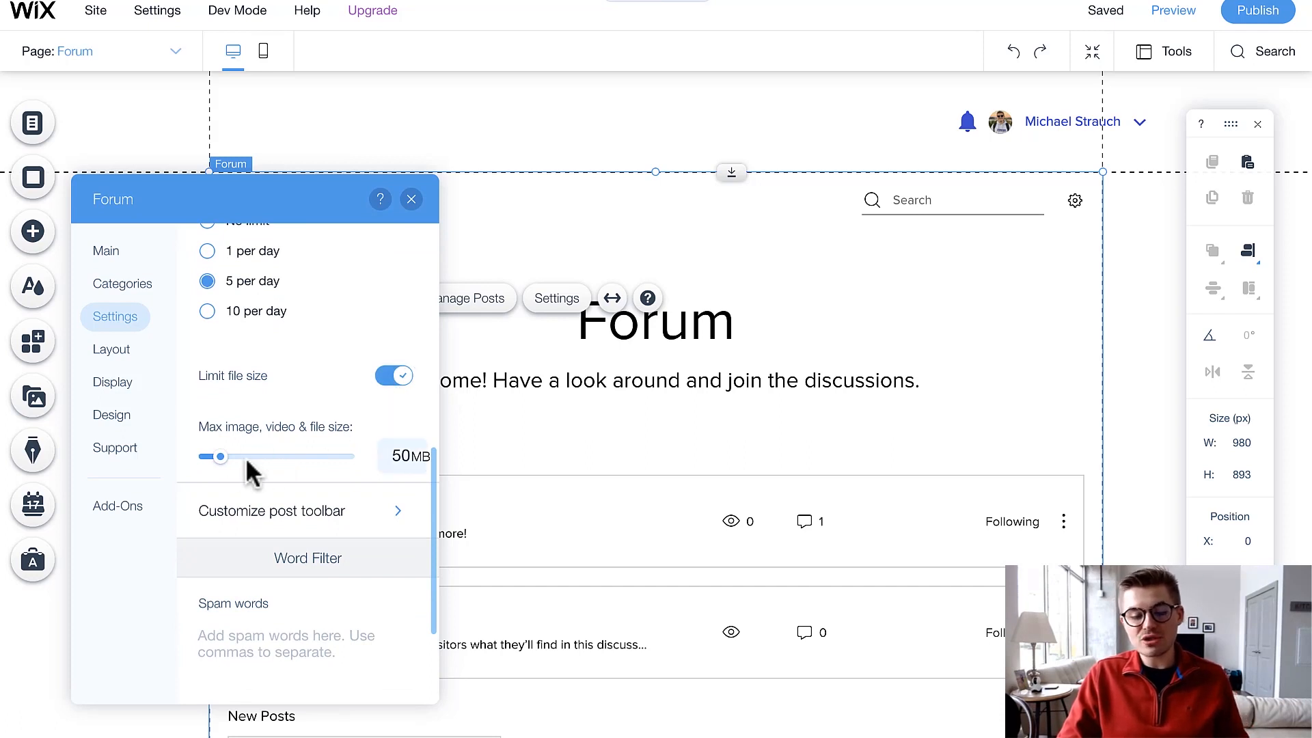
pyautogui.moveTo(214, 457); pyautogui.dragTo(360, 470)
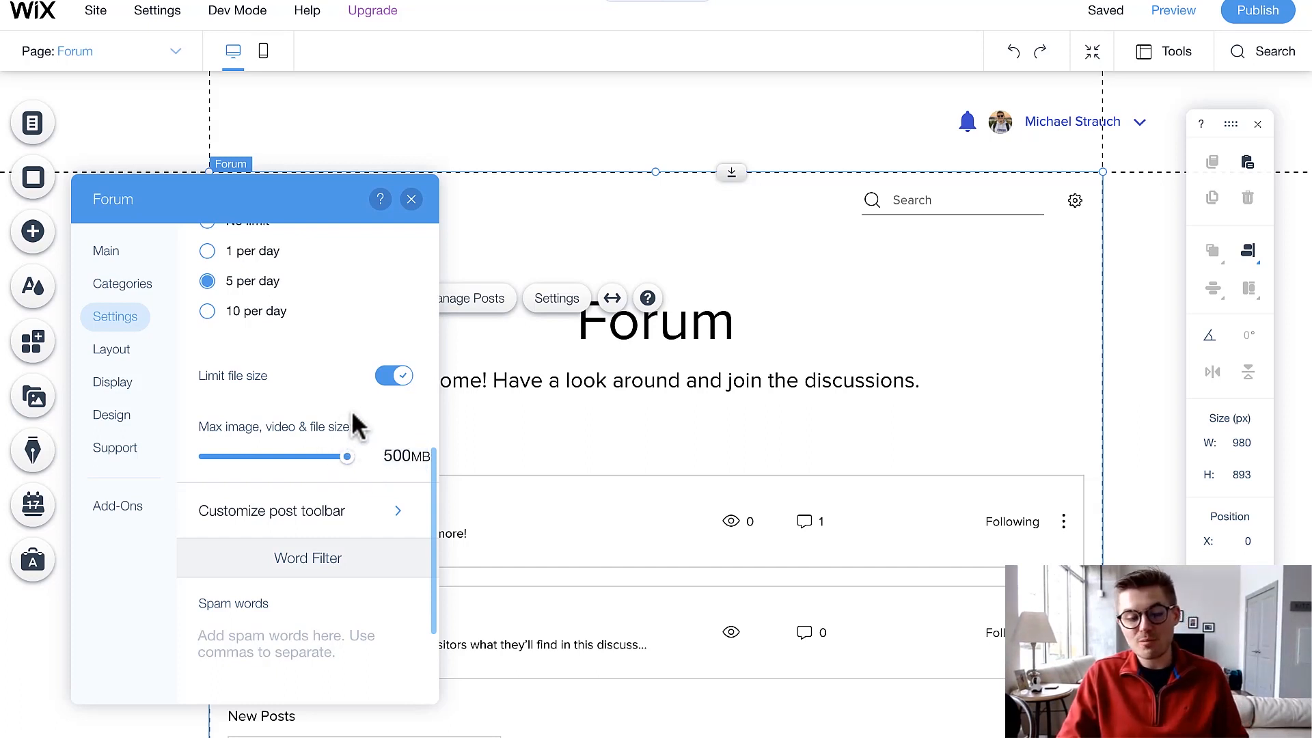
pyautogui.click(393, 378)
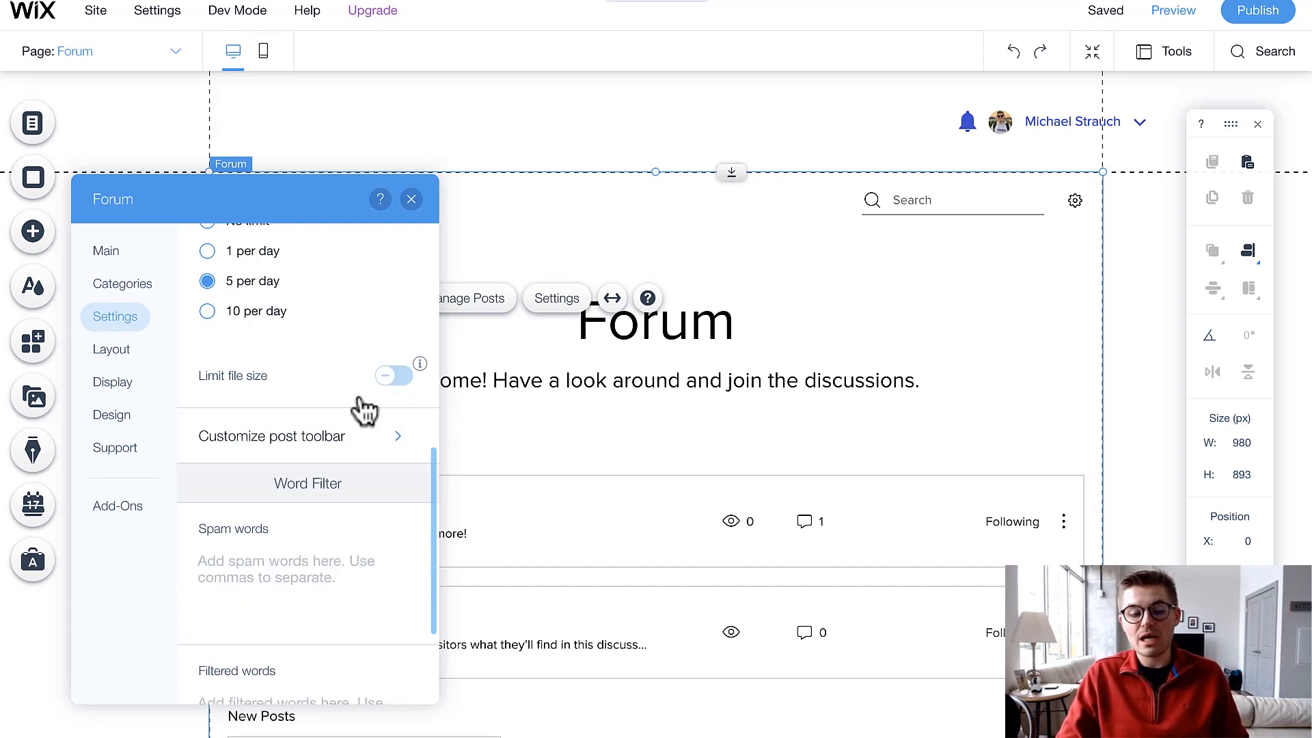
# Step: Open the forum's post toolbar customization, enable the HTML option and review the available post tools
pyautogui.click(318, 441)
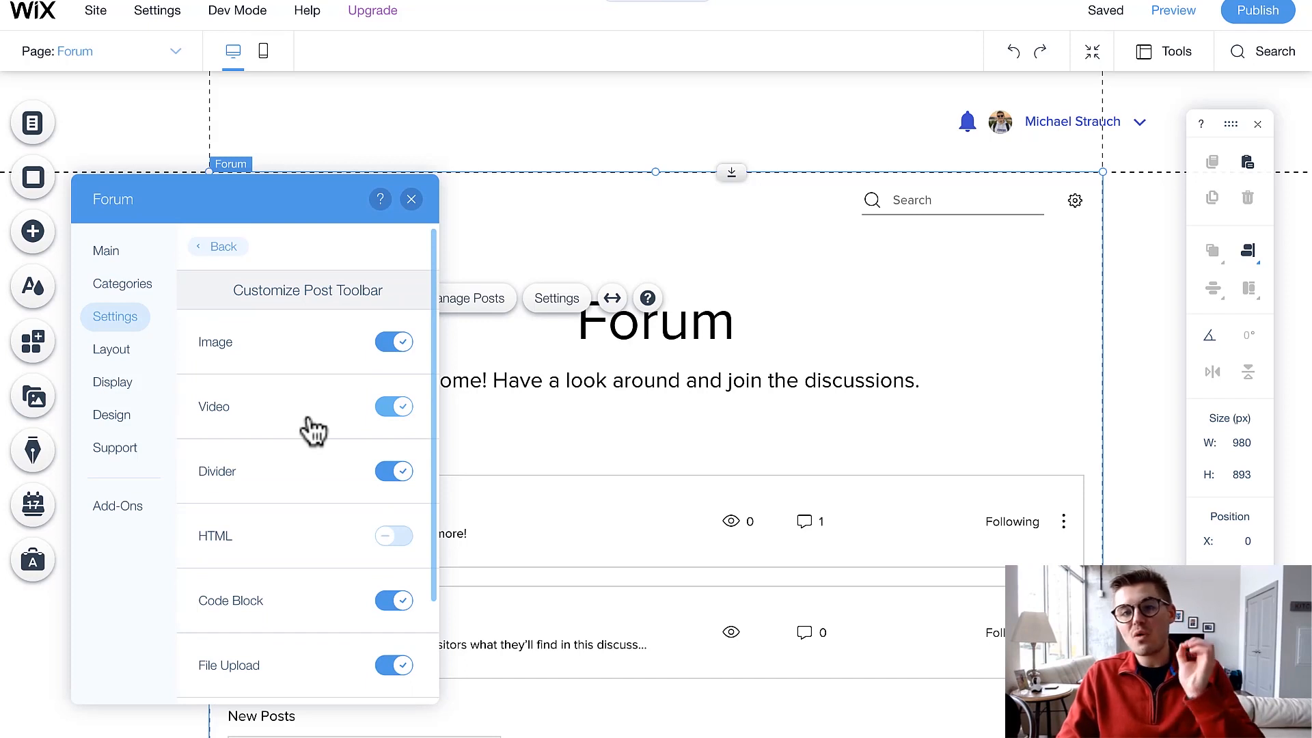
pyautogui.scroll(-1, 313, 429)
pyautogui.scroll(-2, 285, 410)
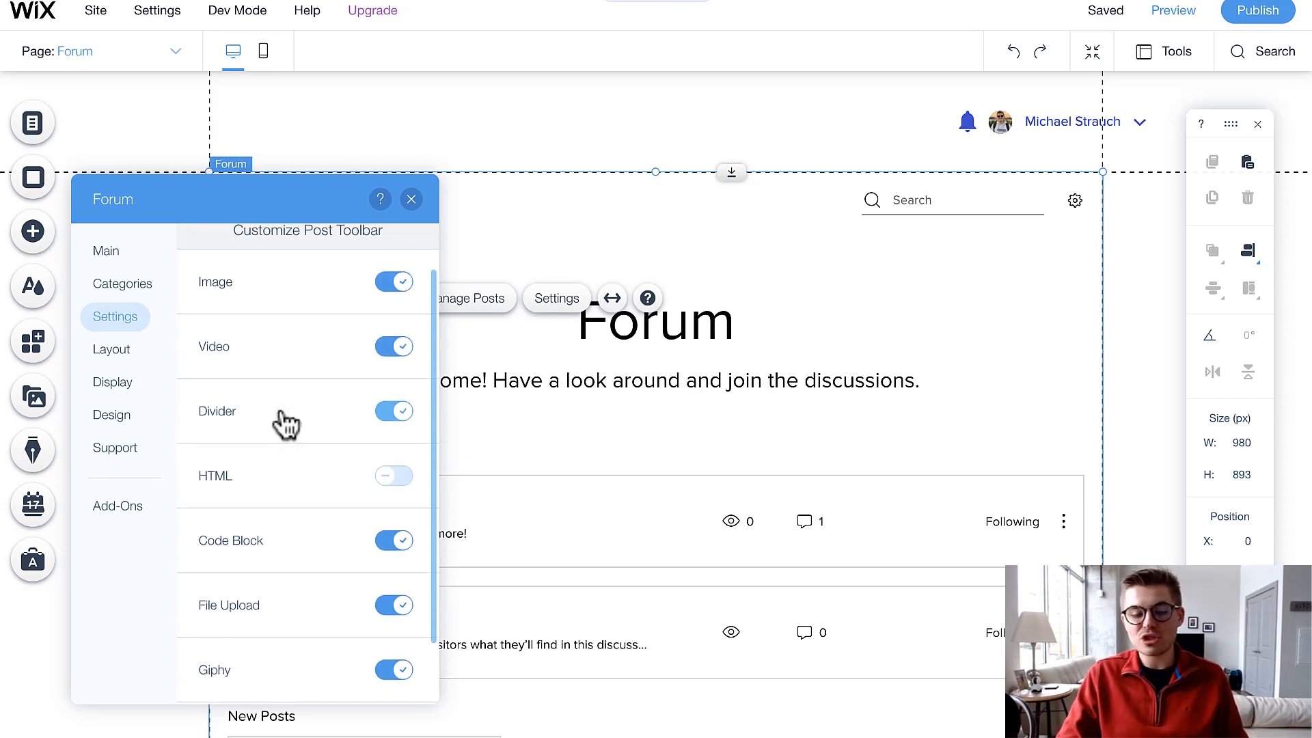
pyautogui.scroll(-1, 266, 421)
pyautogui.click(400, 424)
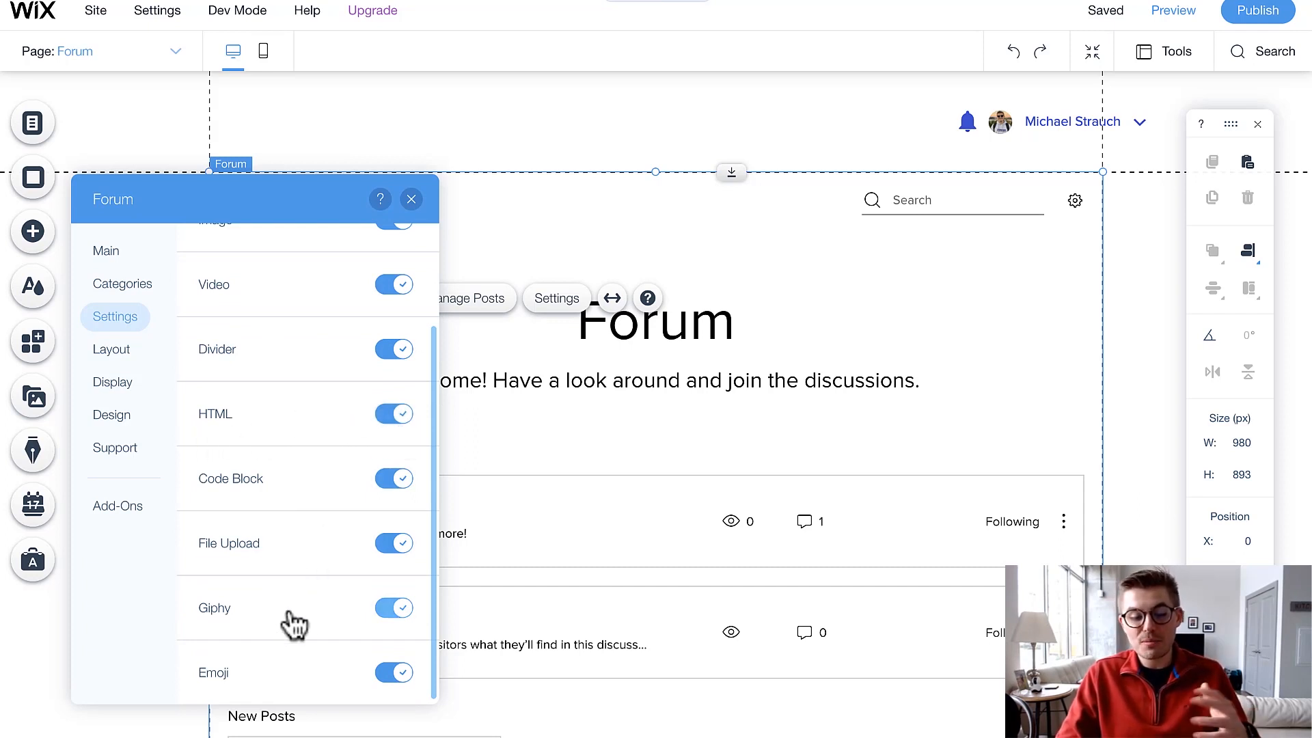
pyautogui.scroll(3, 292, 624)
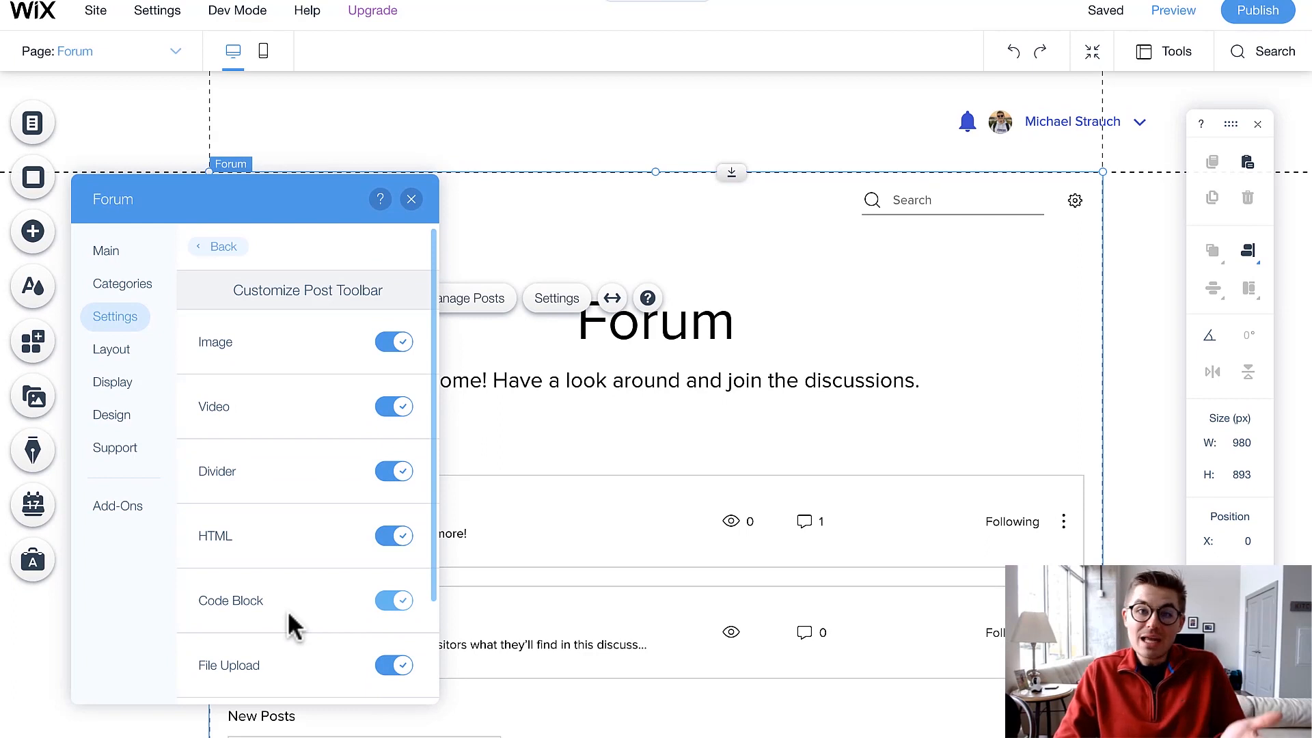
pyautogui.scroll(-2, 287, 610)
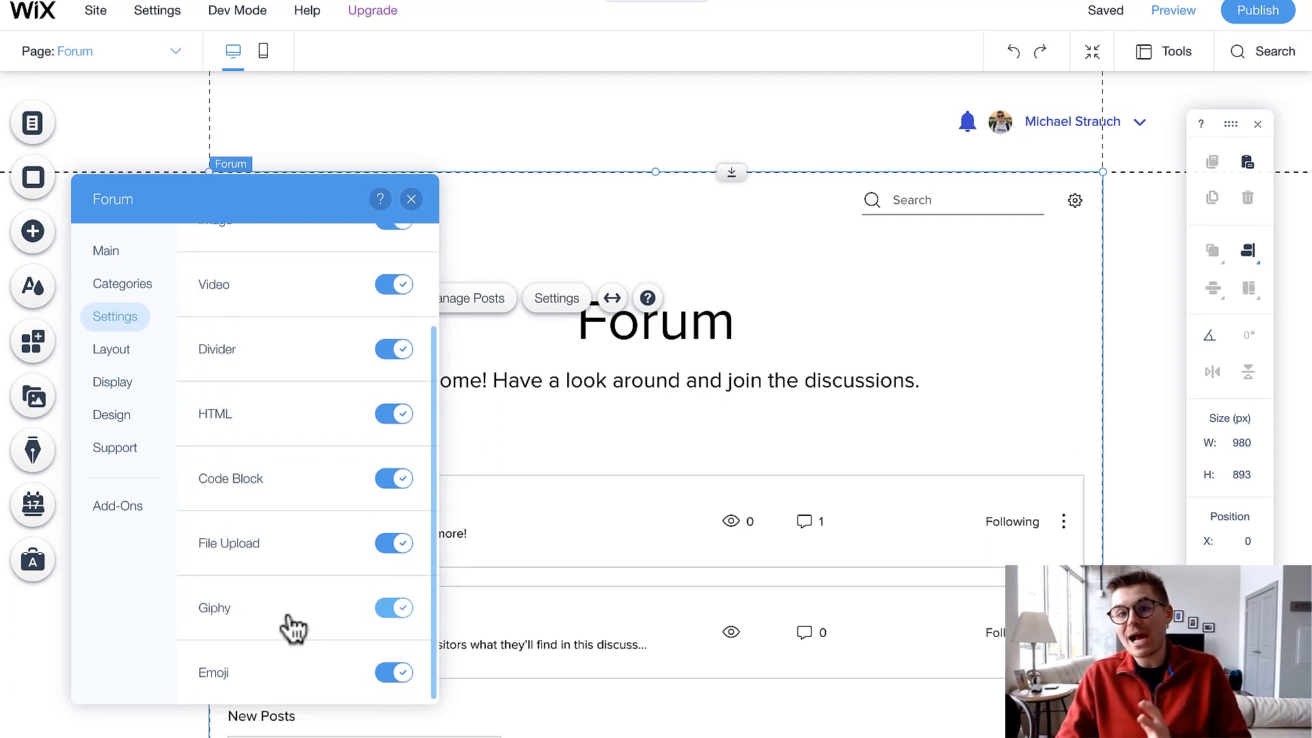
pyautogui.scroll(2, 292, 627)
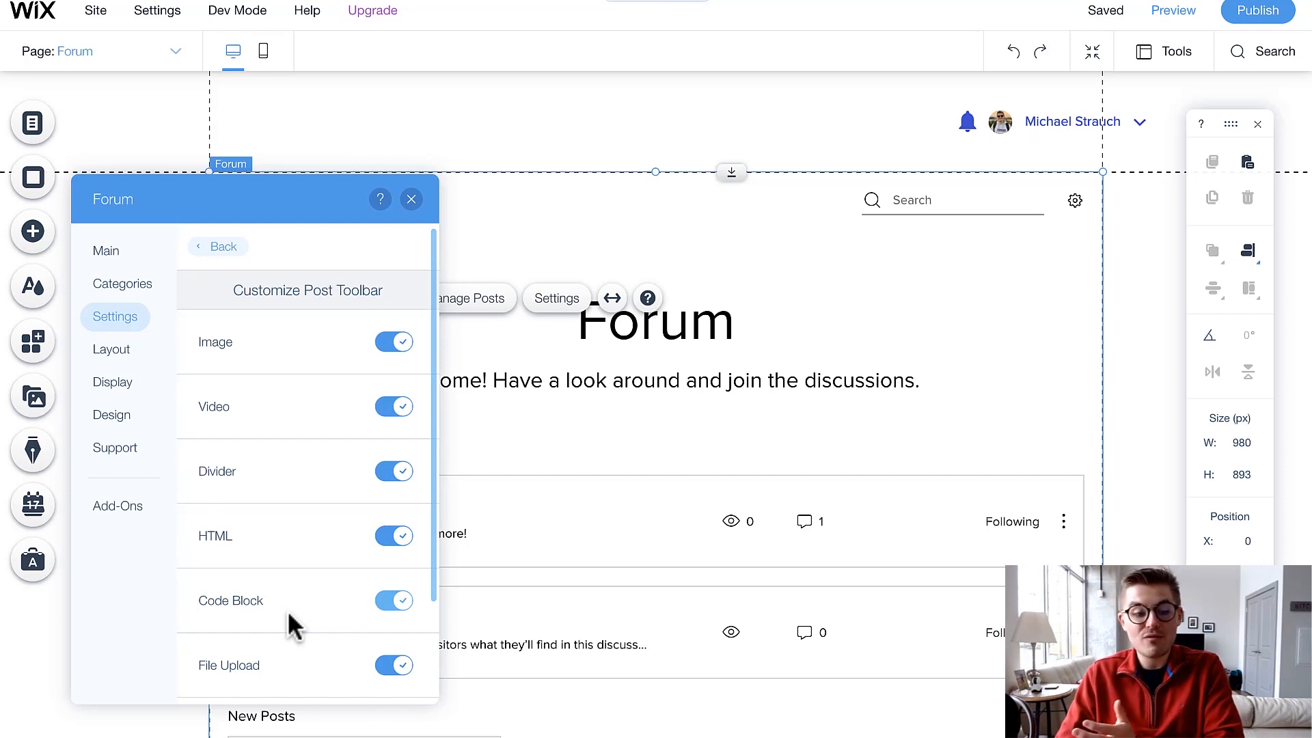
# Step: Disable HTML, Code Block, Video, Giphy and File Upload in the post toolbar
pyautogui.click(395, 535)
pyautogui.scroll(-3, 316, 577)
pyautogui.click(396, 480)
pyautogui.scroll(1, 306, 417)
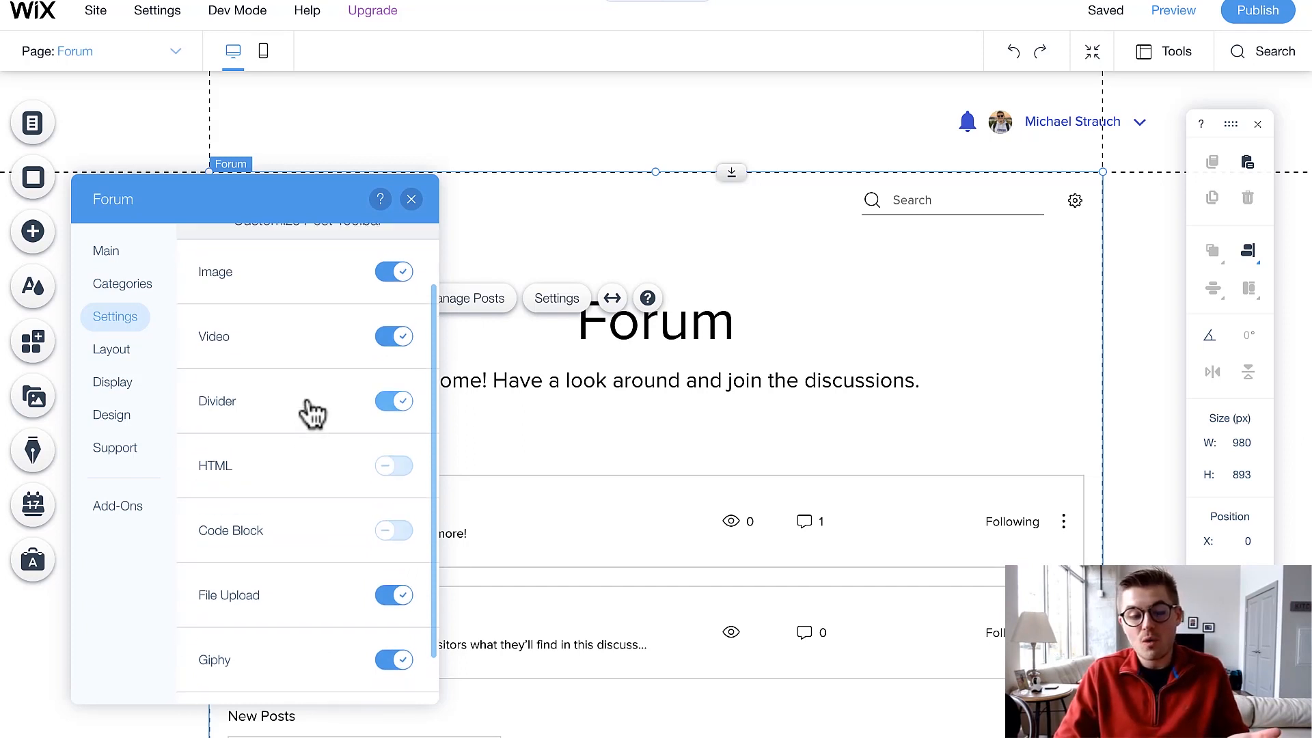
pyautogui.click(392, 338)
pyautogui.scroll(-1, 335, 506)
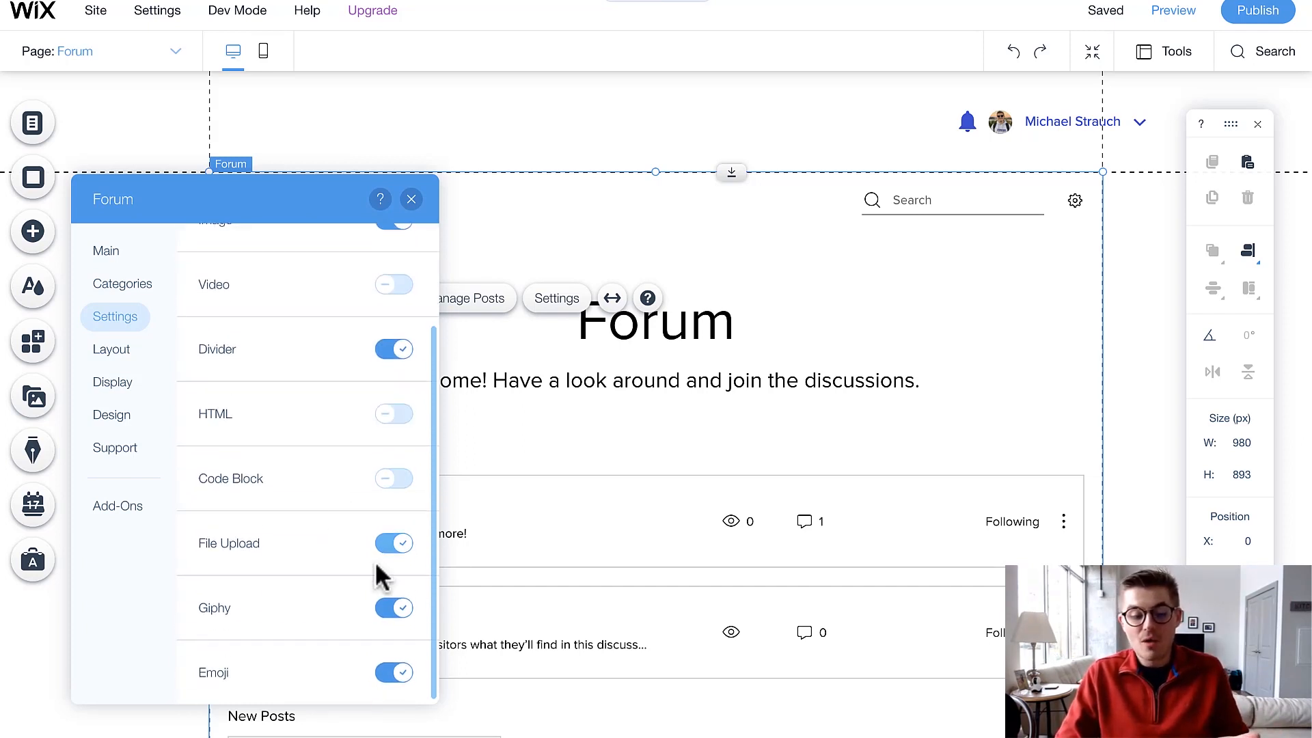
pyautogui.click(399, 611)
pyautogui.click(403, 557)
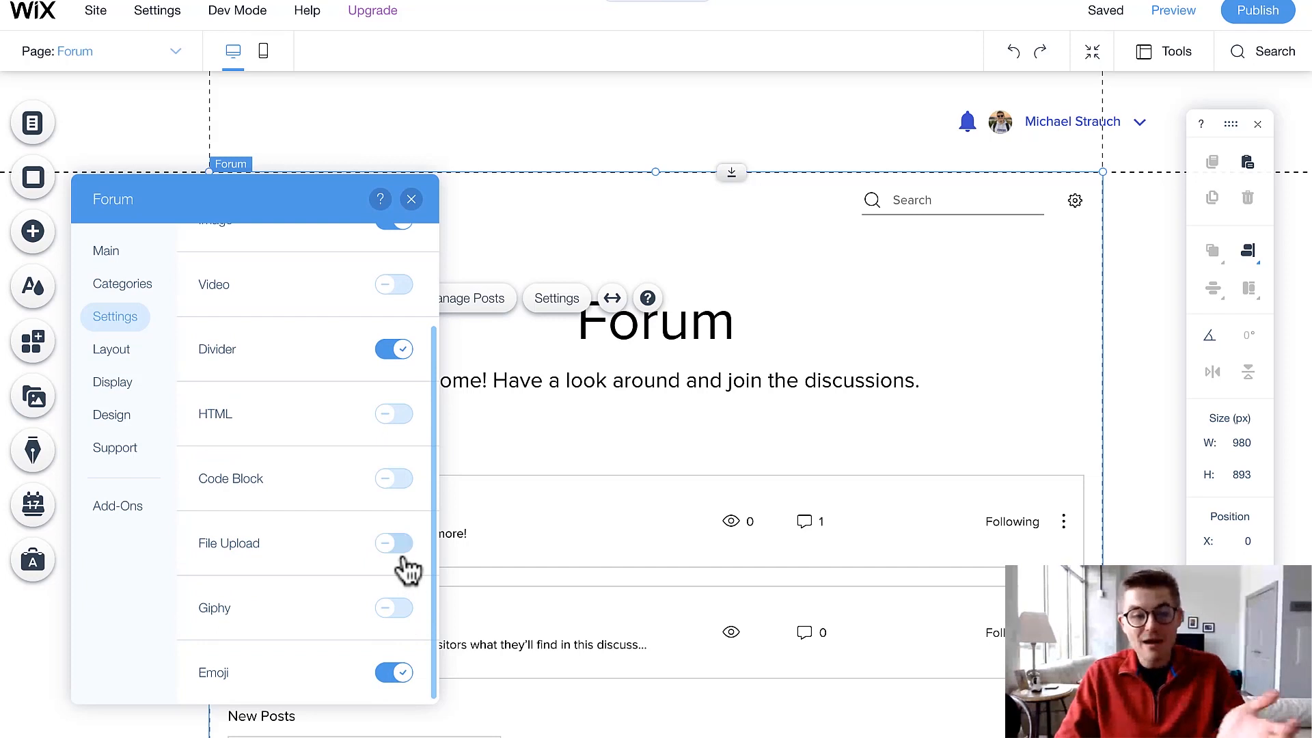
# Step: Re-enable Video, HTML, Code Block, File Upload and Giphy in the post toolbar
pyautogui.scroll(2, 408, 569)
pyautogui.click(395, 411)
pyautogui.click(403, 534)
pyautogui.scroll(-1, 407, 545)
pyautogui.click(400, 485)
pyautogui.click(400, 555)
pyautogui.click(402, 558)
pyautogui.click(404, 559)
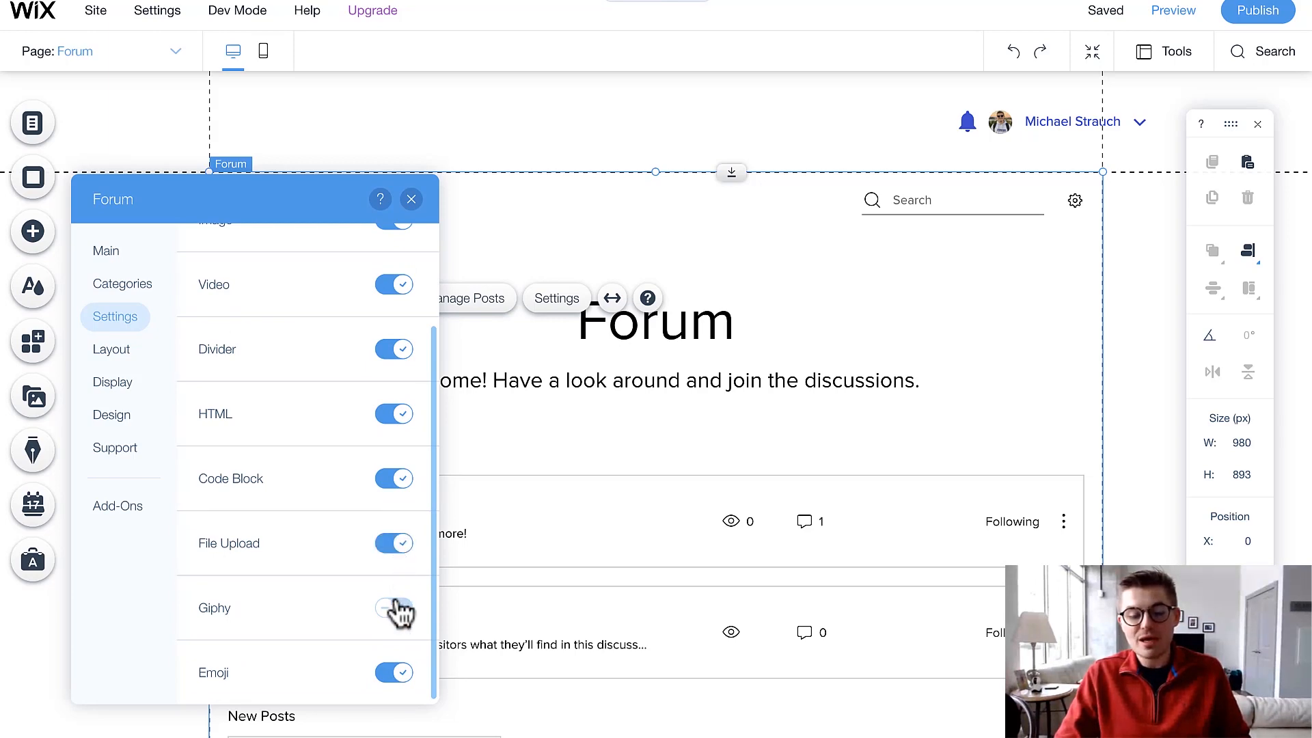
pyautogui.scroll(2, 317, 604)
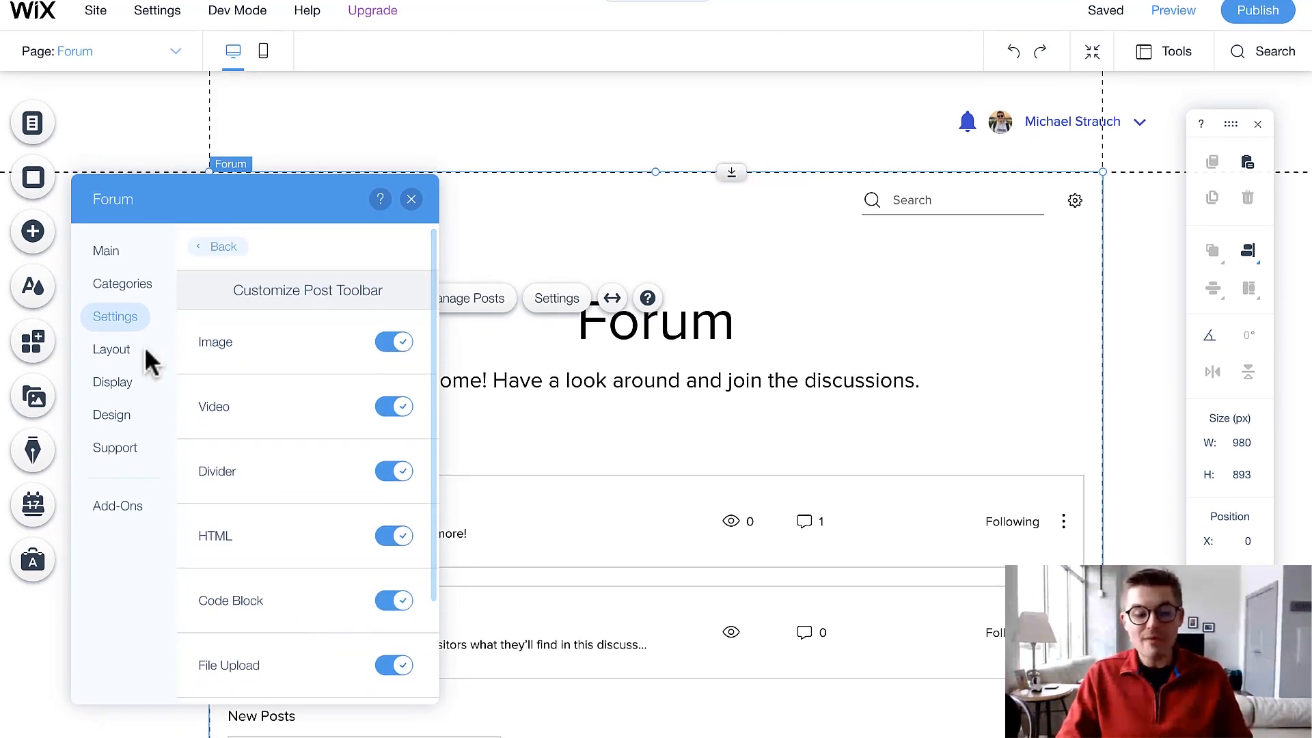
# Step: Leave the post toolbar customization and examine the forum's Word Filter fields for spam words and filtered words
pyautogui.scroll(-2, 236, 410)
pyautogui.scroll(2, 232, 386)
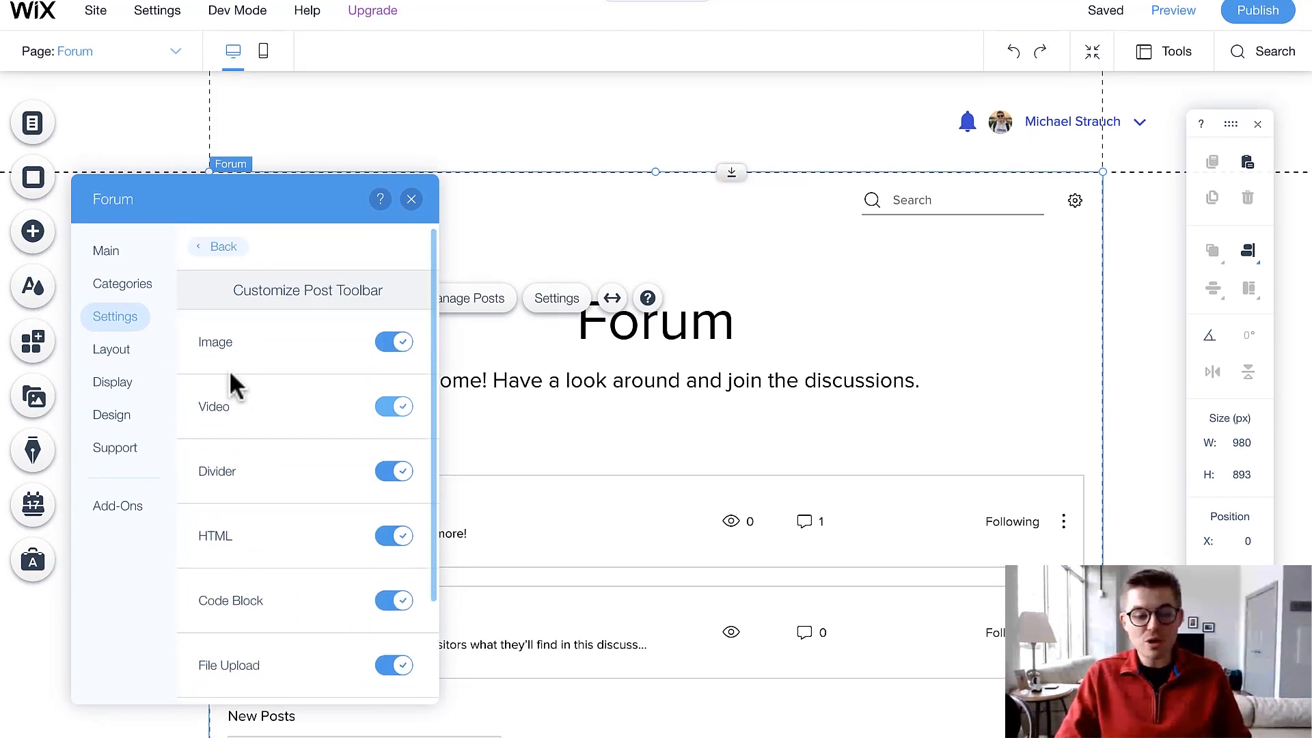
pyautogui.click(223, 246)
pyautogui.scroll(-8, 293, 572)
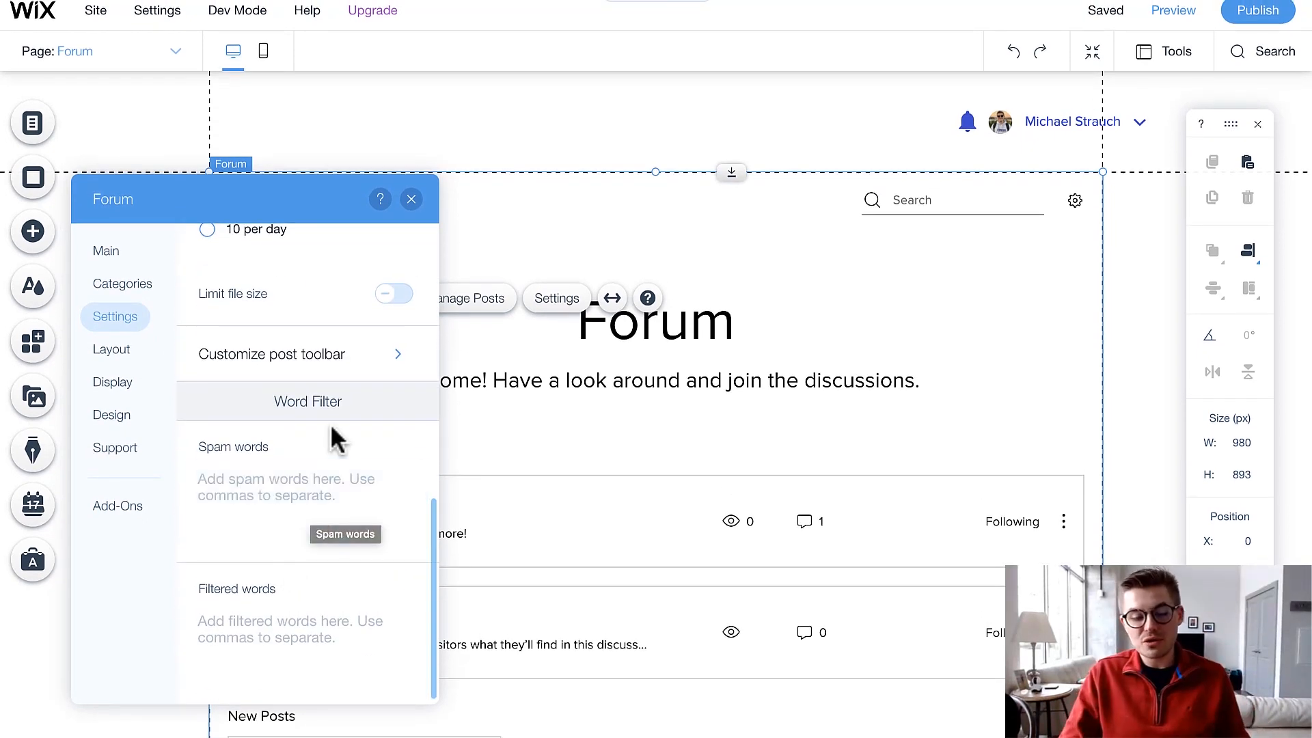
pyautogui.click(282, 488)
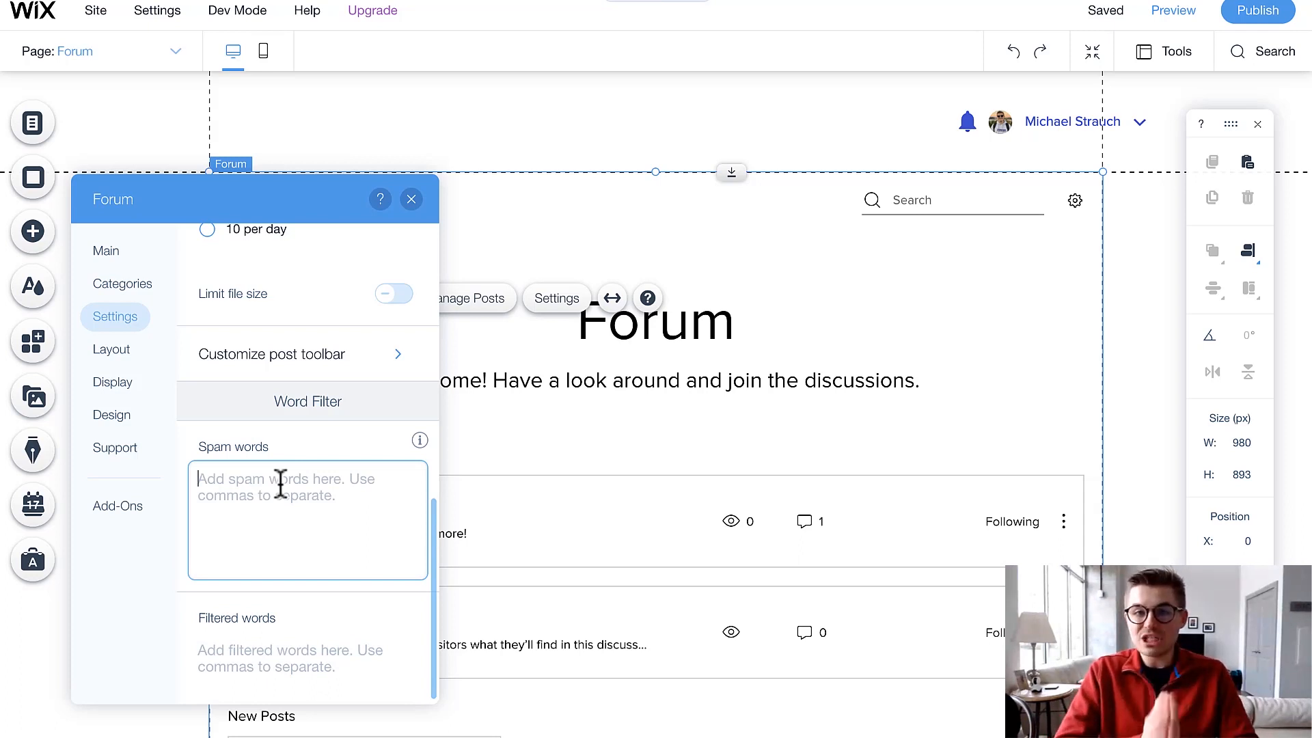
pyautogui.scroll(-1, 281, 484)
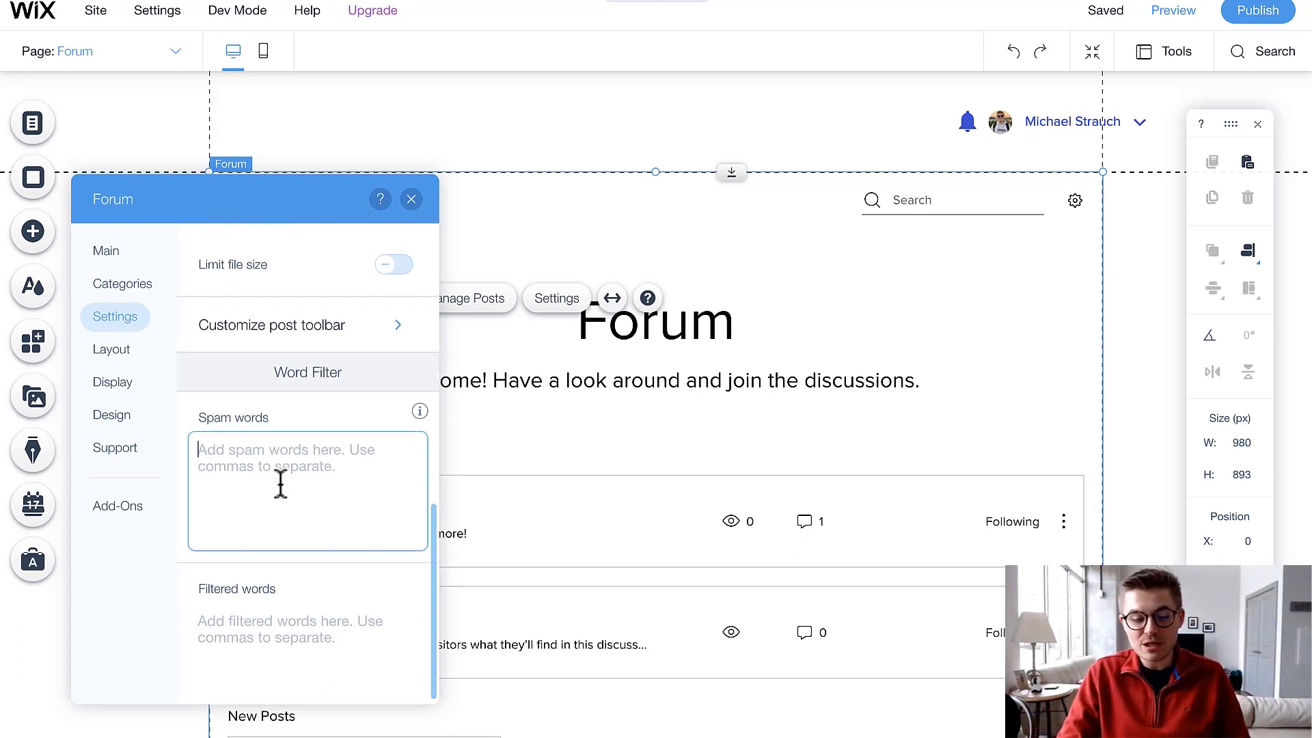
pyautogui.click(324, 656)
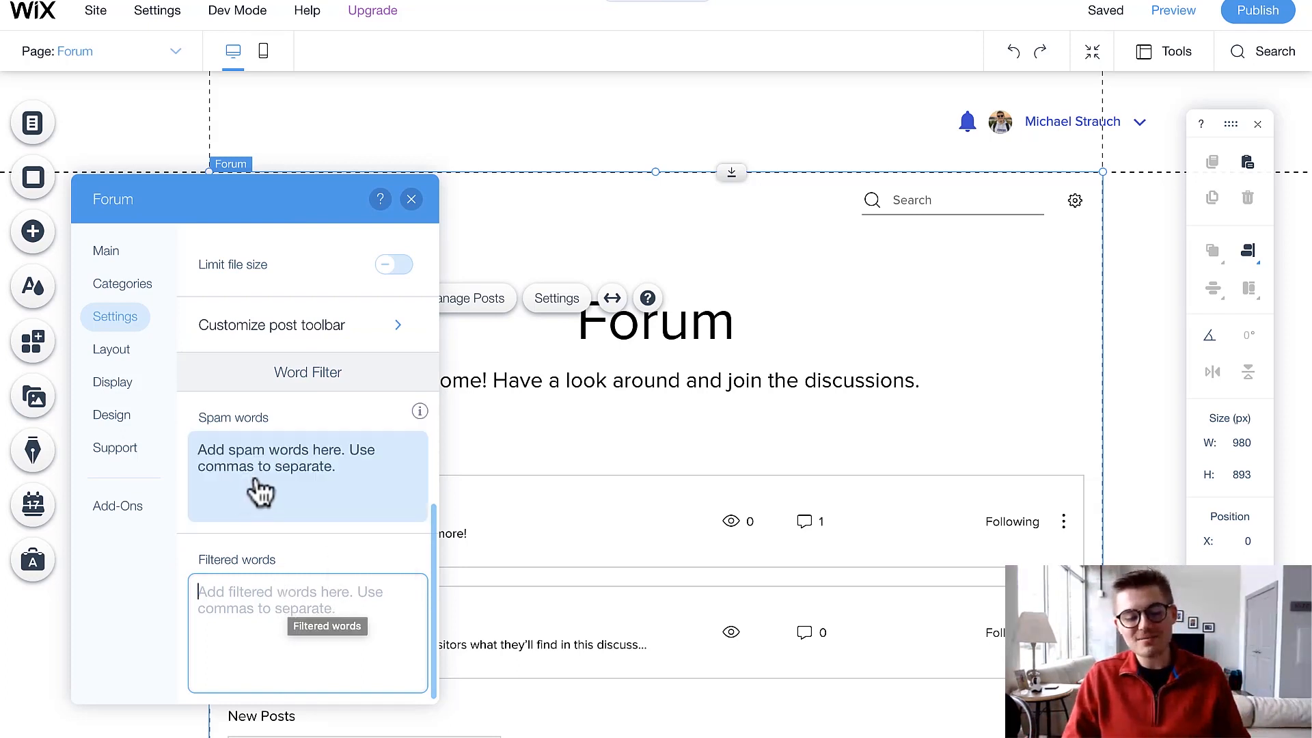
pyautogui.click(254, 499)
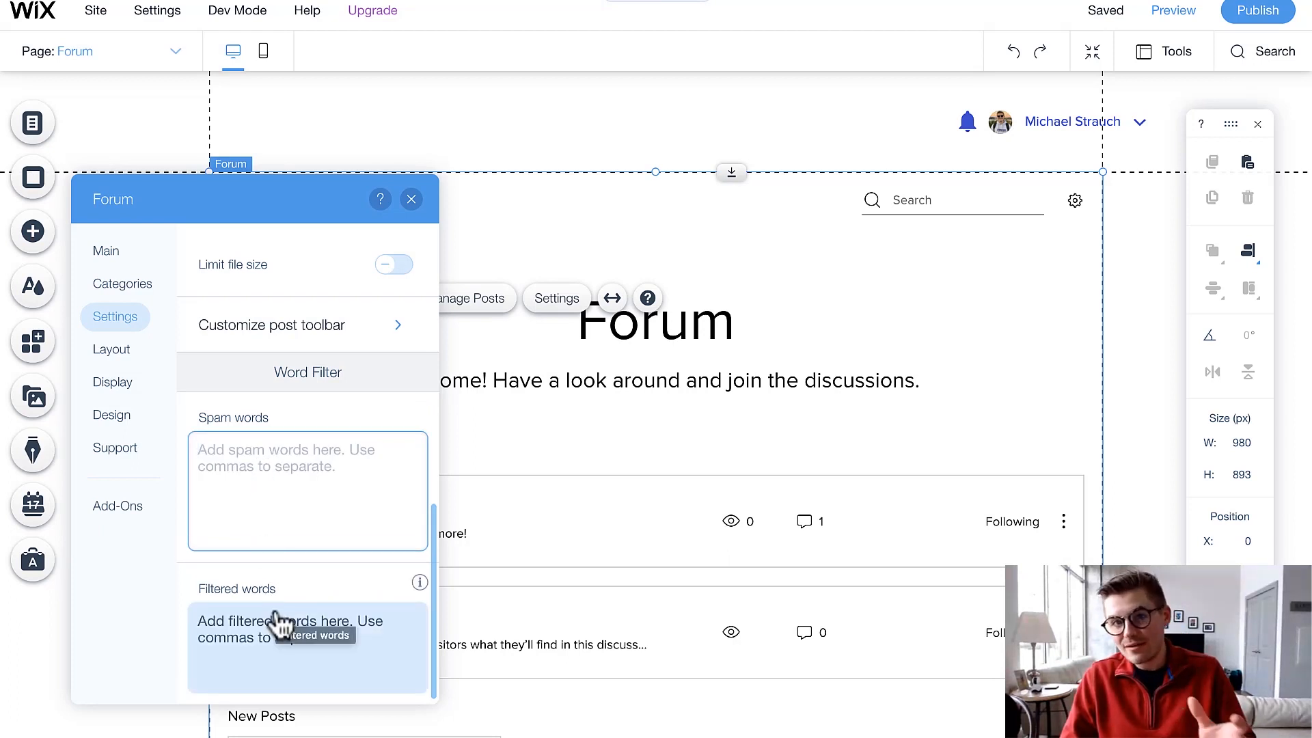
pyautogui.click(277, 623)
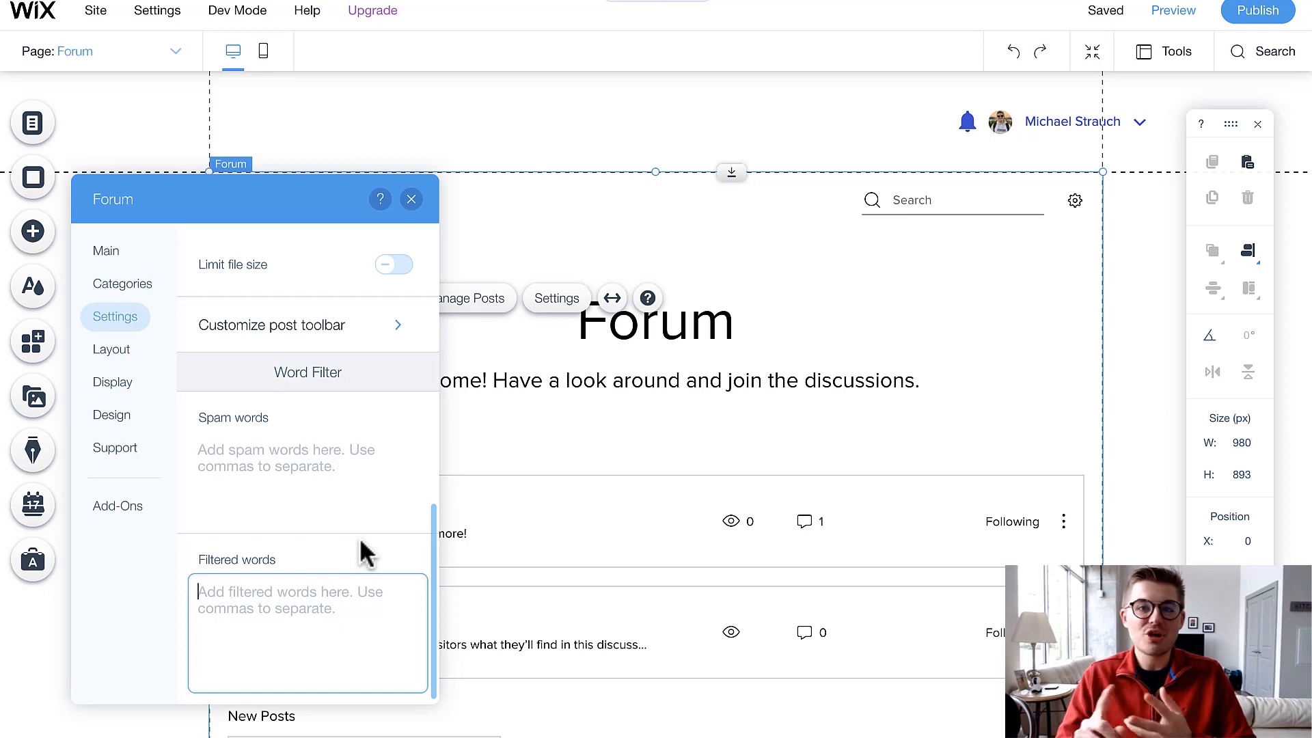
pyautogui.click(307, 464)
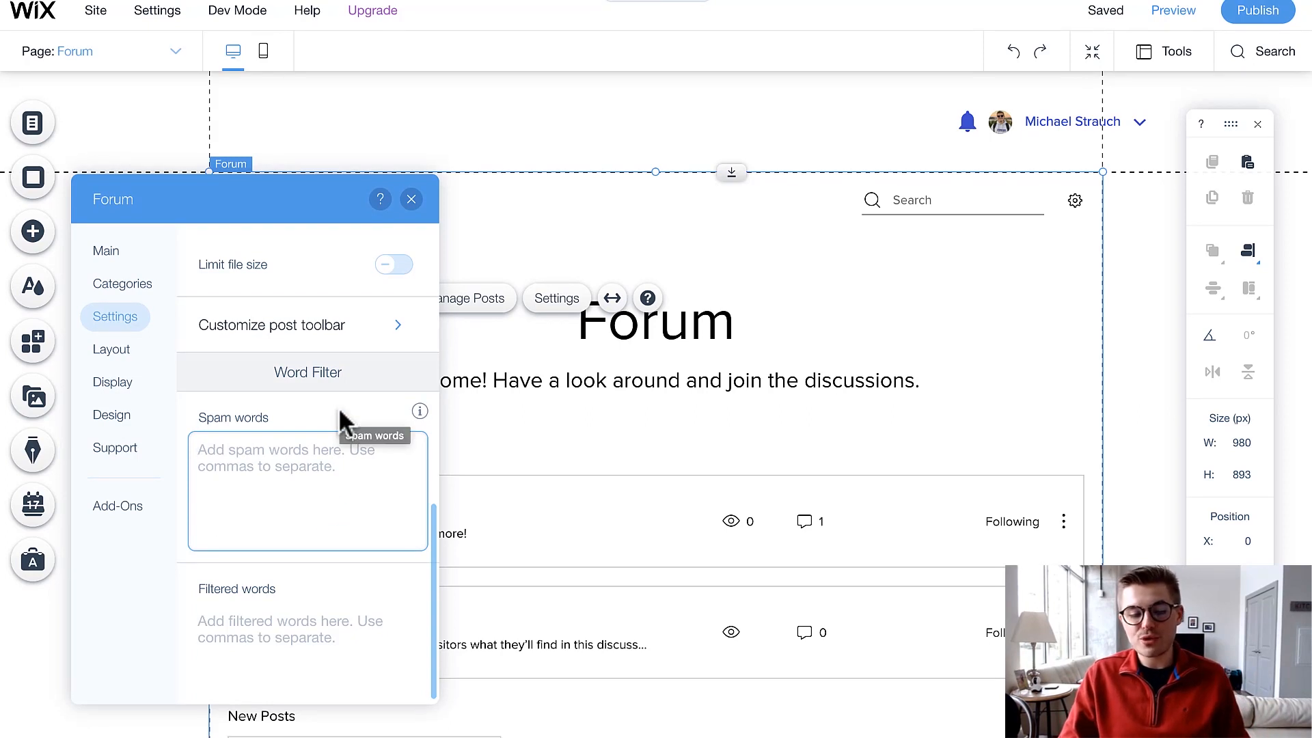
# Step: Set the forum's main page layout to Cards and enable showing subcategories
pyautogui.click(116, 352)
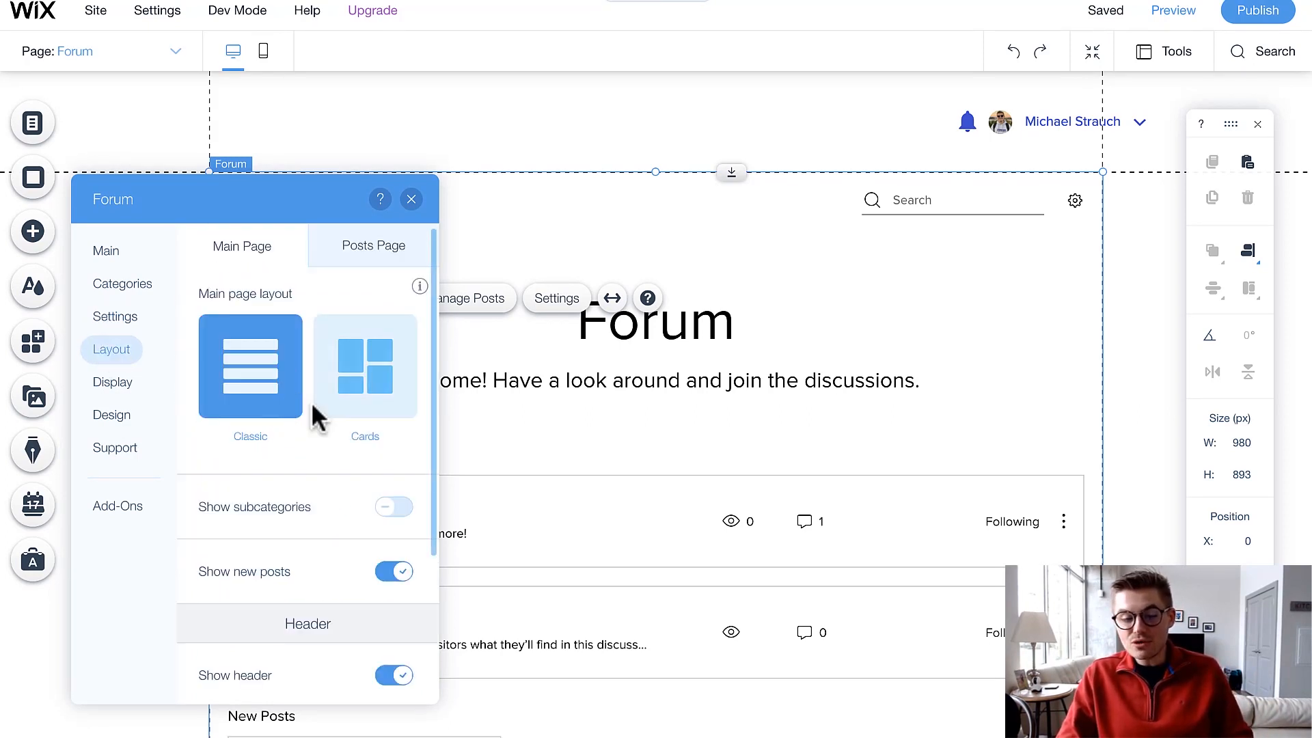
pyautogui.scroll(-2, 306, 441)
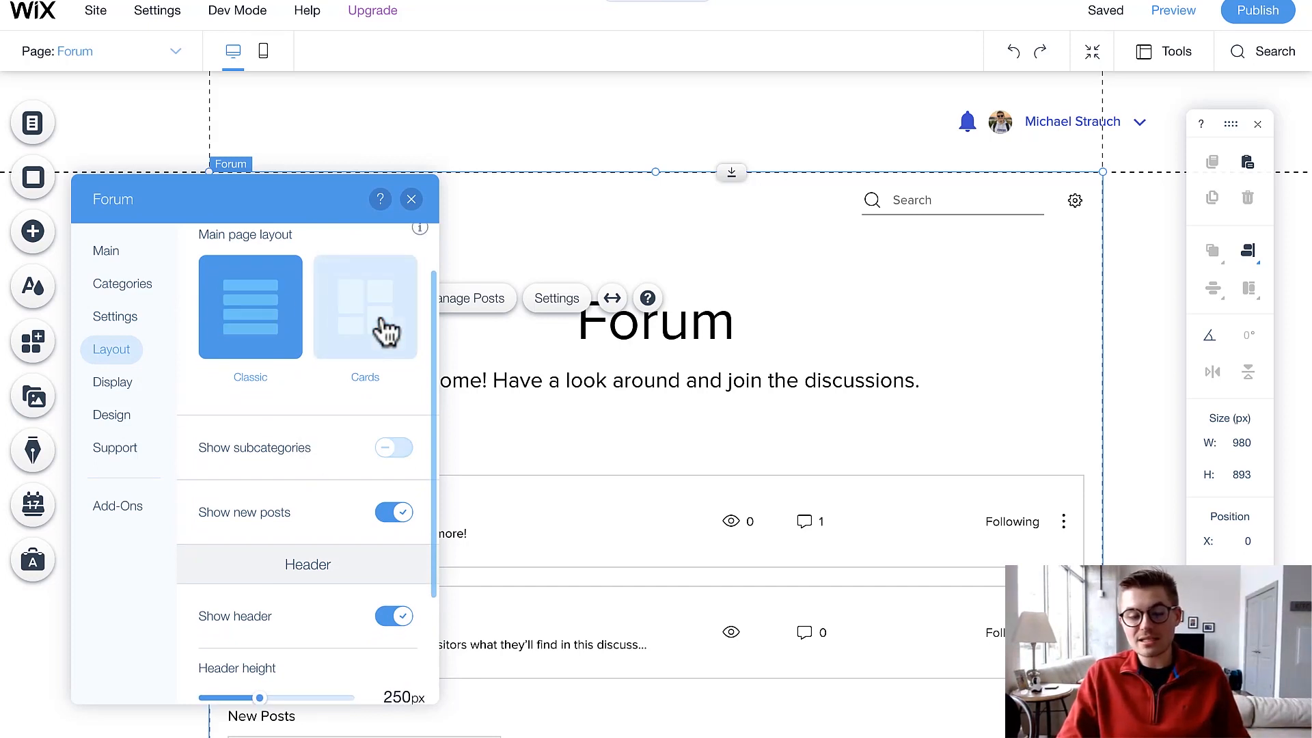
pyautogui.click(385, 328)
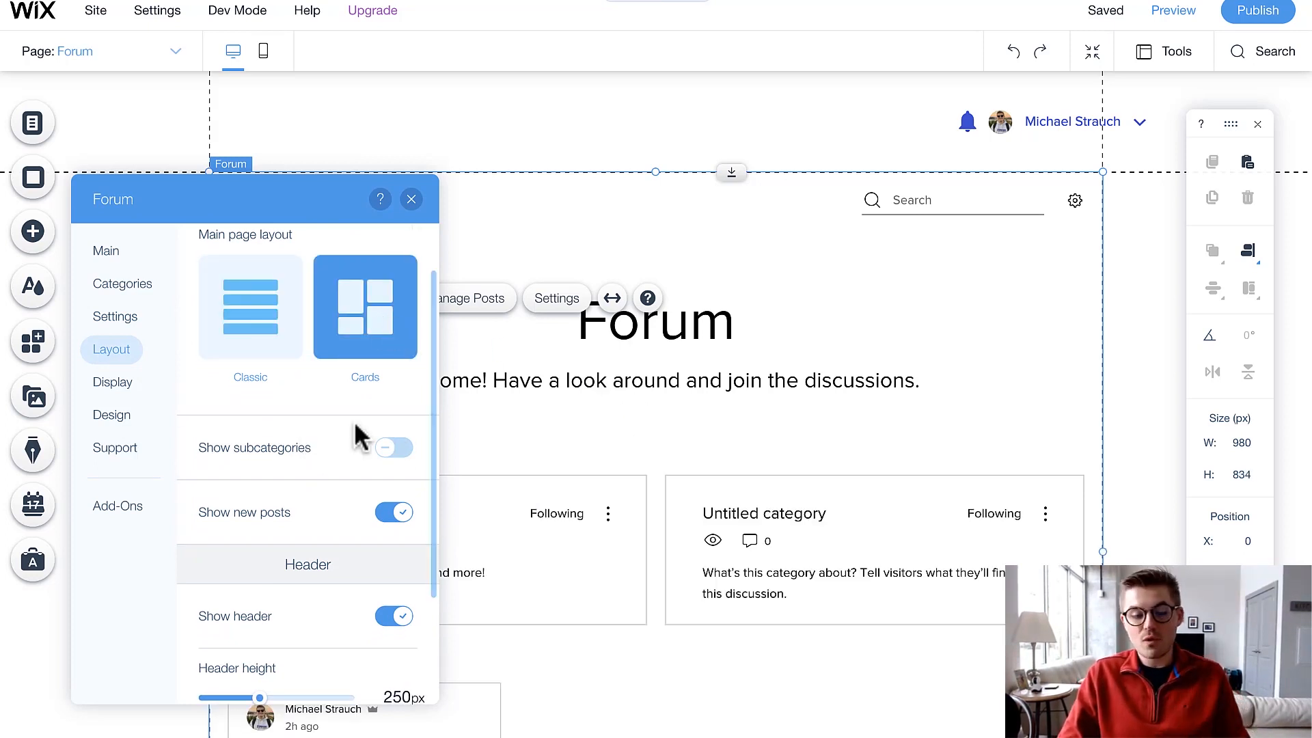
pyautogui.scroll(-1, 355, 434)
pyautogui.click(391, 383)
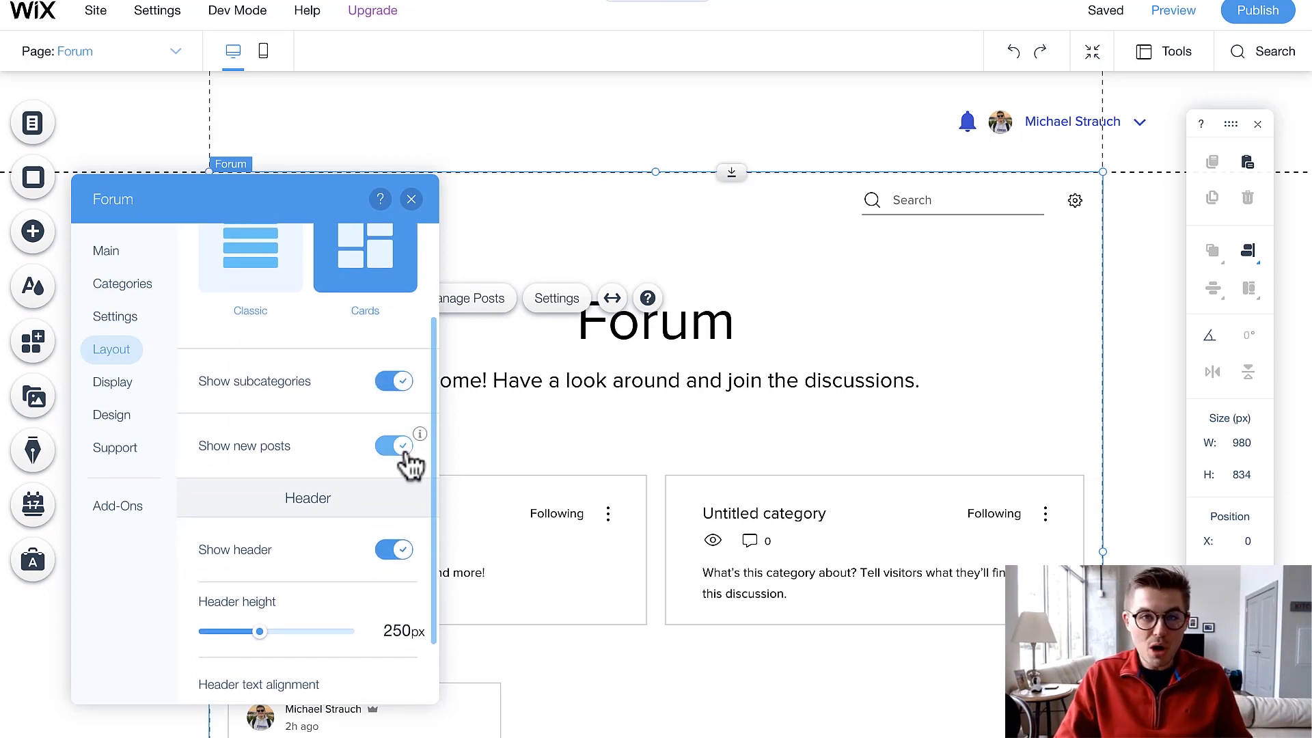
# Step: Turn the main page's new posts display off and back on, and review the header options
pyautogui.click(397, 445)
pyautogui.click(396, 446)
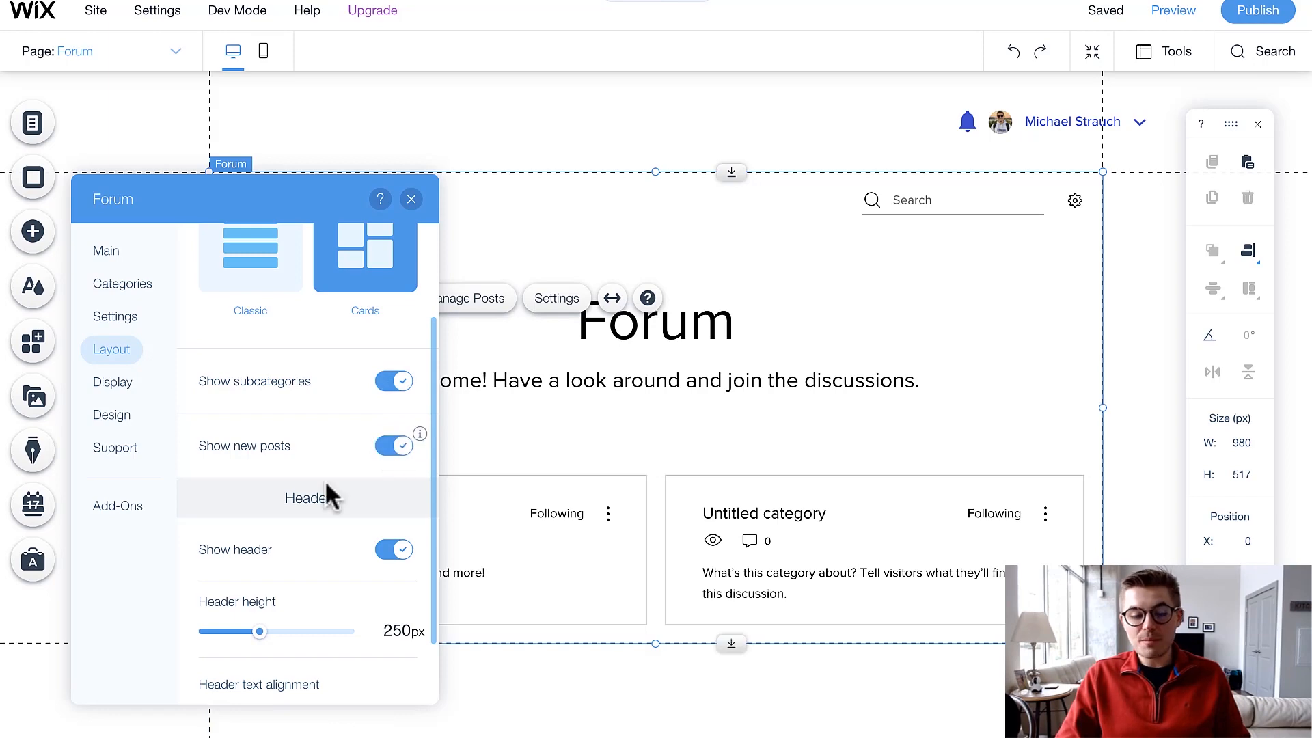
pyautogui.scroll(-2, 332, 496)
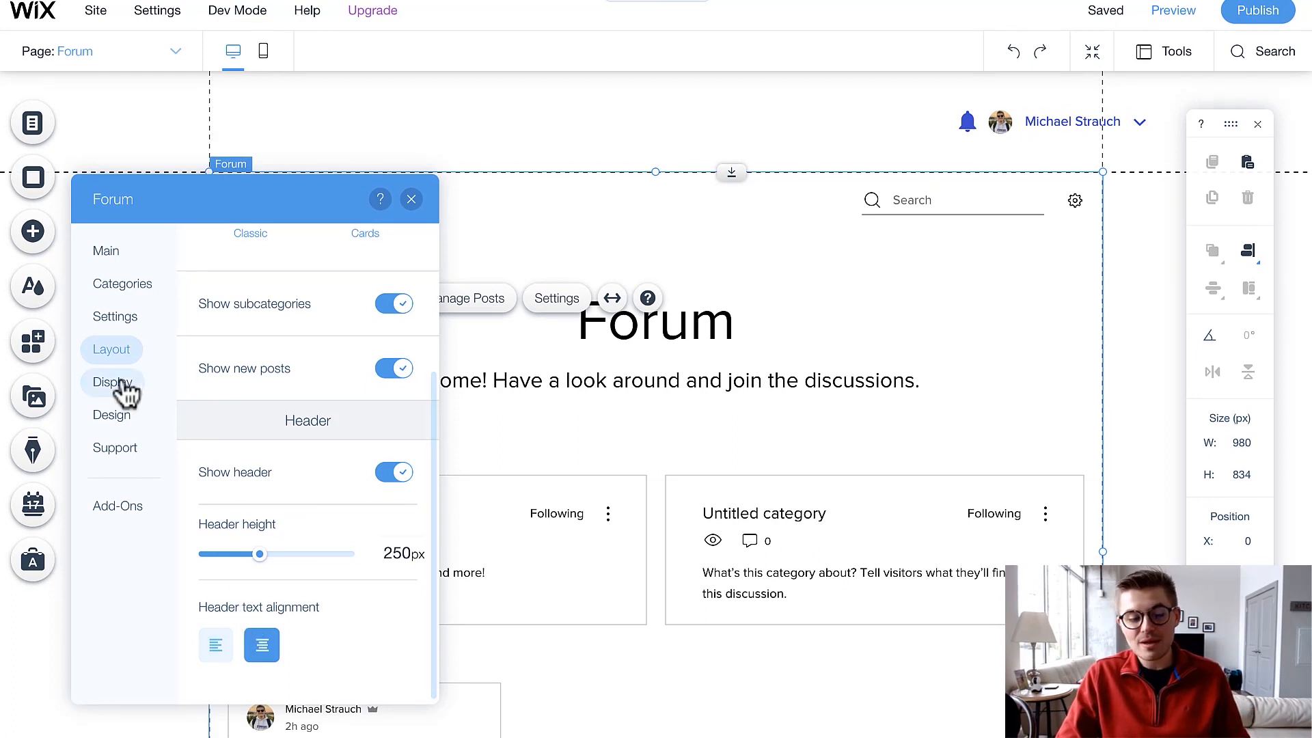
# Step: Examine the layout and header options for the forum's Posts Page
pyautogui.click(122, 384)
pyautogui.click(112, 350)
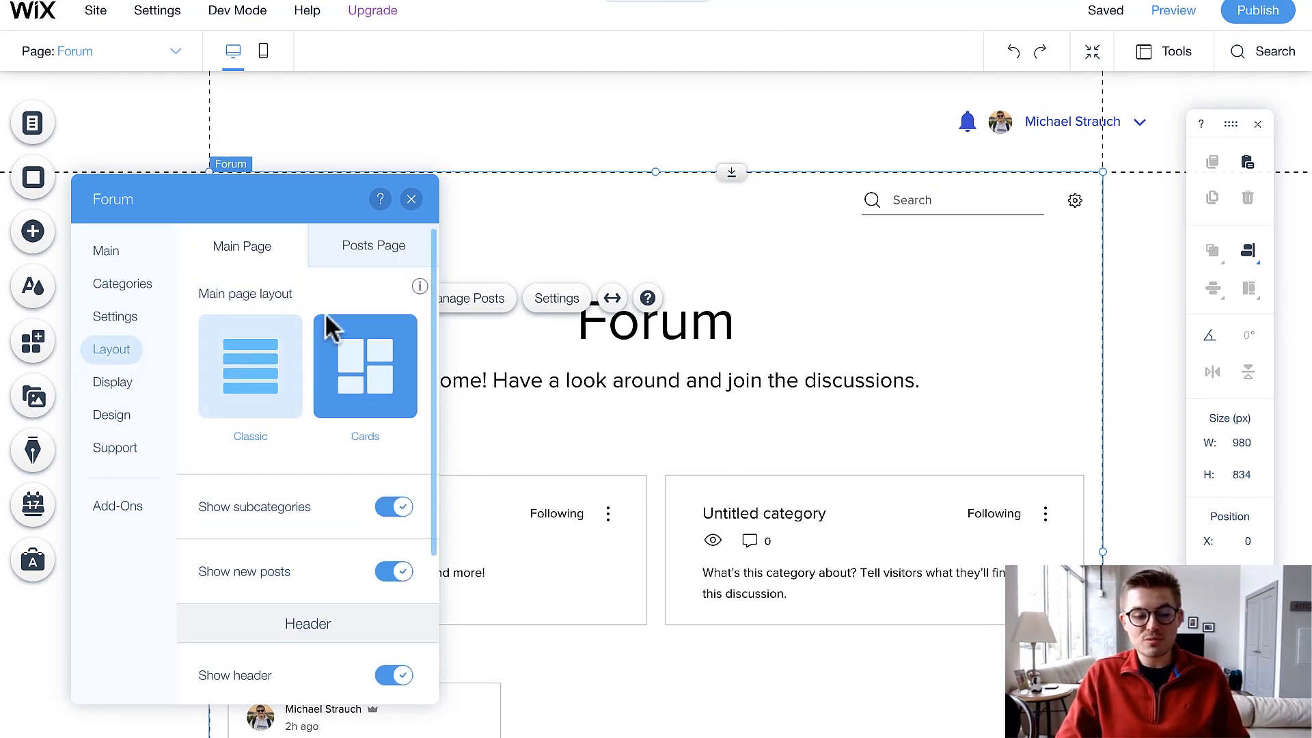
pyautogui.click(362, 252)
pyautogui.scroll(-1, 290, 540)
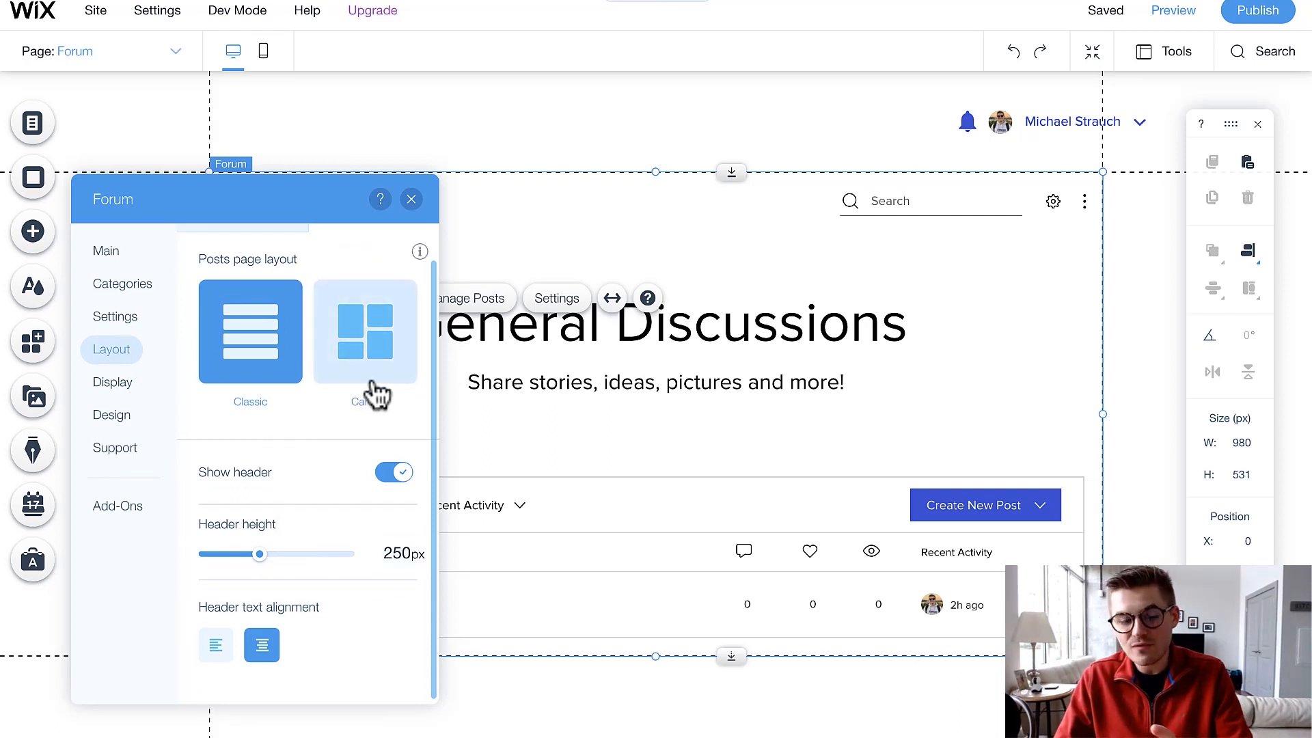
# Step: In the forum's display options, hide the view counter, hashtags and social sharing icons, and show all three again
pyautogui.click(114, 385)
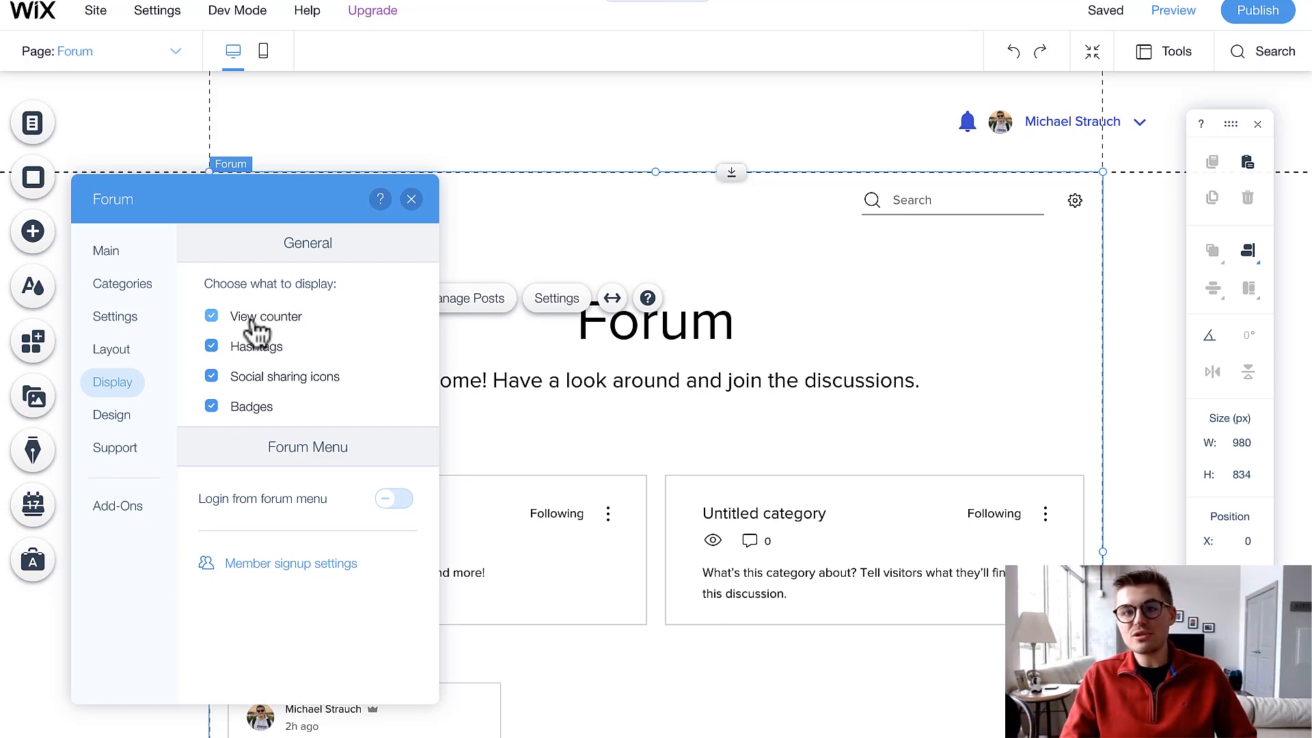
pyautogui.click(252, 321)
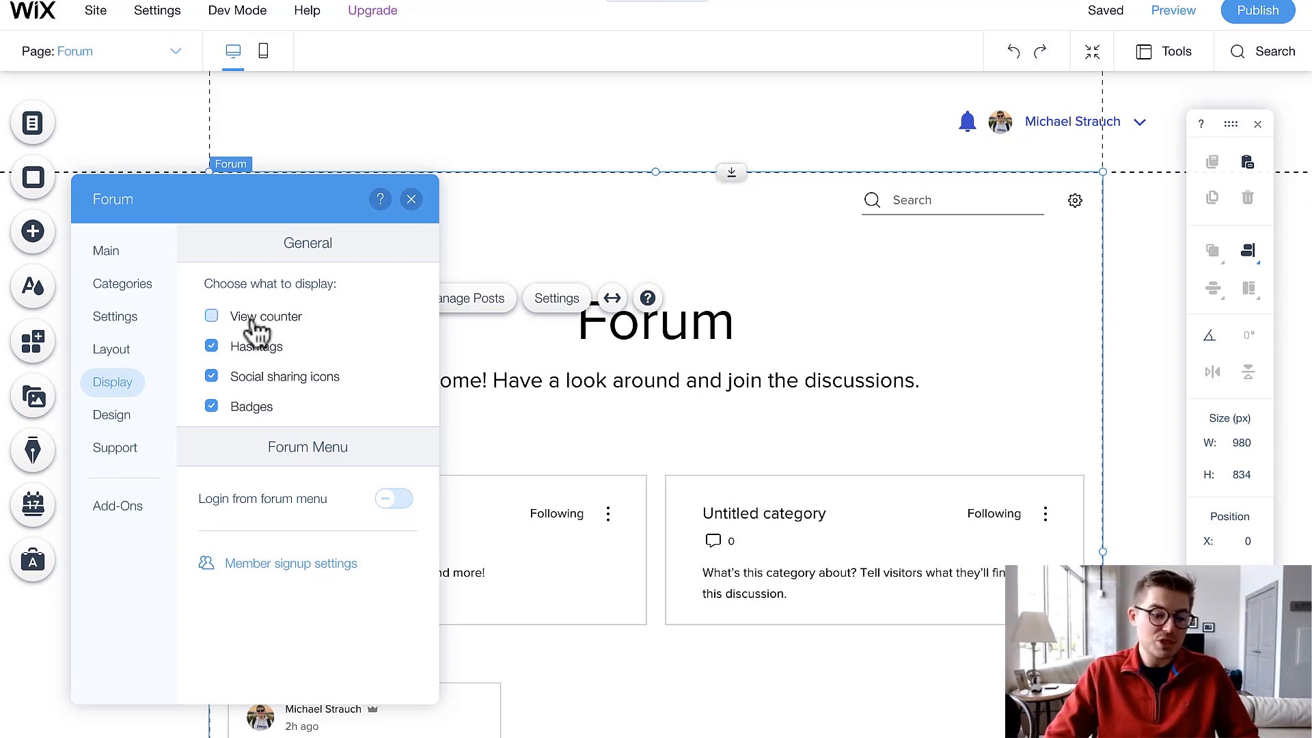
pyautogui.click(263, 377)
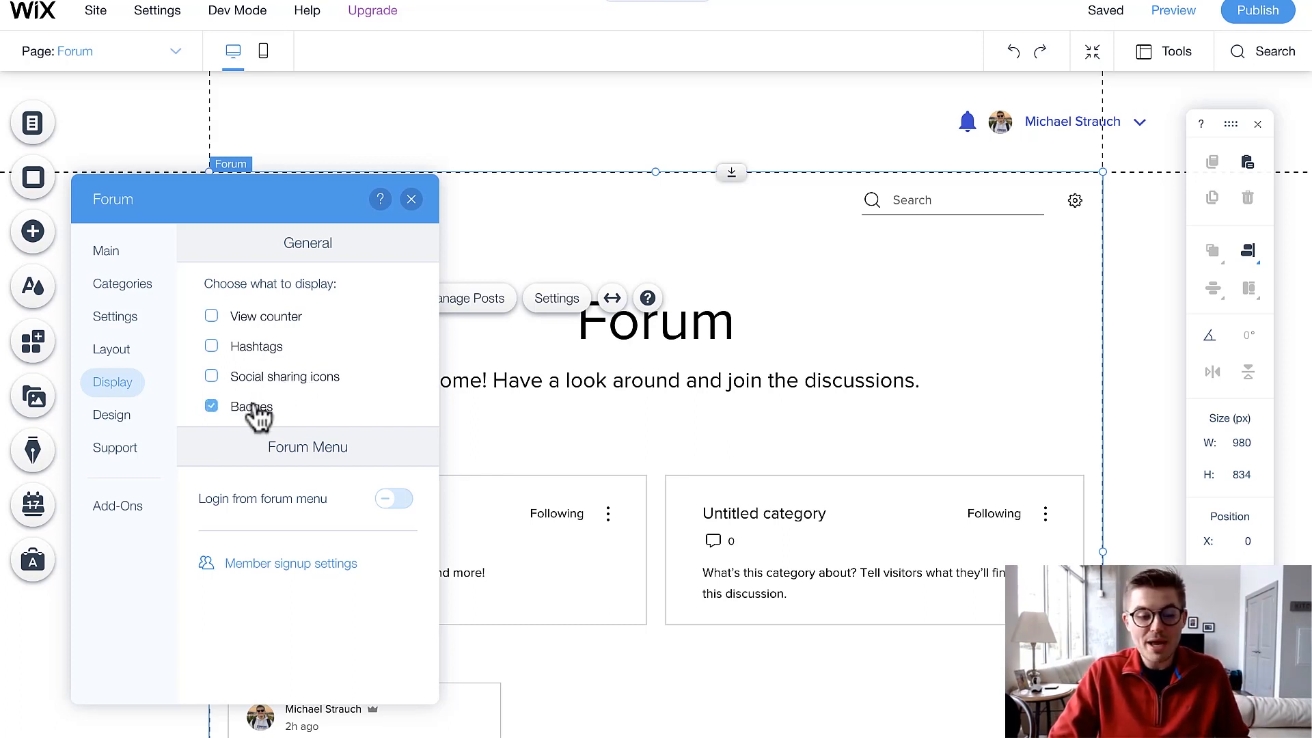
pyautogui.click(281, 383)
pyautogui.click(277, 346)
pyautogui.click(274, 319)
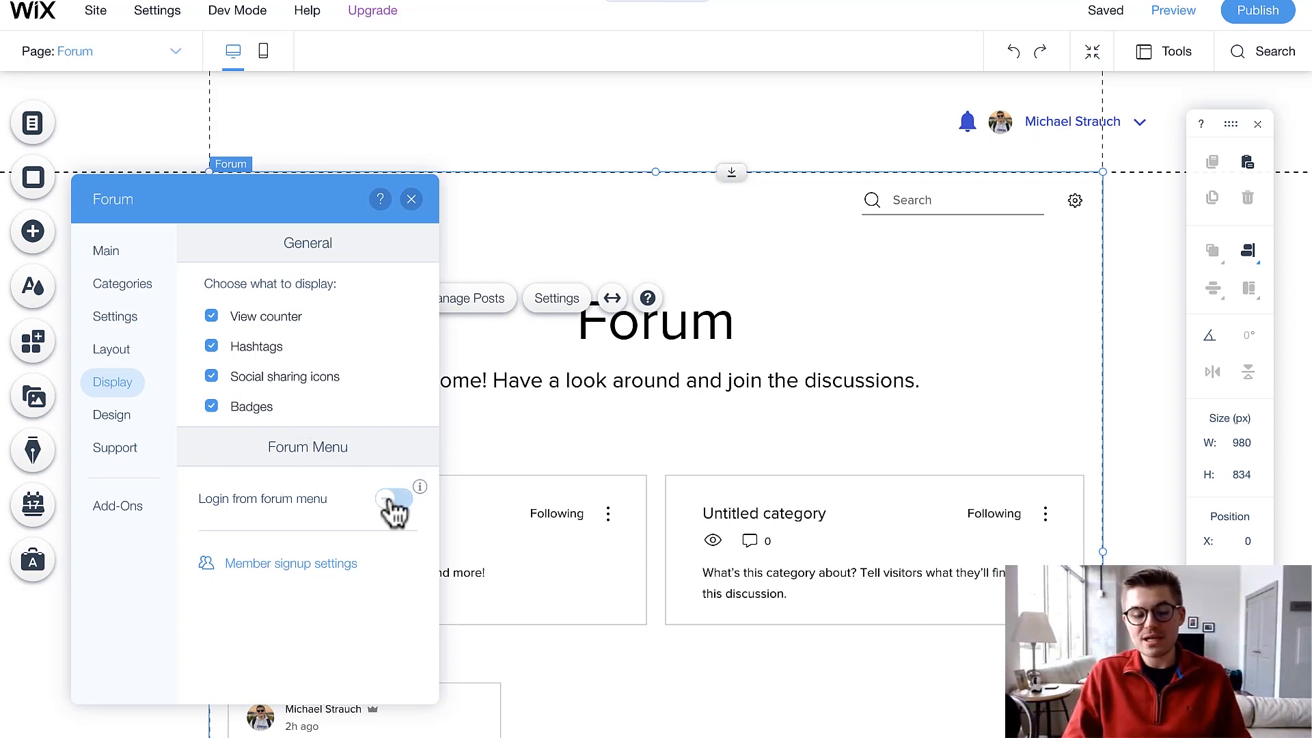
# Step: Enable login from the forum menu and select the forum on the page at its profile and notification icons
pyautogui.click(400, 507)
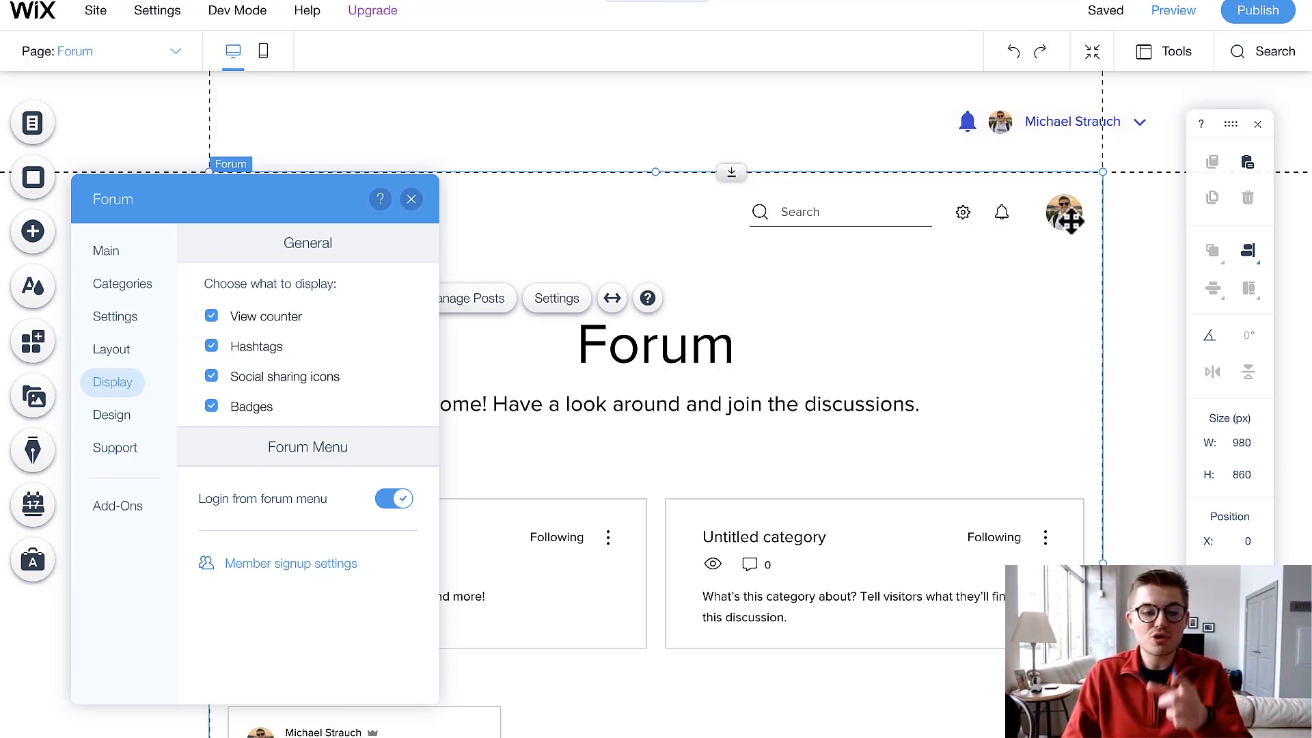
pyautogui.click(1066, 220)
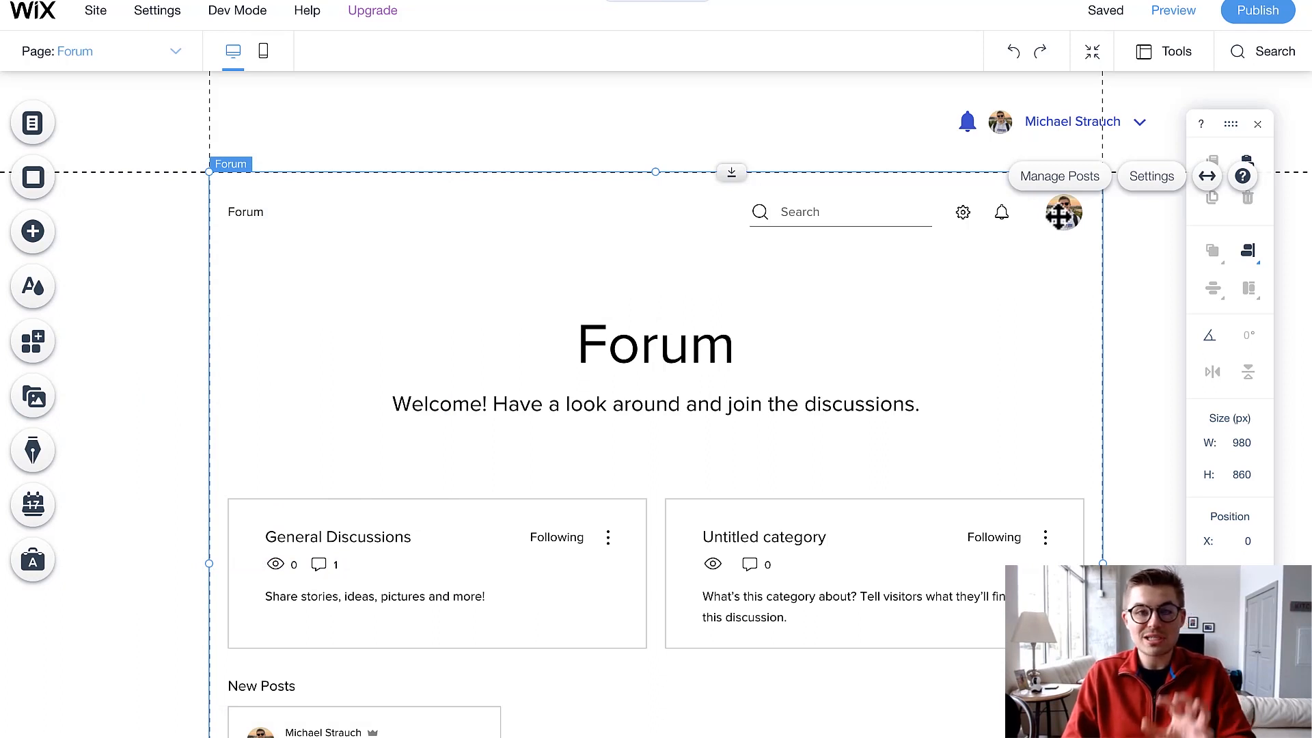
pyautogui.click(1014, 208)
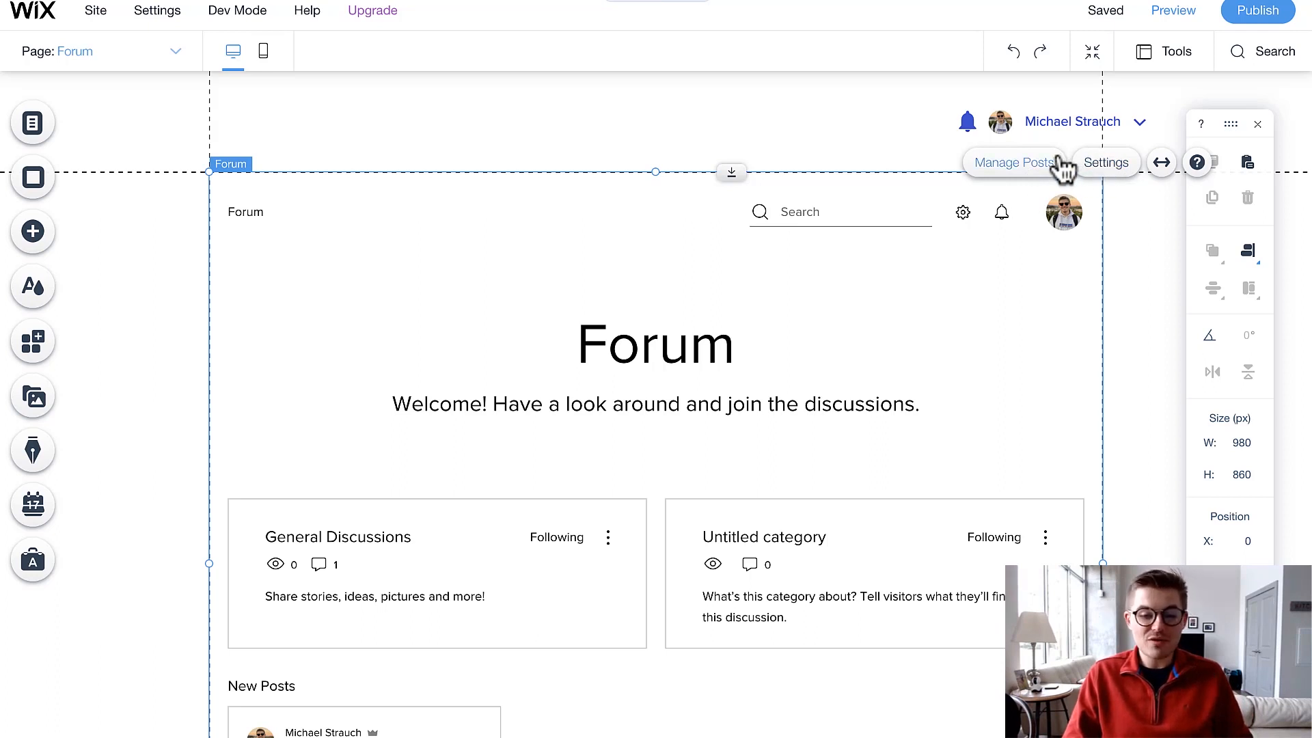
# Step: Stretch the forum to full width and close the stretch settings
pyautogui.click(1167, 173)
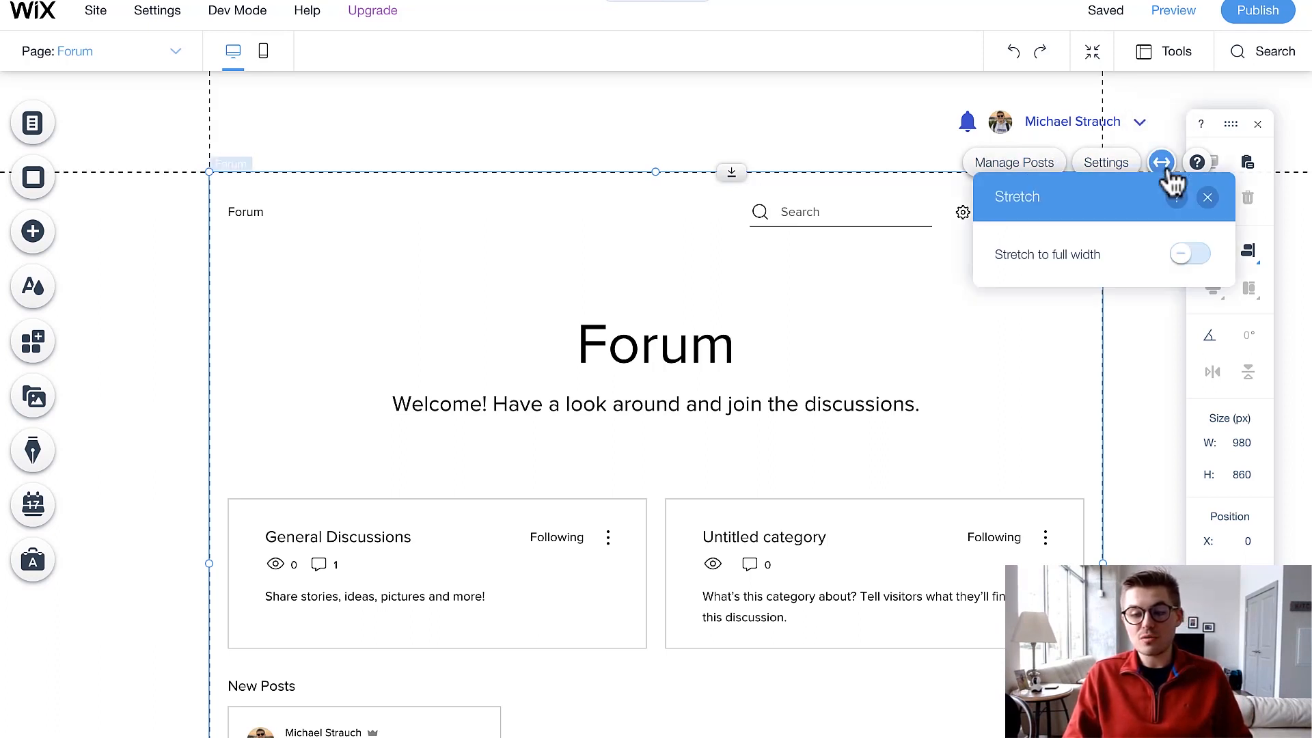
pyautogui.click(1192, 254)
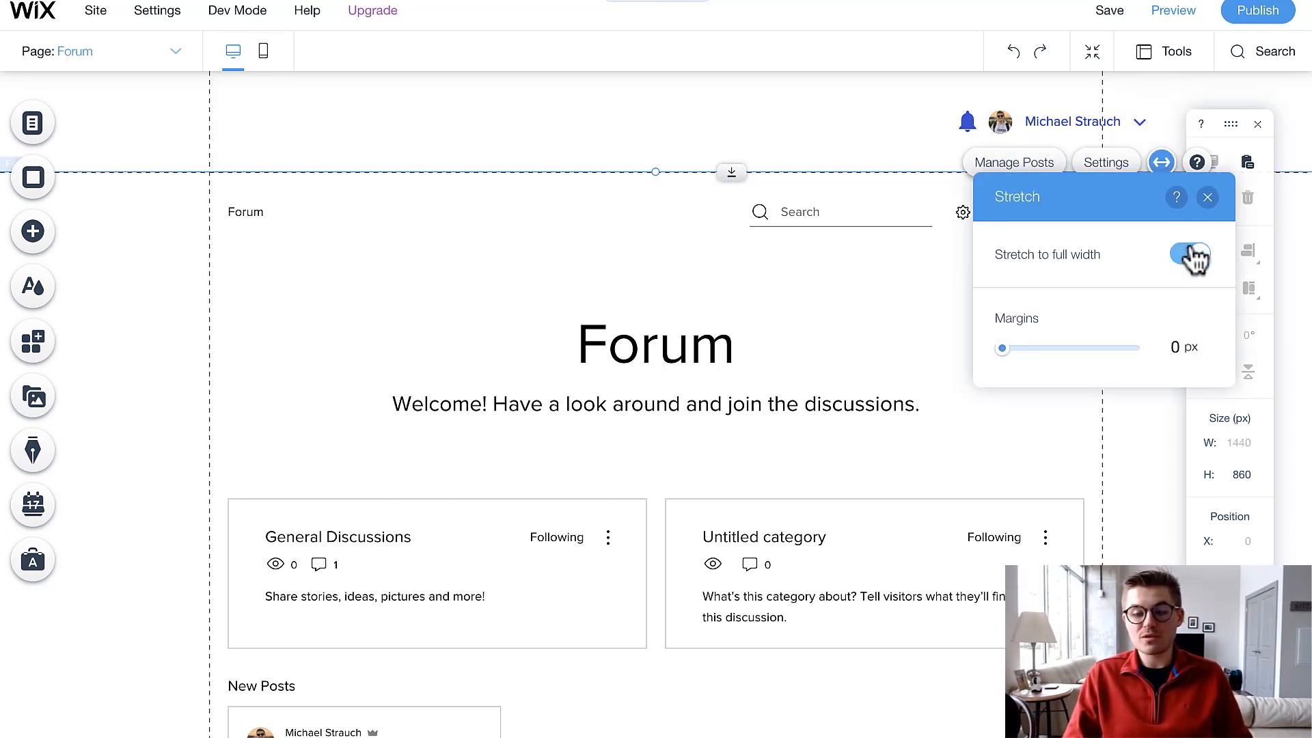
pyautogui.click(1208, 198)
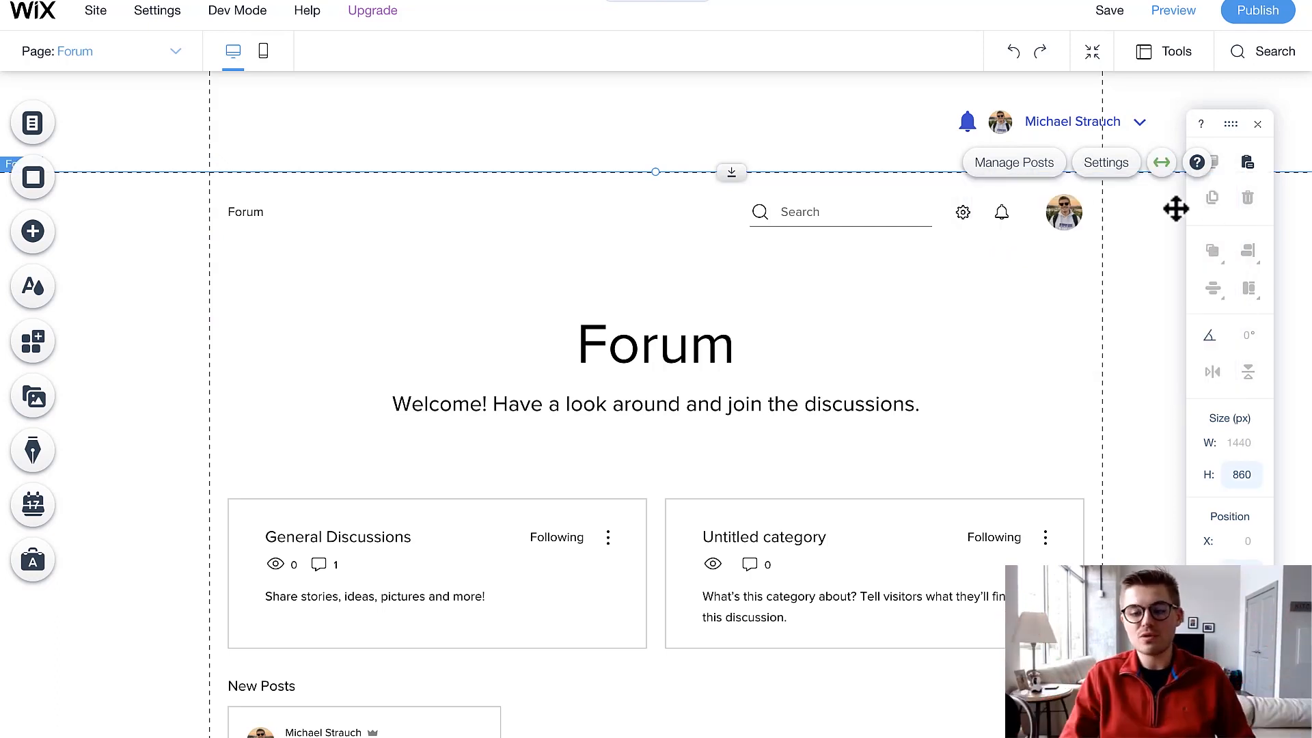
# Step: Open the forum's post management and start a new discussion post titled "Title"
pyautogui.click(1028, 183)
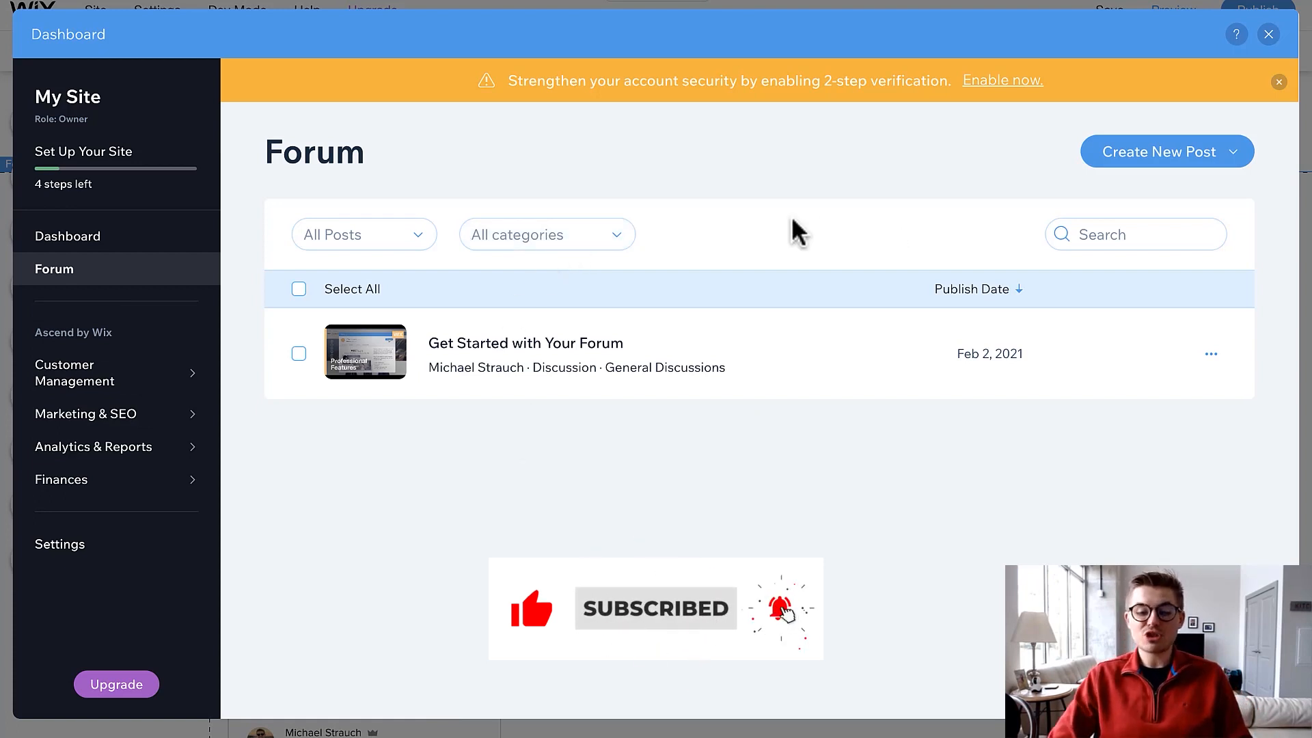
pyautogui.click(1164, 162)
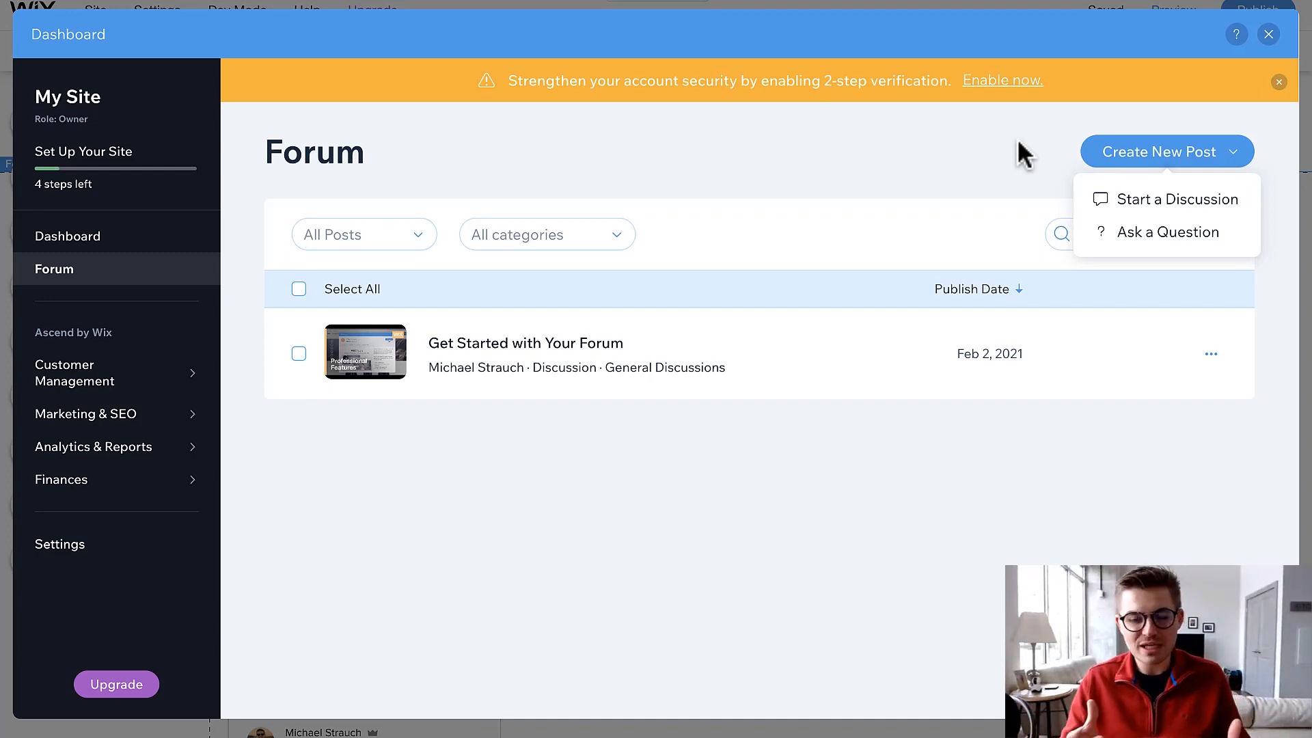
pyautogui.click(1185, 202)
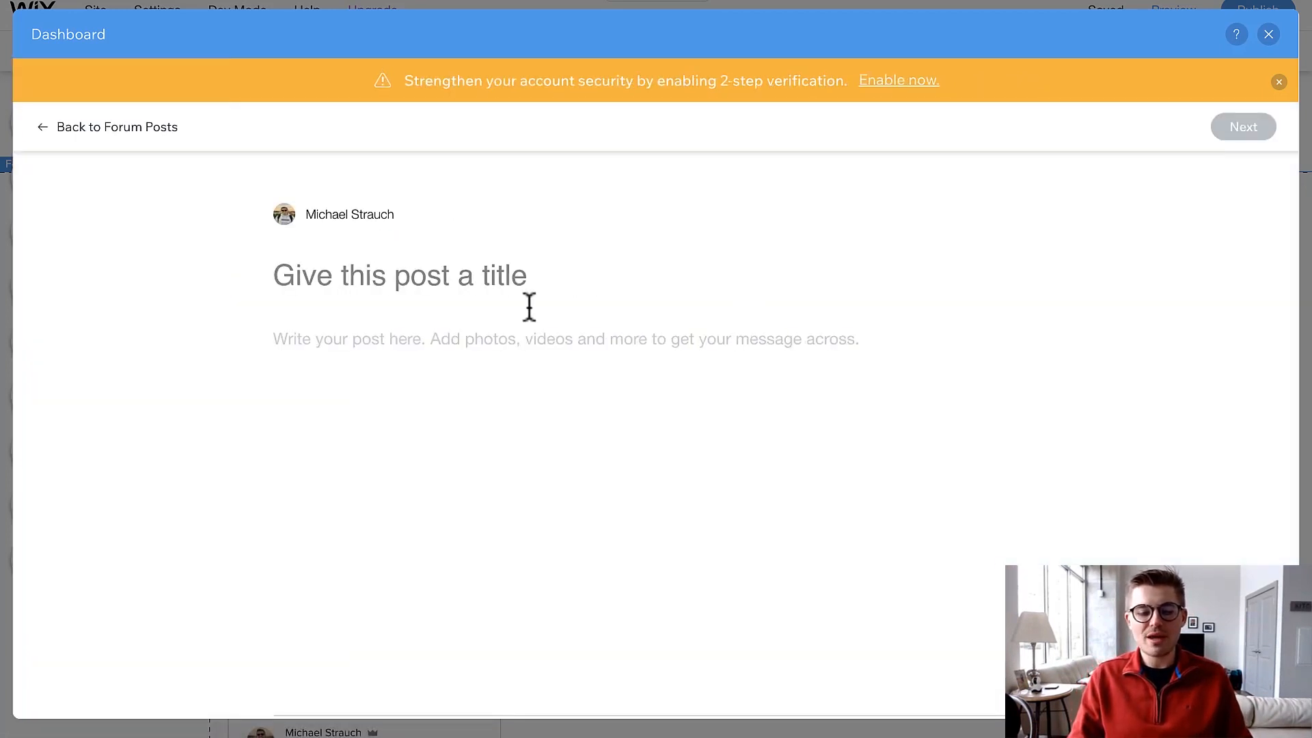
pyautogui.click(380, 280)
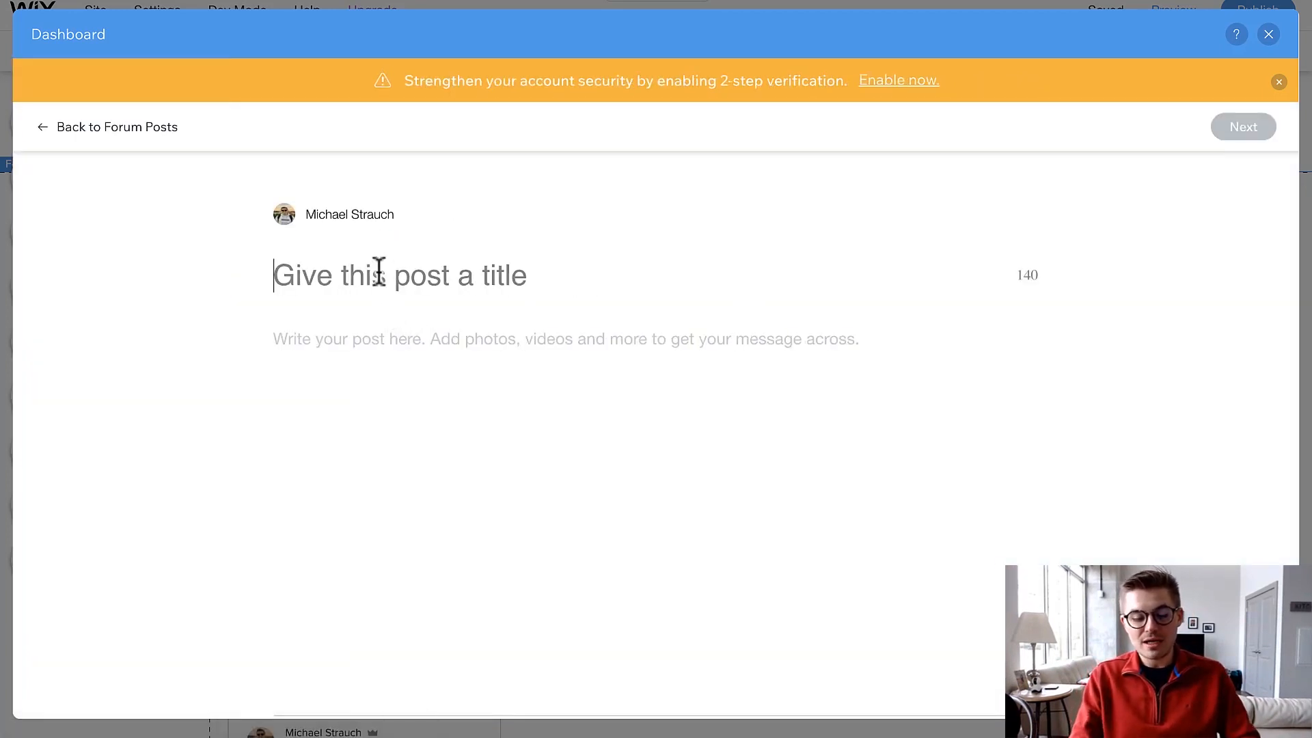
pyautogui.write('Title')
# Step: Examine the media and content types that can be inserted into the post body, and close the list
pyautogui.click(409, 343)
pyautogui.click(251, 337)
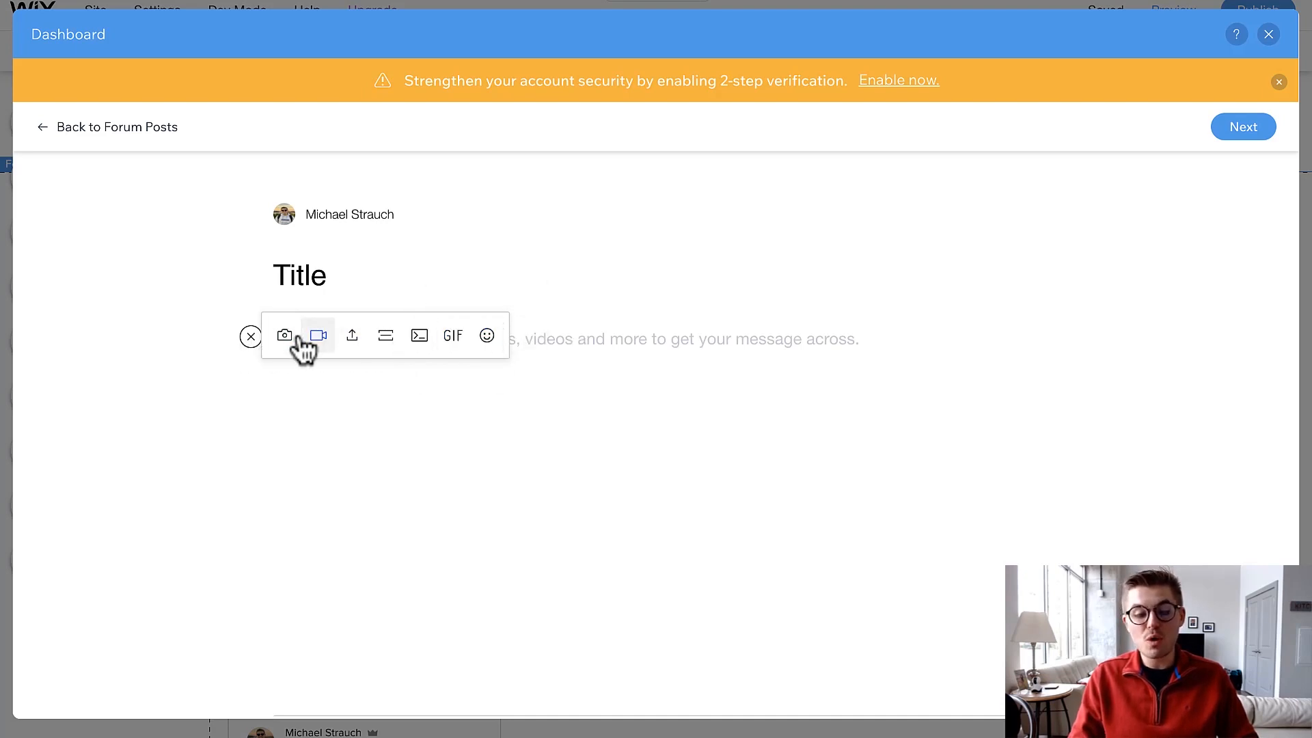
pyautogui.click(250, 337)
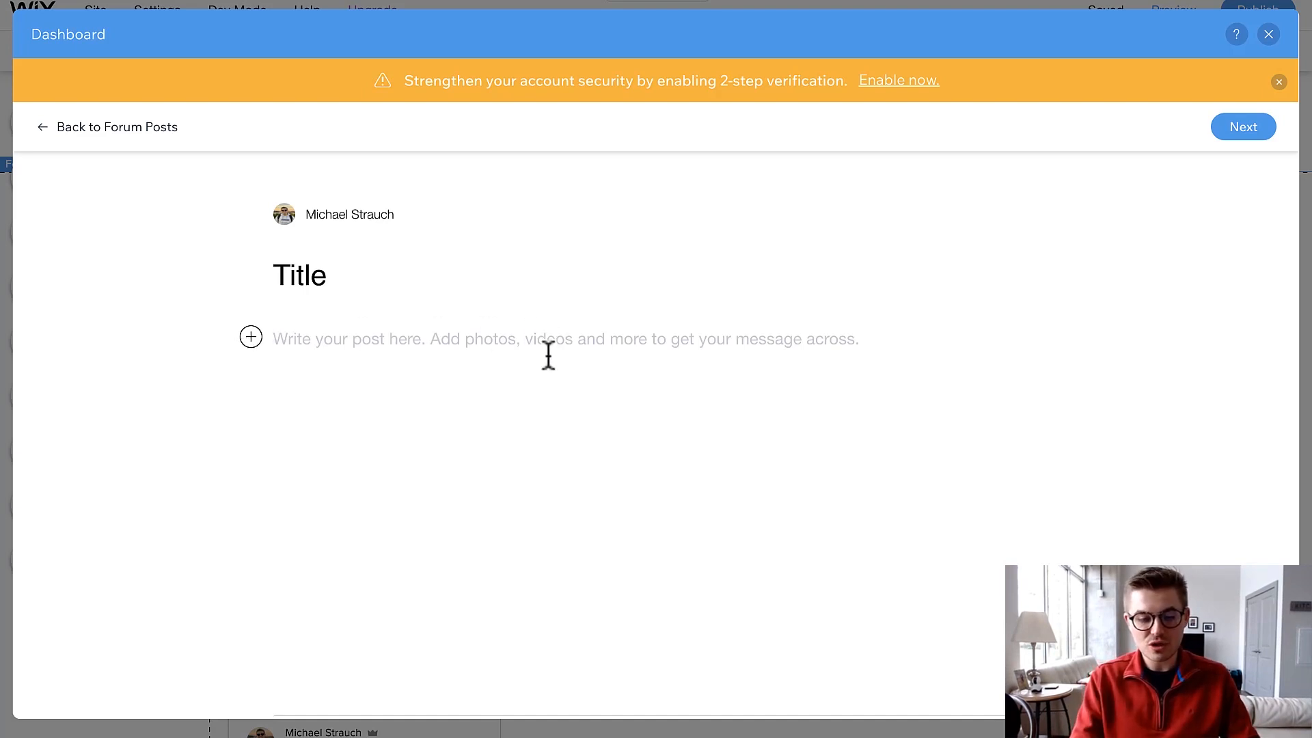
# Step: Write "Post" as the discussion's body text and proceed to its category selection
pyautogui.write('Pist')
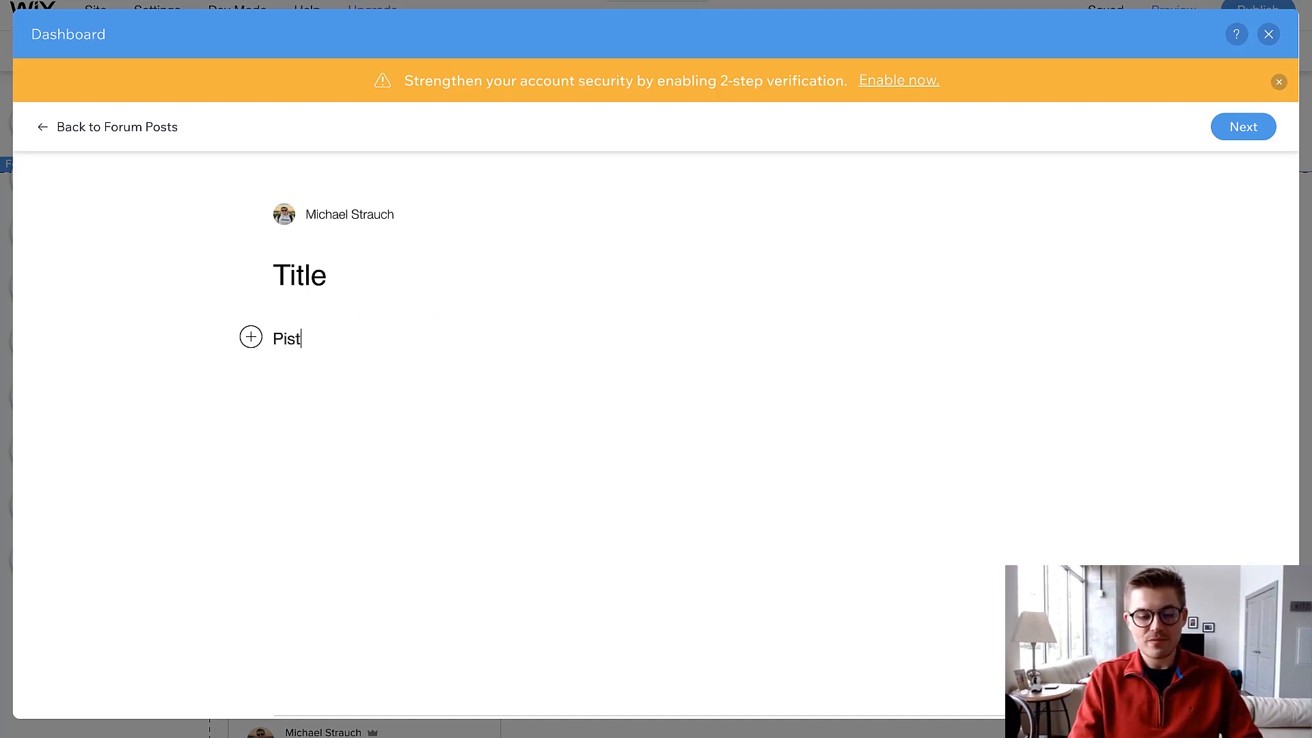
pyautogui.press('BackSpace')
pyautogui.press('BackSpace')
pyautogui.press('BackSpace')
pyautogui.write('ost')
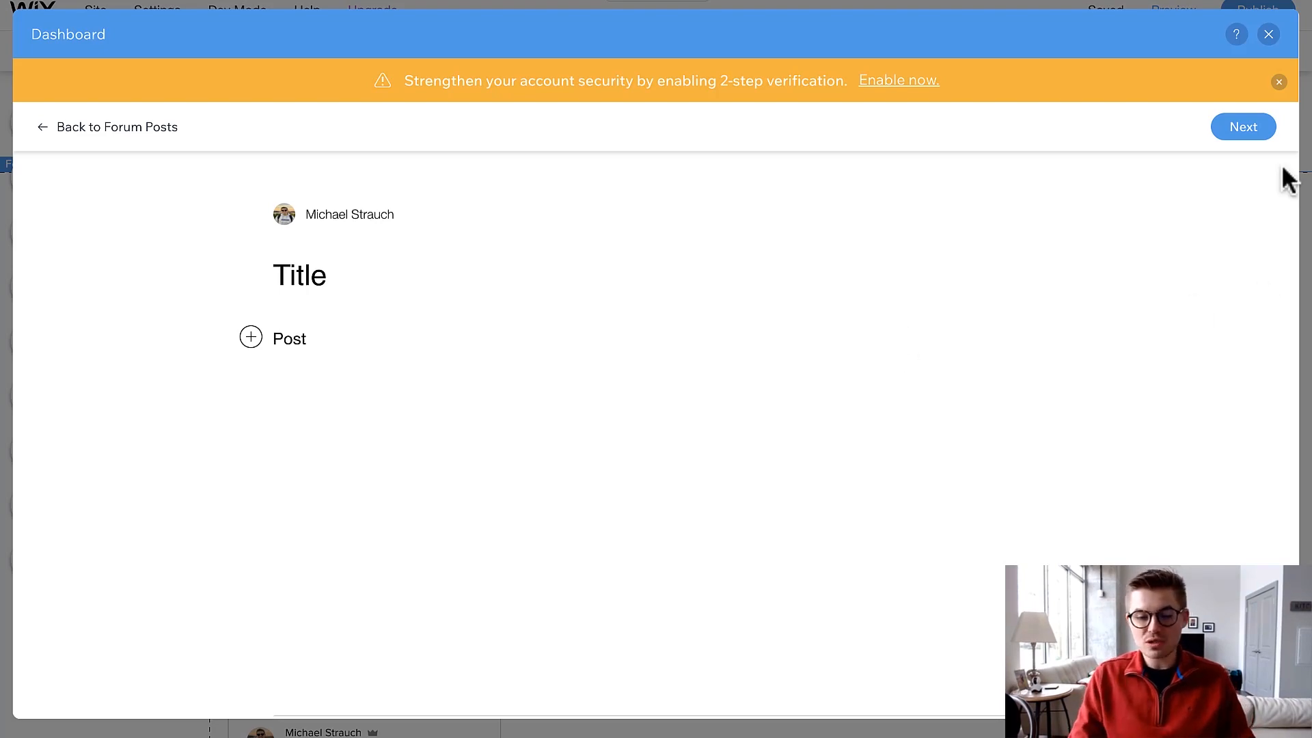
pyautogui.click(1248, 123)
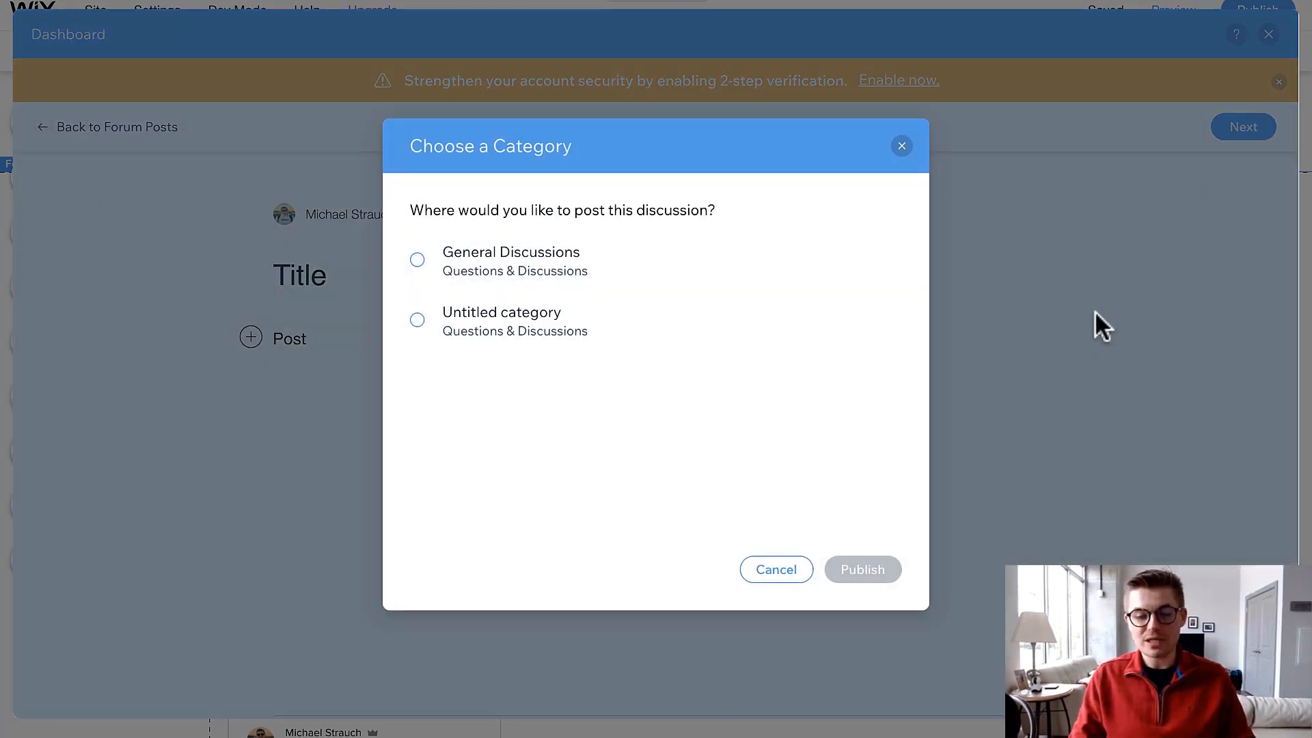
# Step: Publish the new discussion in the General Discussions category and close the forum dashboard
pyautogui.click(514, 279)
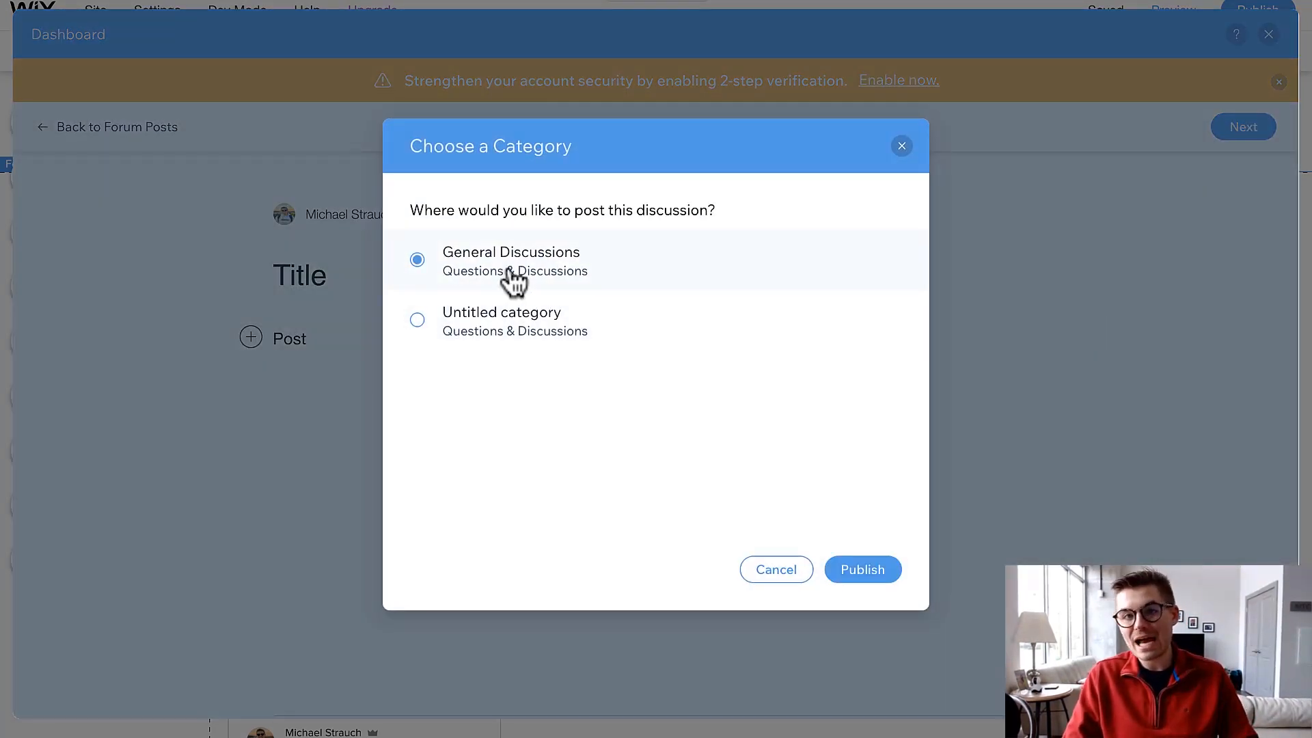
pyautogui.click(866, 576)
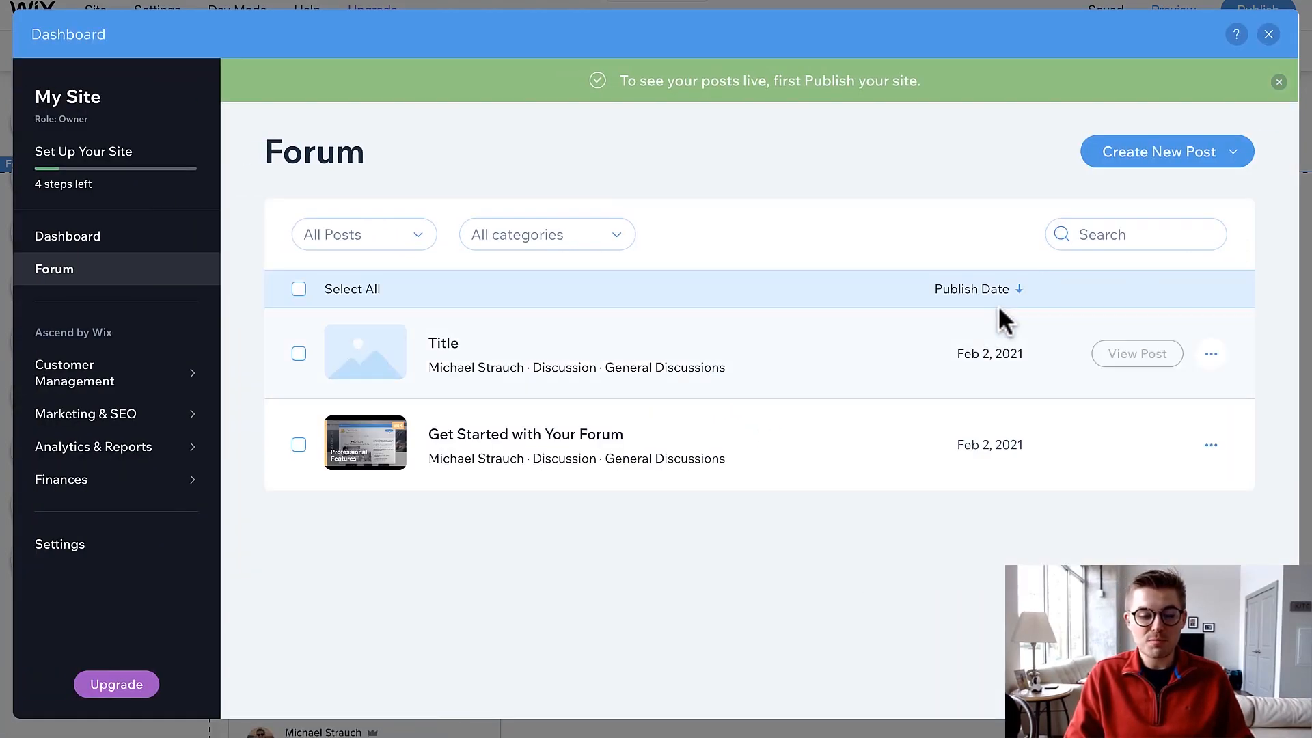
pyautogui.click(1265, 35)
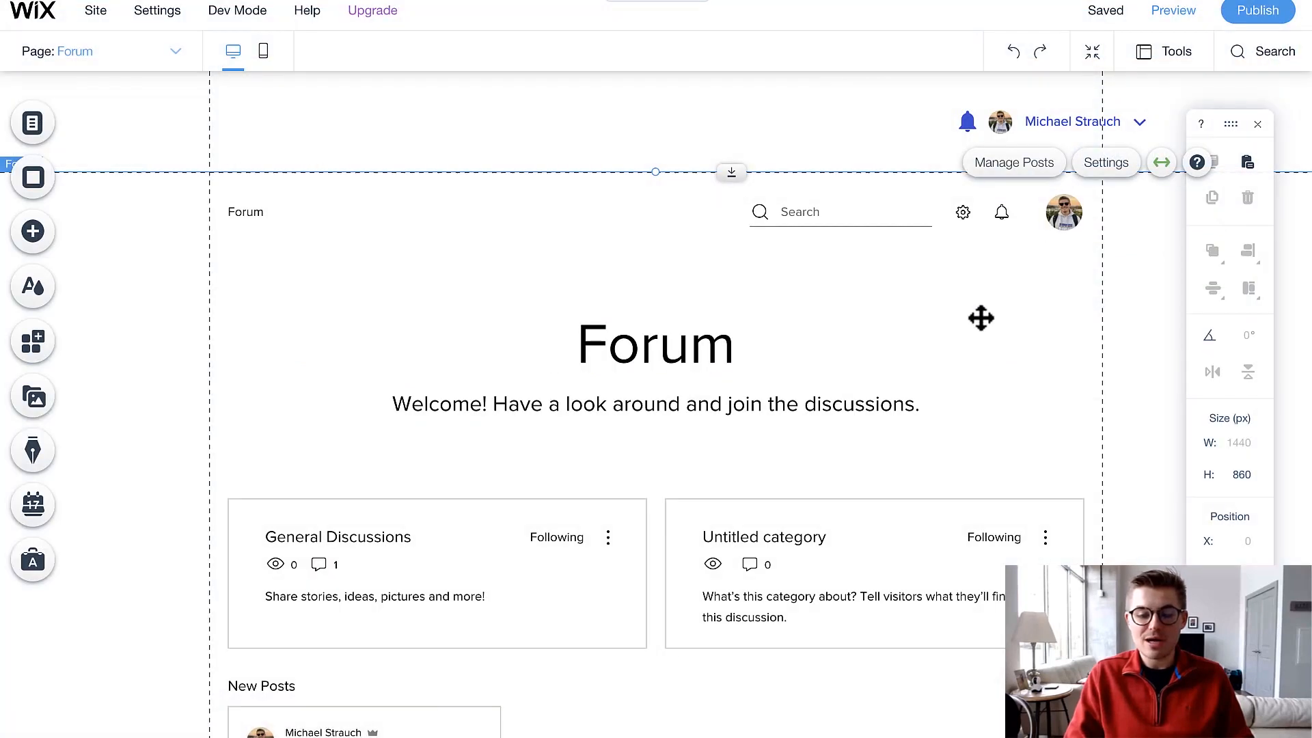
# Step: Preview the site, open the "Title" post from the new posts, and examine its comment area, follow option, similar posts and categories
pyautogui.click(1179, 16)
pyautogui.scroll(-2, 105, 477)
pyautogui.scroll(-3, 109, 481)
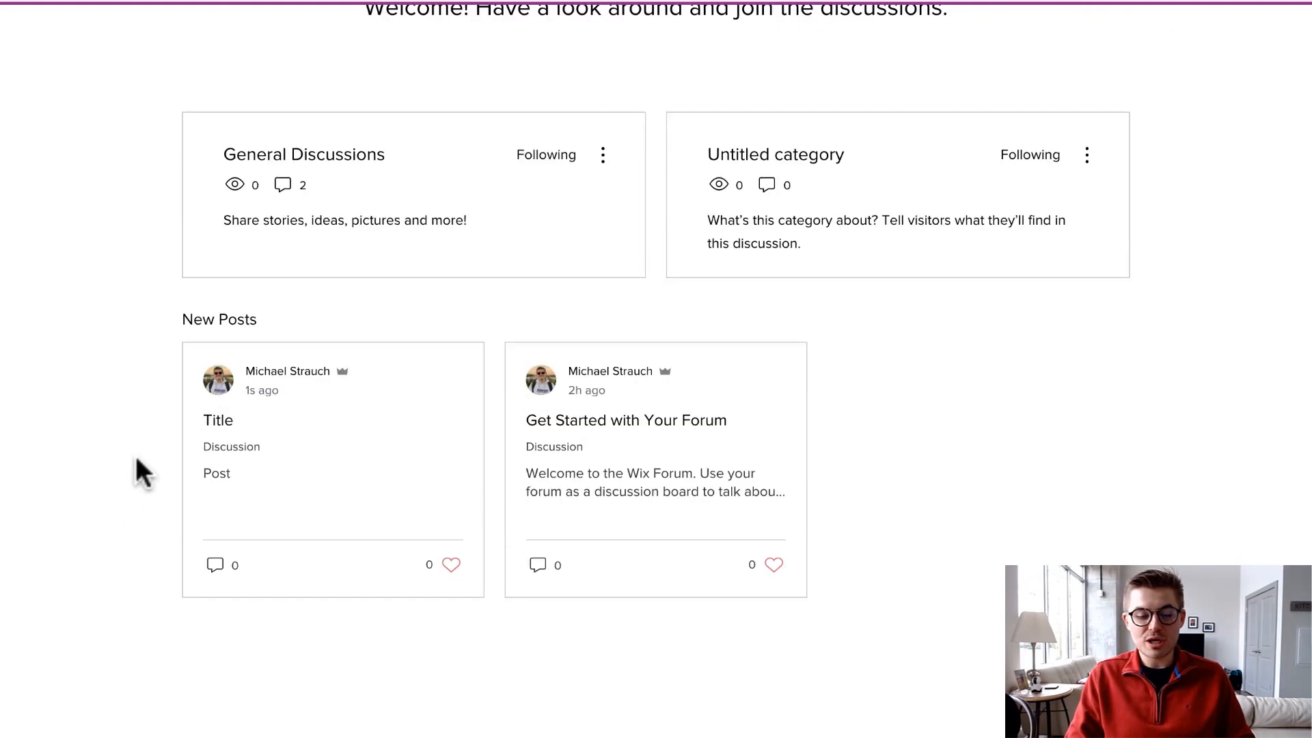
pyautogui.click(220, 421)
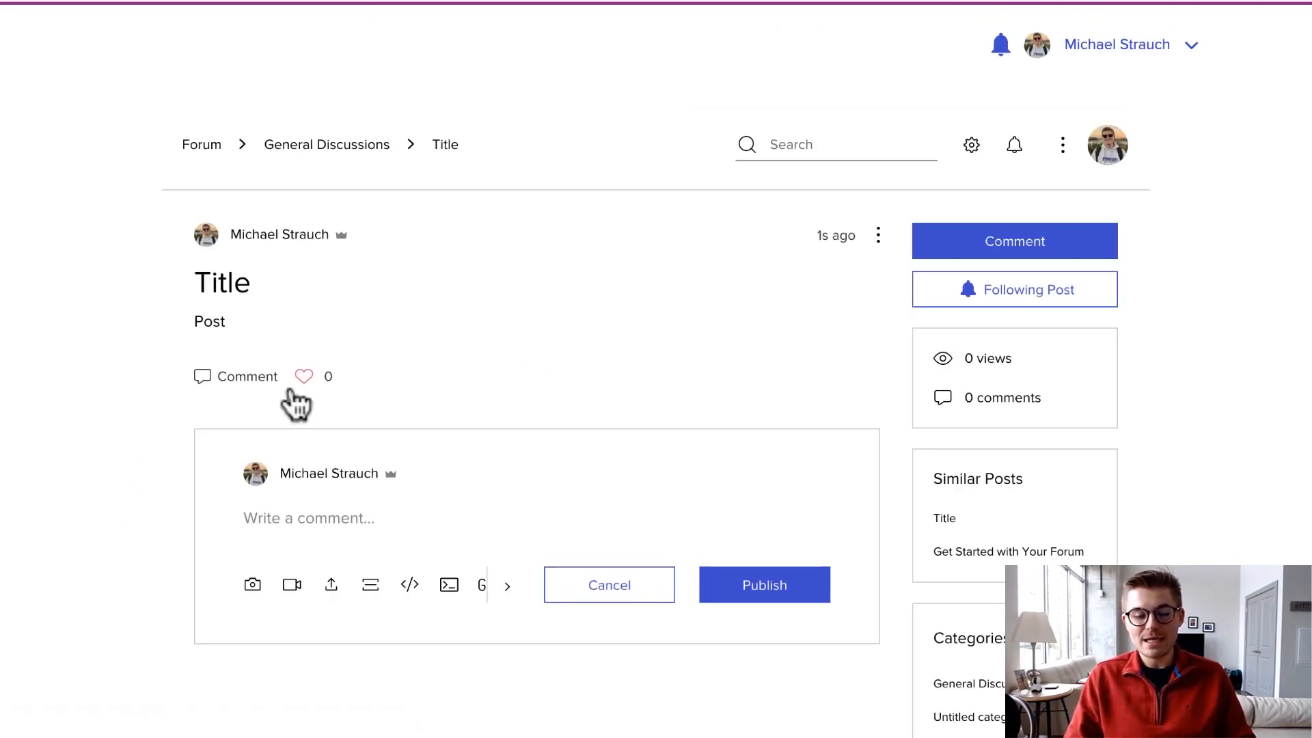
pyautogui.scroll(-1, 290, 385)
pyautogui.scroll(1, 289, 385)
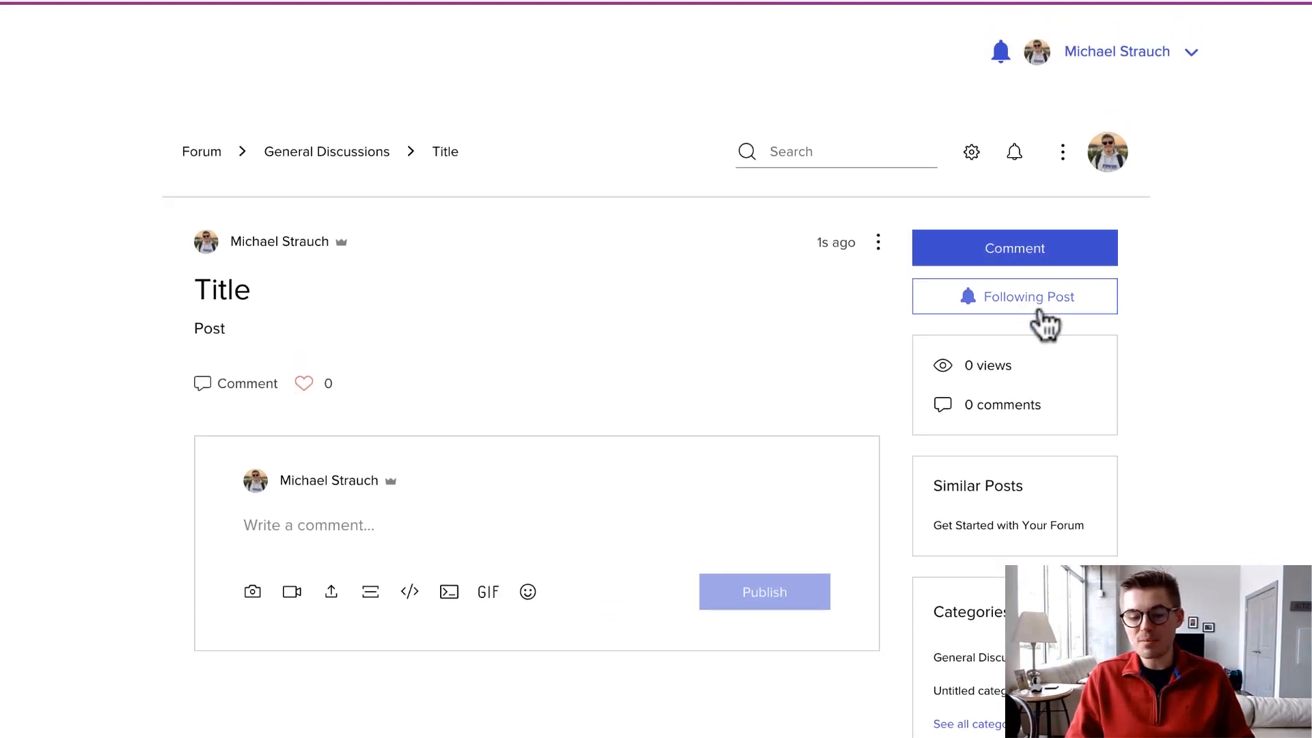
pyautogui.scroll(-3, 1052, 516)
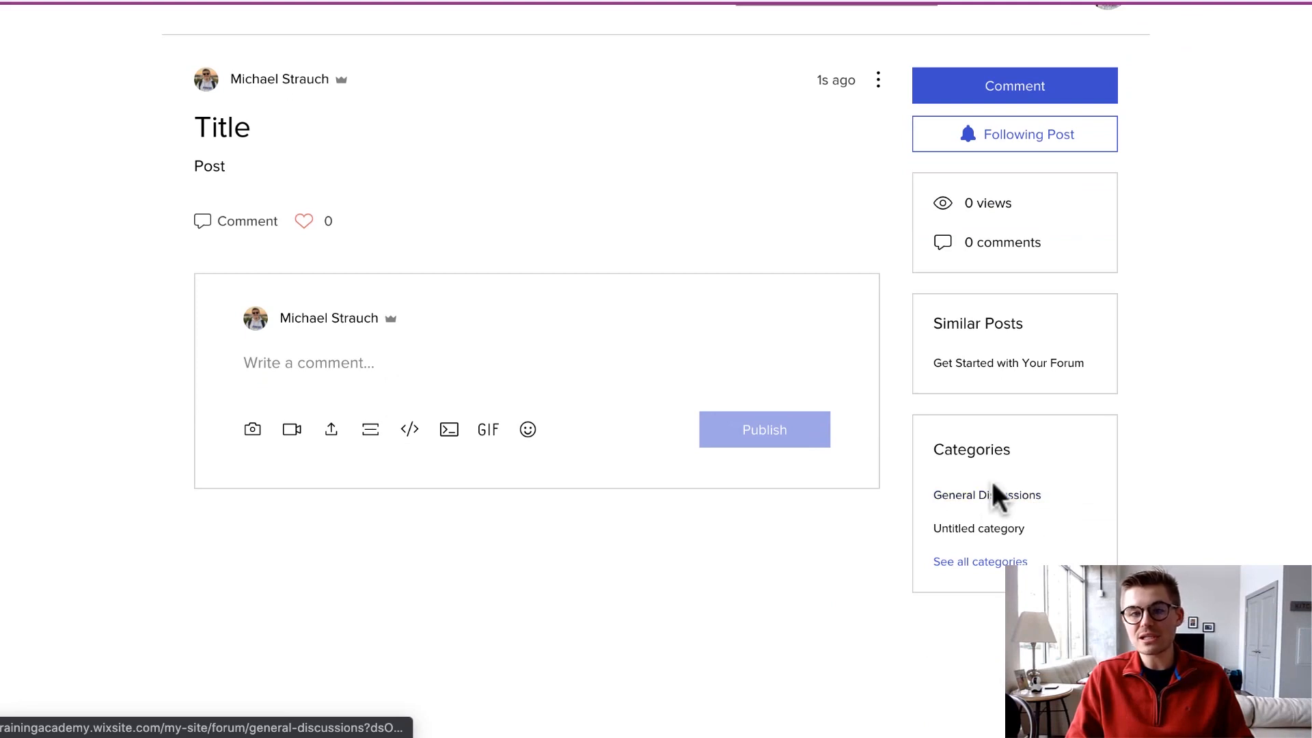
pyautogui.scroll(3, 992, 488)
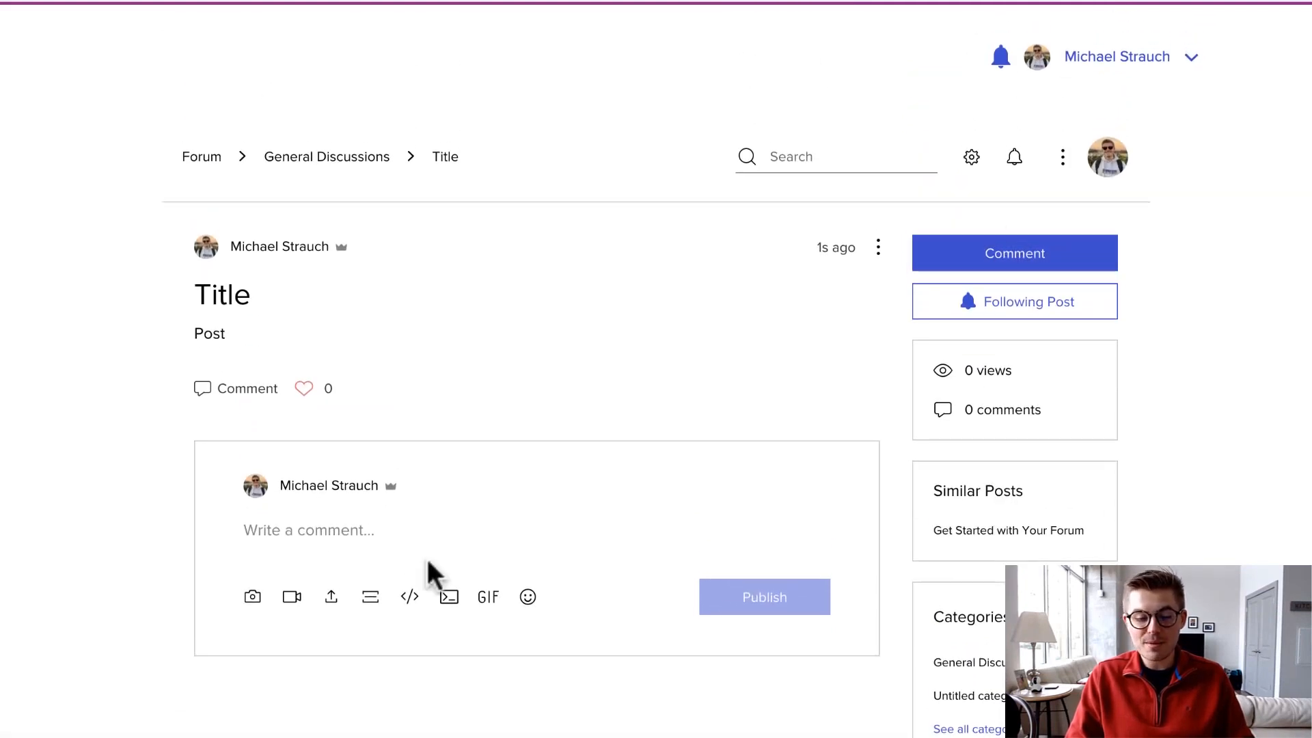
# Step: Like the "Title" post and publish the comment "Great post!" under it
pyautogui.click(303, 388)
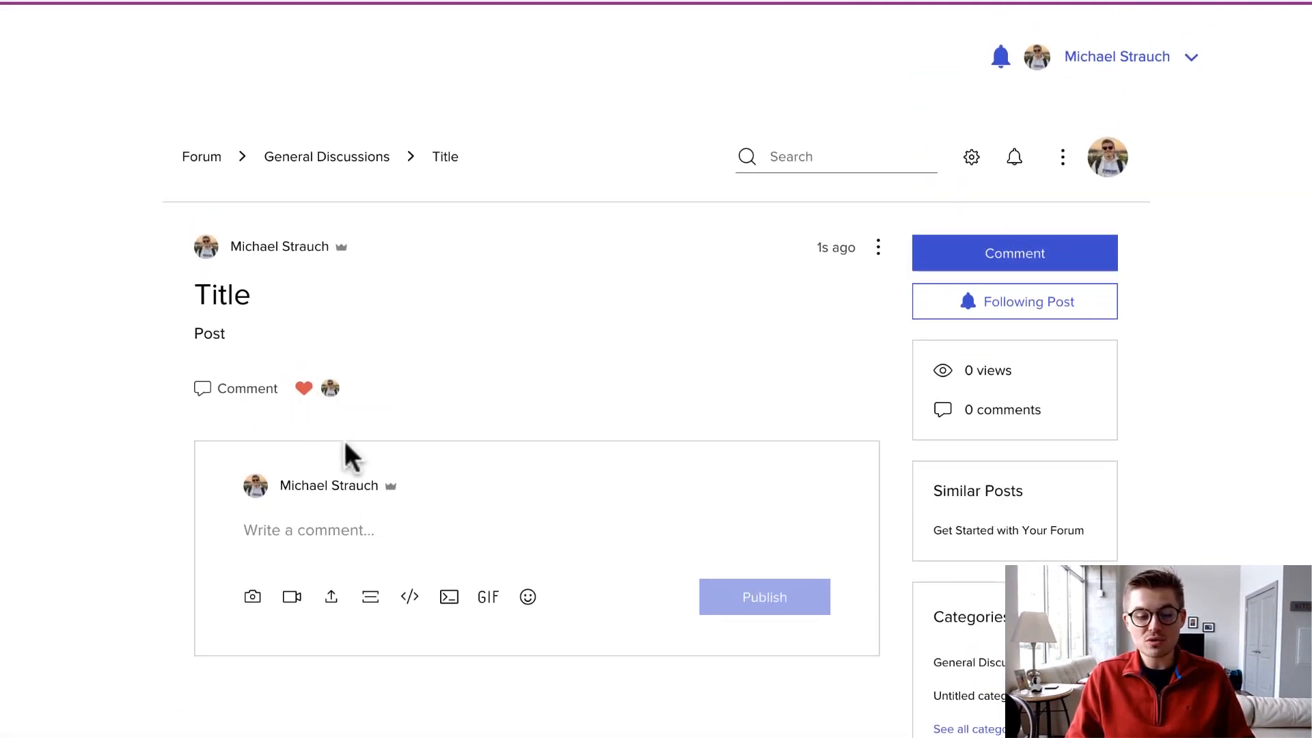
pyautogui.click(240, 390)
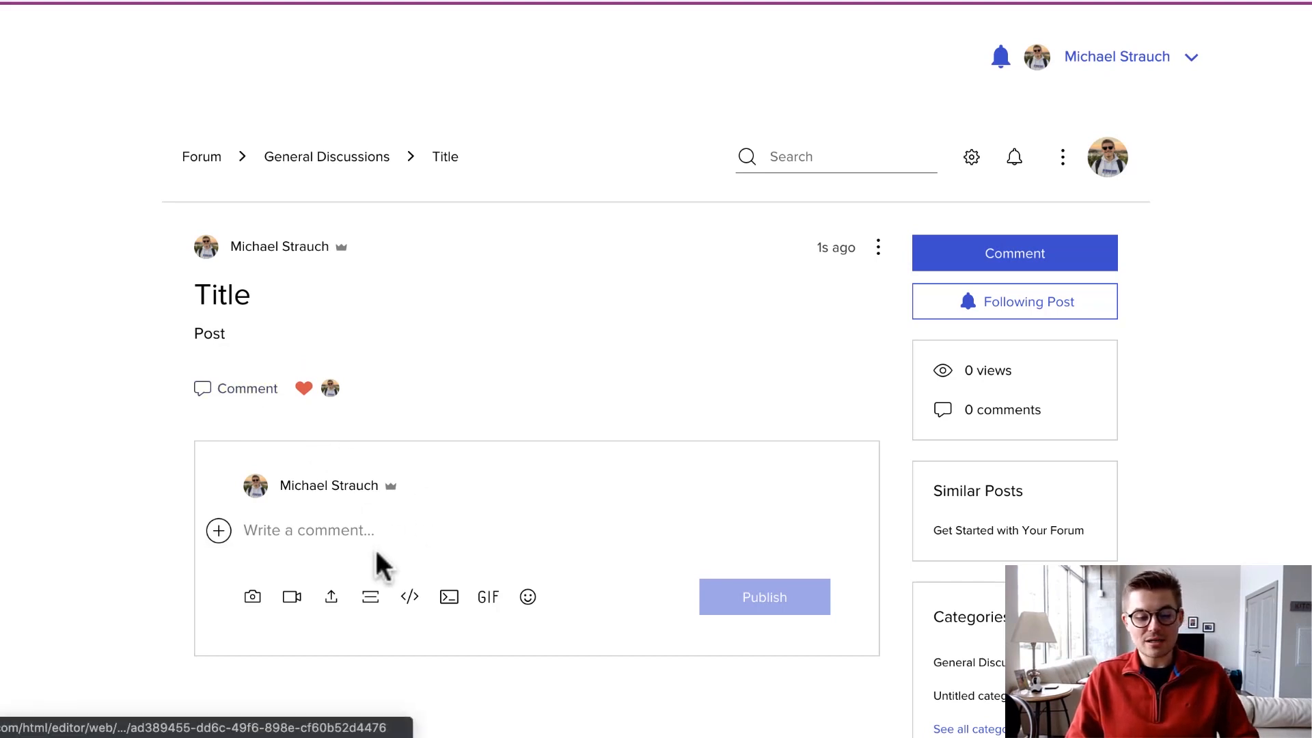
pyautogui.write('Great post!')
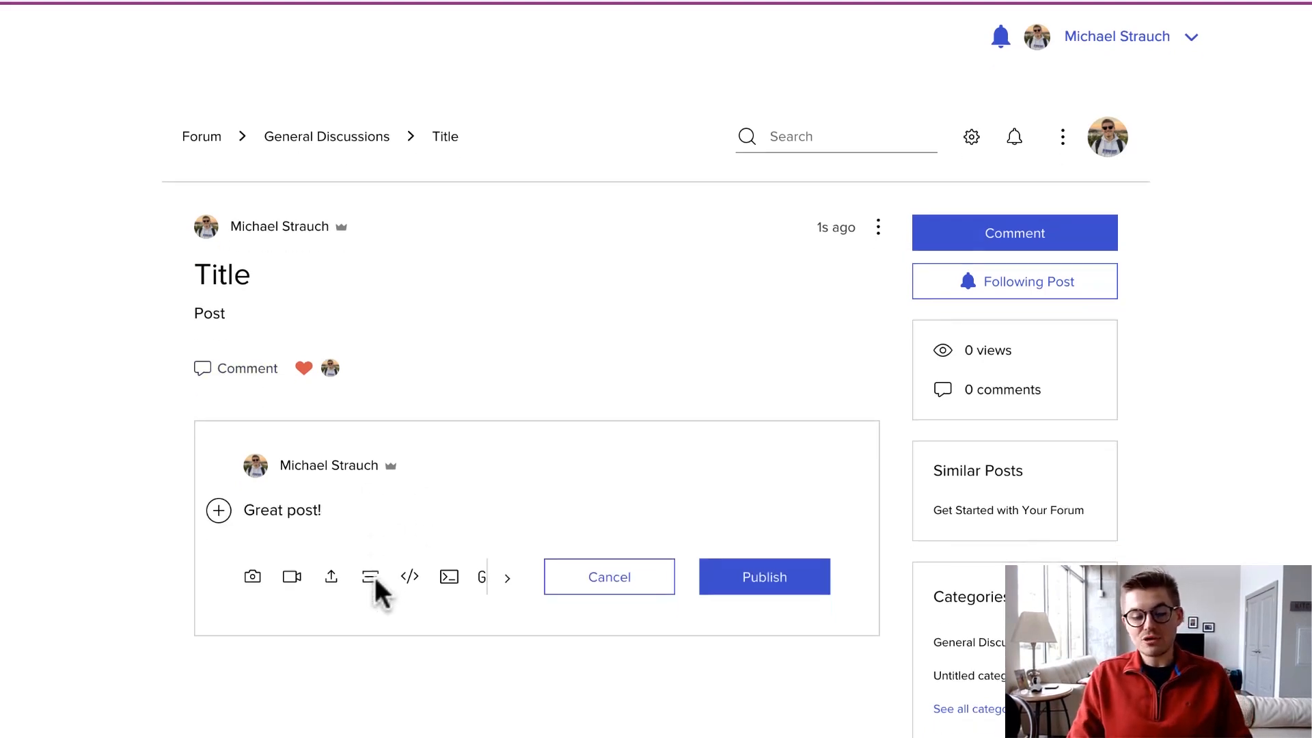
pyautogui.scroll(-1, 374, 576)
pyautogui.click(507, 512)
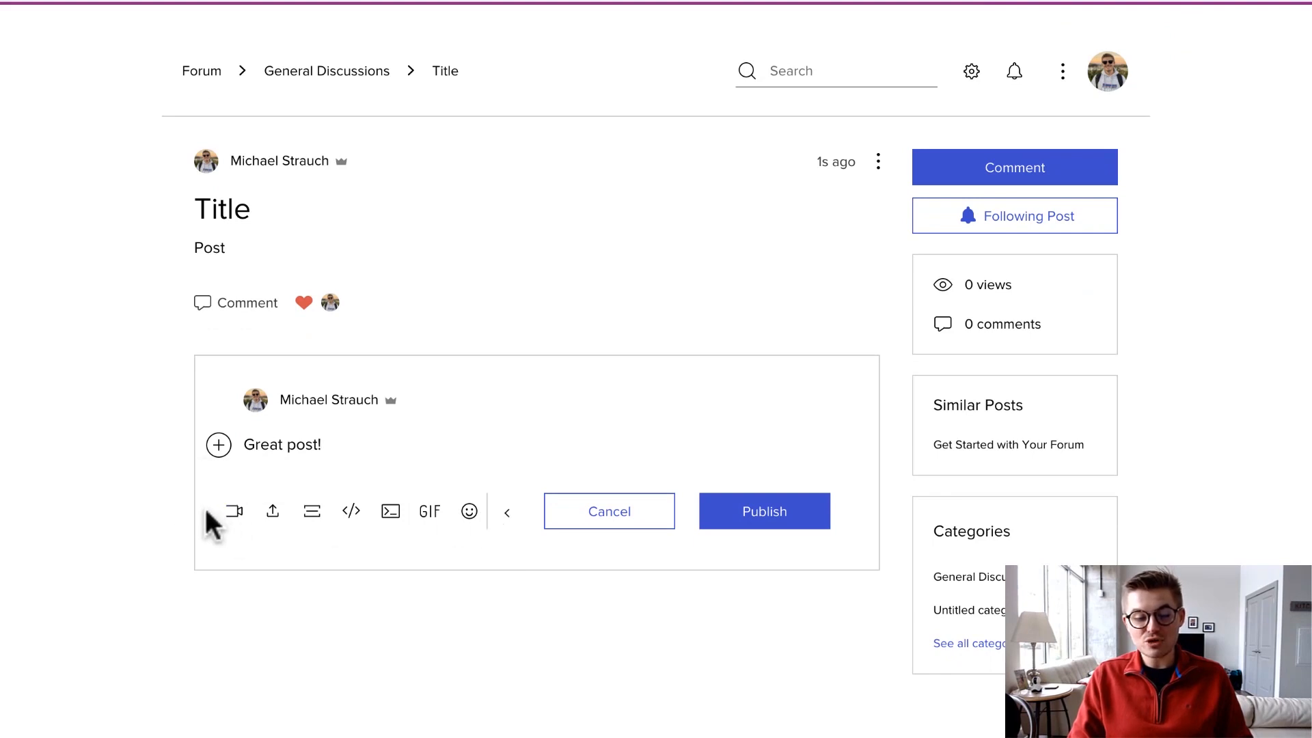
pyautogui.click(507, 514)
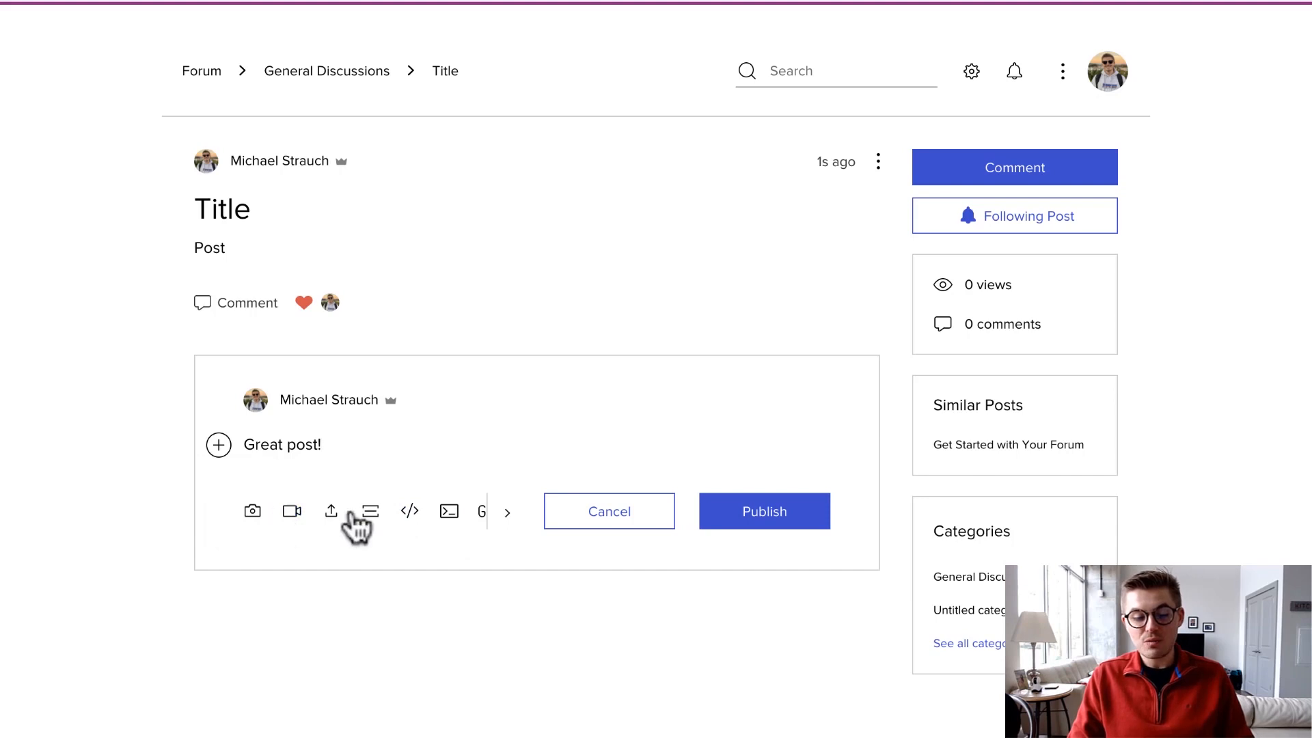
pyautogui.click(795, 525)
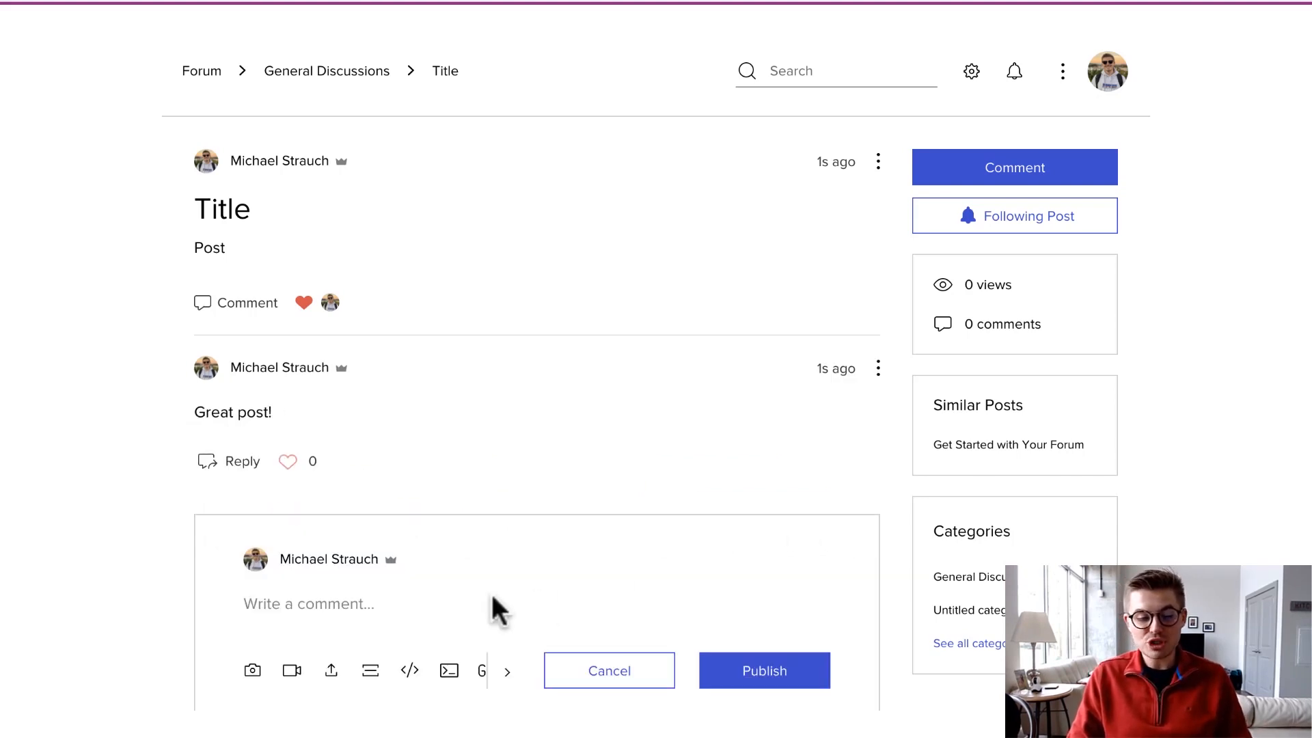
pyautogui.scroll(2, 181, 448)
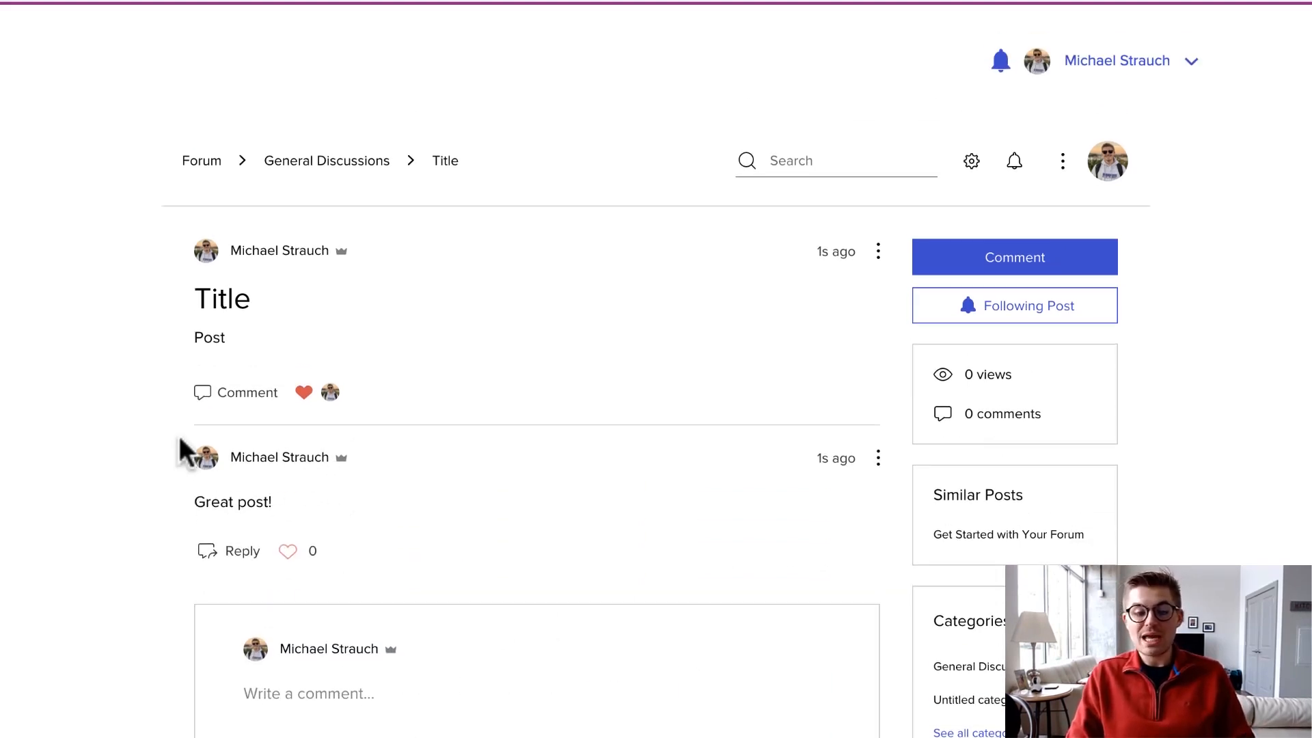